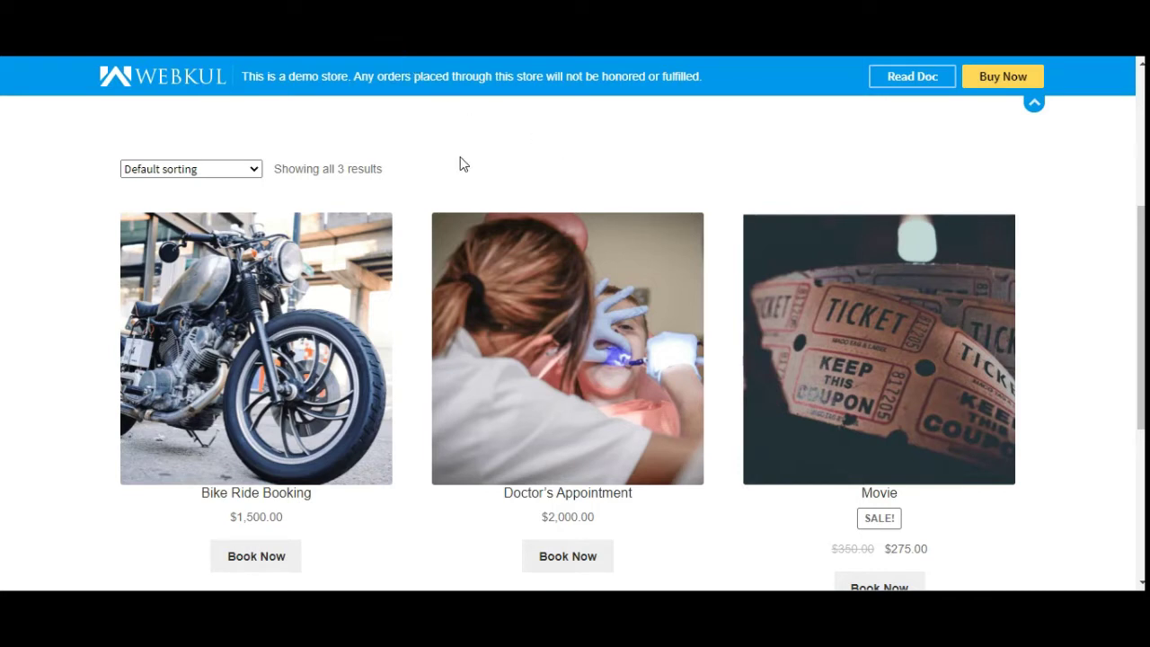
Examine the products offered in the "many booking for one day" and "one booking for many days" categories.
{"action": "scroll", "coordinate": [575, 359], "scroll_direction": "up", "scroll_amount": 2}
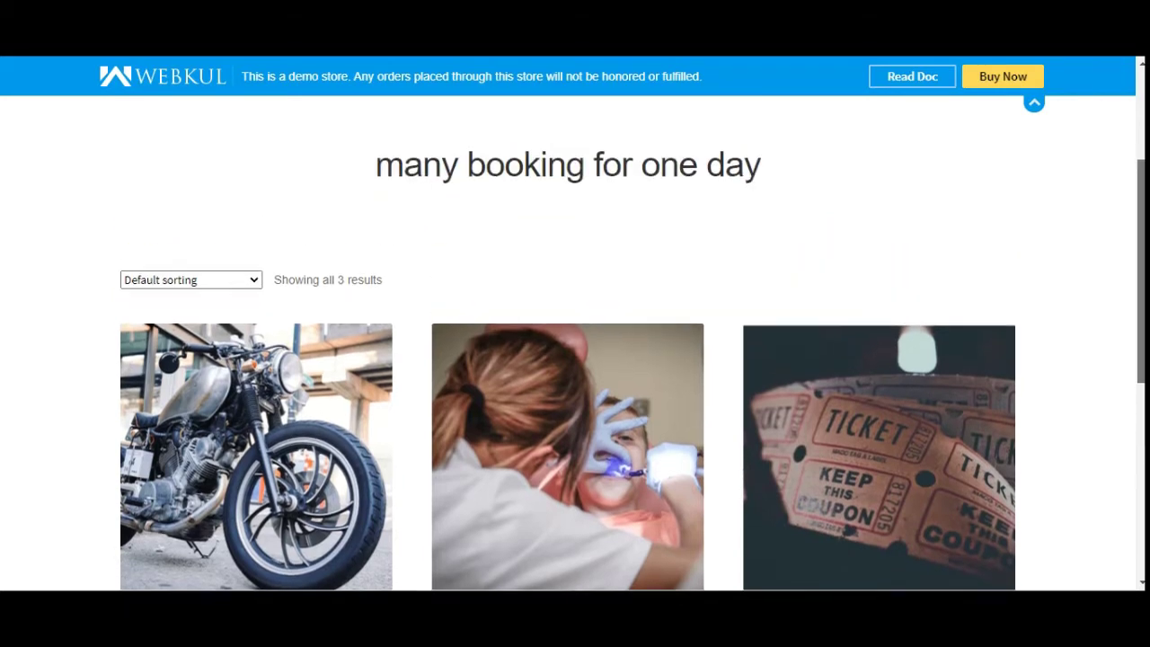
{"action": "scroll", "coordinate": [575, 359], "scroll_direction": "down", "scroll_amount": 1}
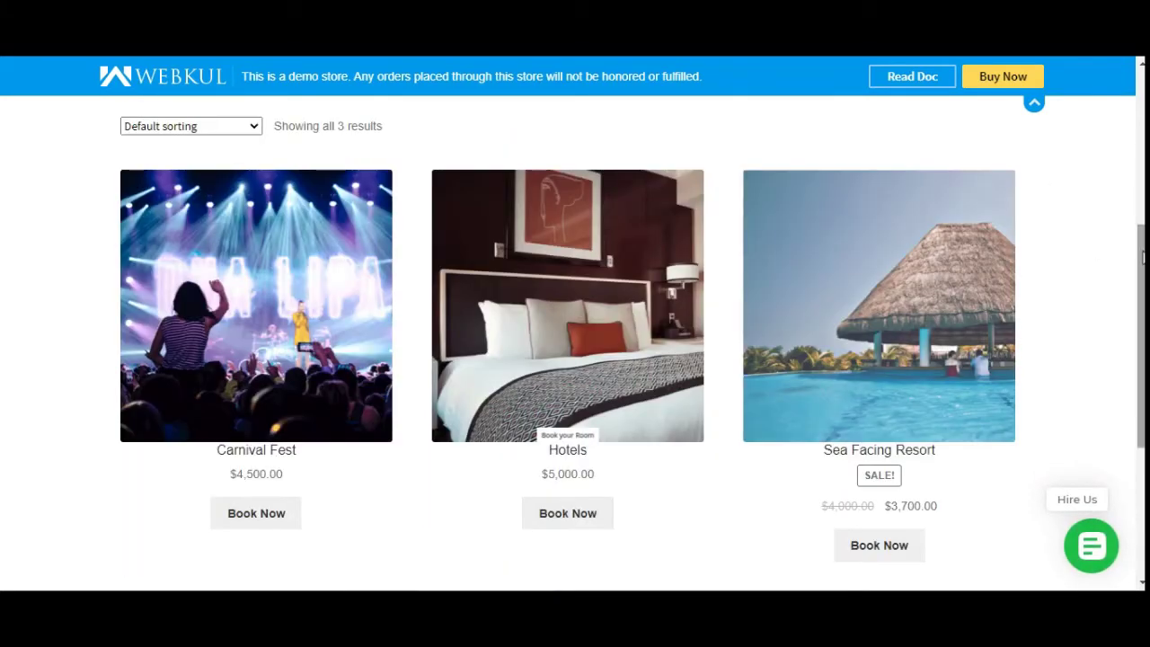
{"action": "scroll", "coordinate": [1144, 258], "scroll_direction": "up", "scroll_amount": 2}
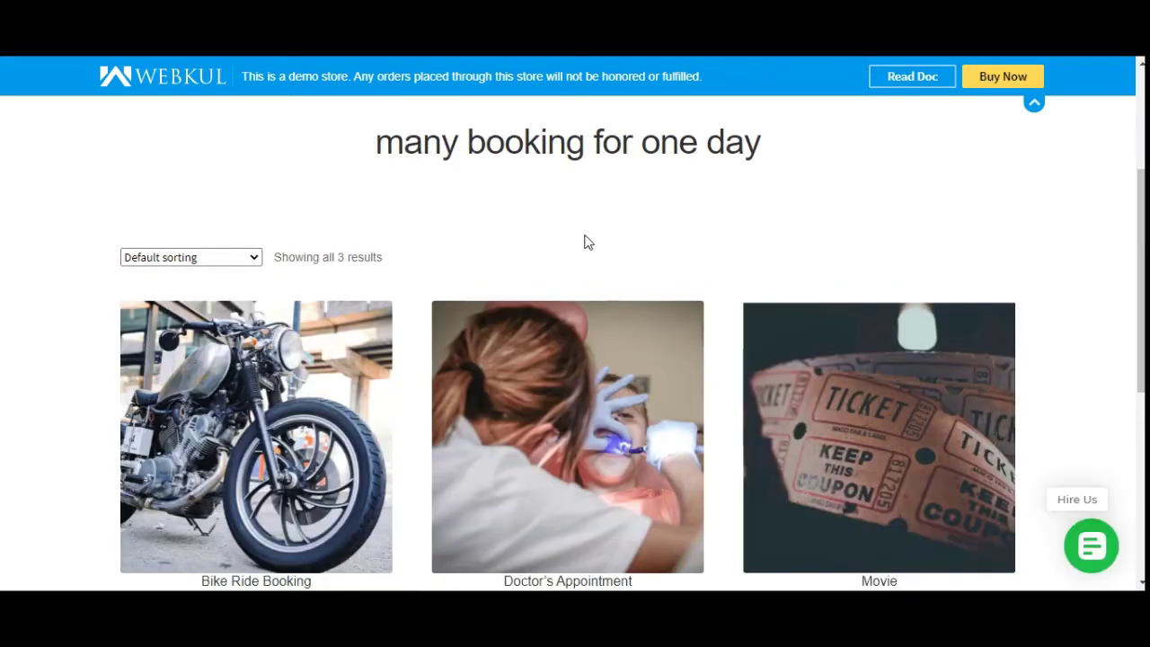
{"action": "left_click_drag", "start_coordinate": [405, 144], "coordinate": [778, 200]}
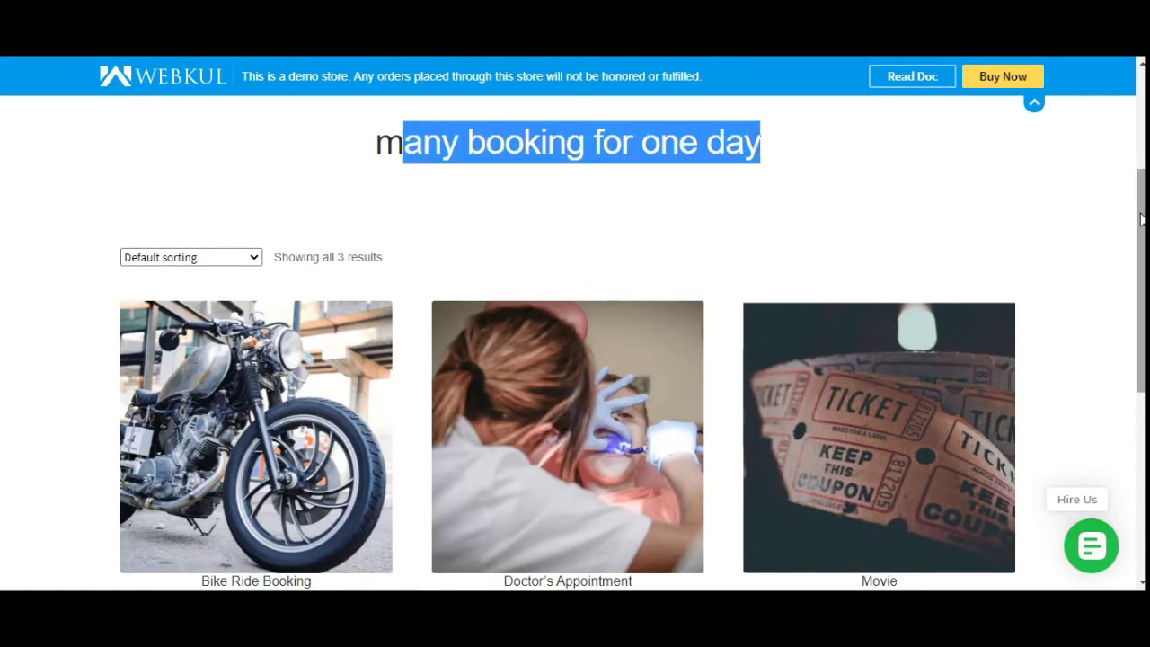
{"action": "scroll", "coordinate": [1139, 225], "scroll_direction": "down", "scroll_amount": 1}
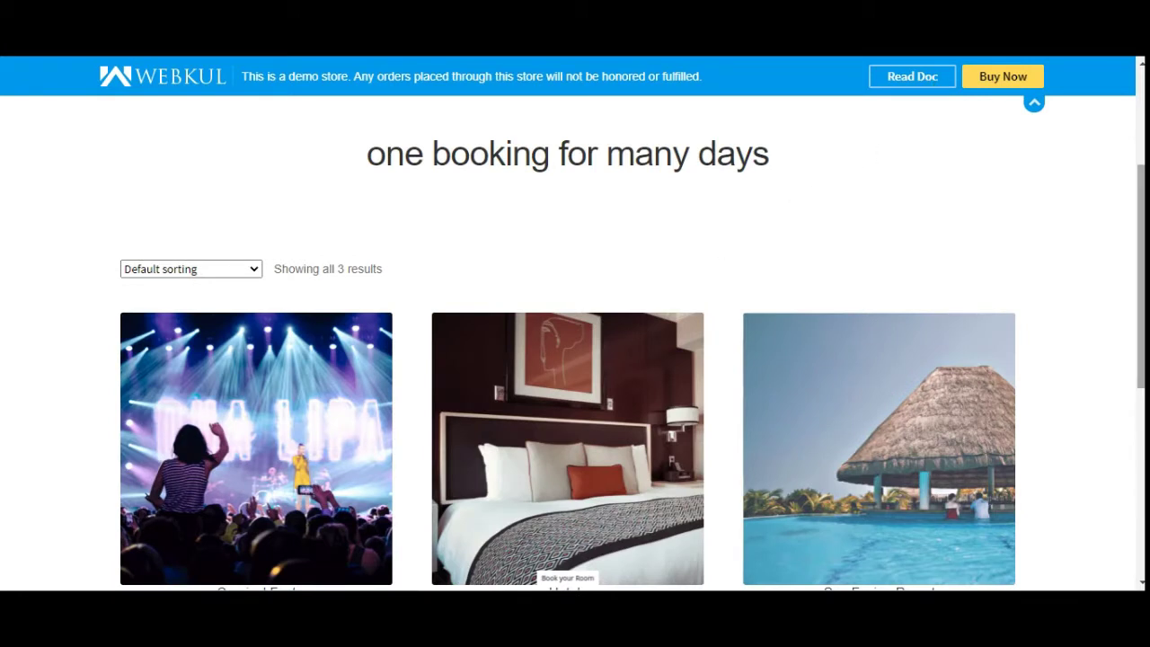
{"action": "scroll", "coordinate": [238, 361], "scroll_direction": "down", "scroll_amount": 2}
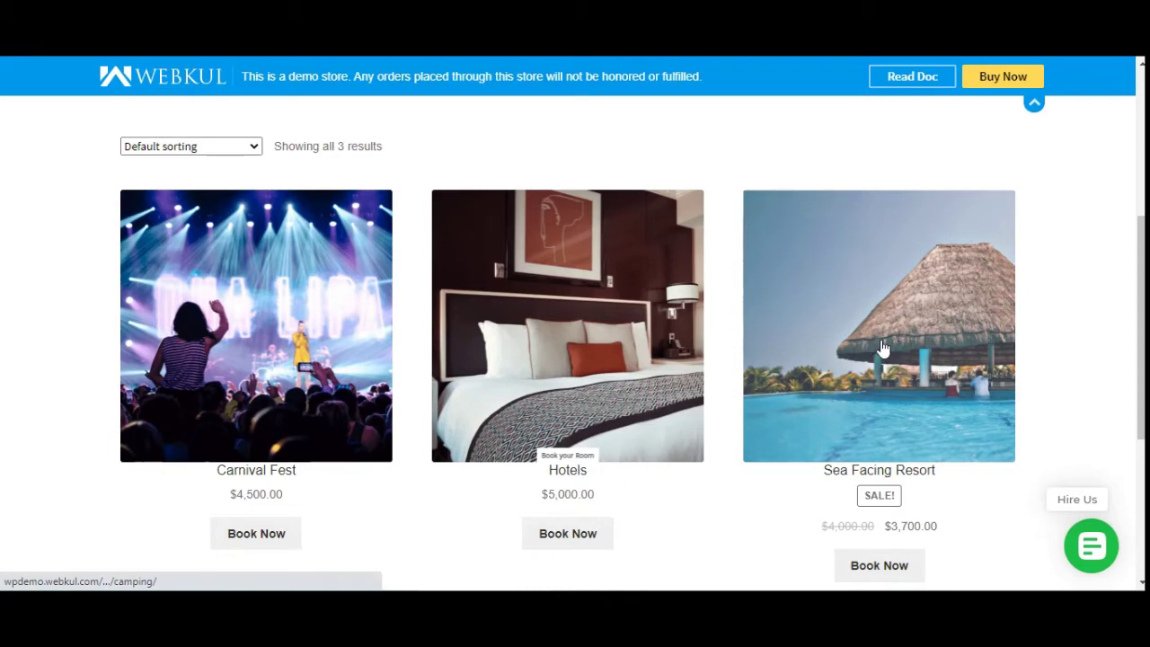
{"action": "scroll", "coordinate": [1141, 342], "scroll_direction": "up", "scroll_amount": 1}
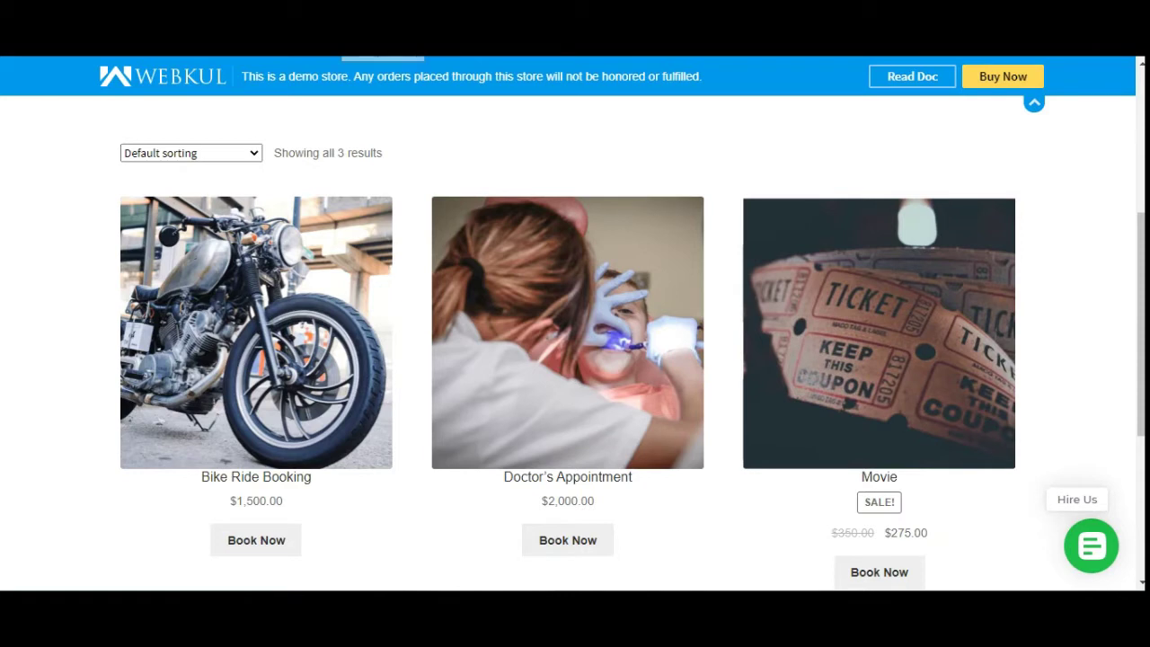
{"action": "mouse_move", "coordinate": [1141, 323]}
{"action": "left_mouse_down"}
{"action": "mouse_move", "coordinate": [1142, 267]}
{"action": "mouse_move", "coordinate": [1141, 303]}
{"action": "left_mouse_up"}
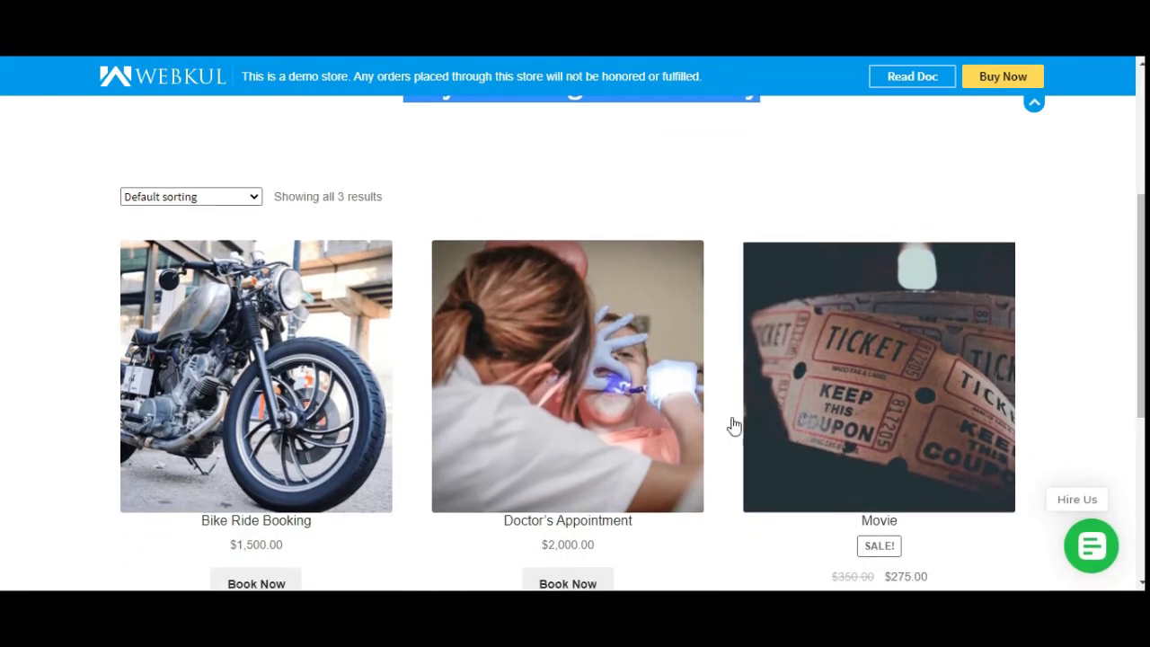
Open the Bike Ride Booking product and review its description, name and price.
{"action": "left_click", "coordinate": [295, 357]}
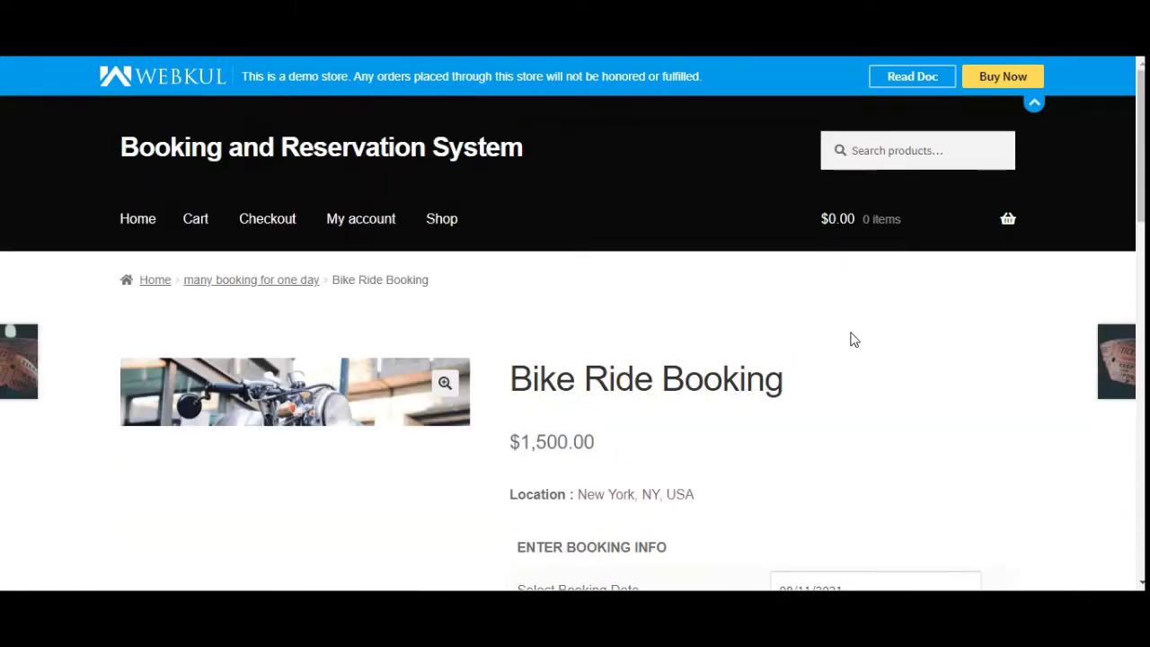
{"action": "scroll", "coordinate": [575, 359], "scroll_direction": "down", "scroll_amount": 3}
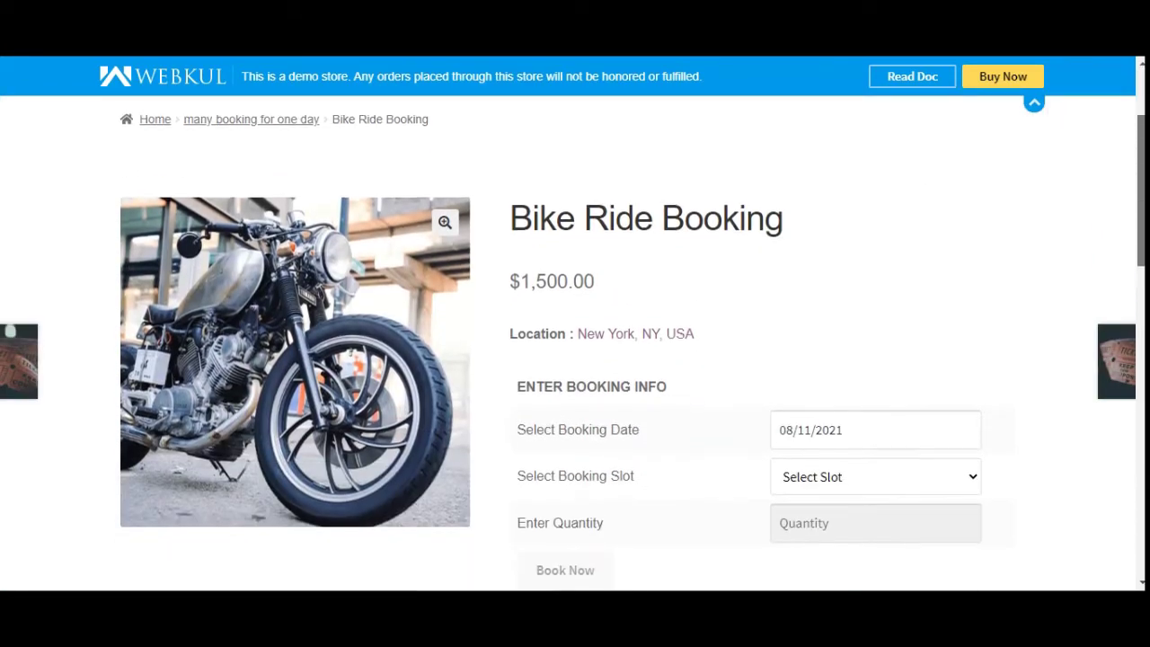
{"action": "scroll", "coordinate": [575, 359], "scroll_direction": "down", "scroll_amount": 3}
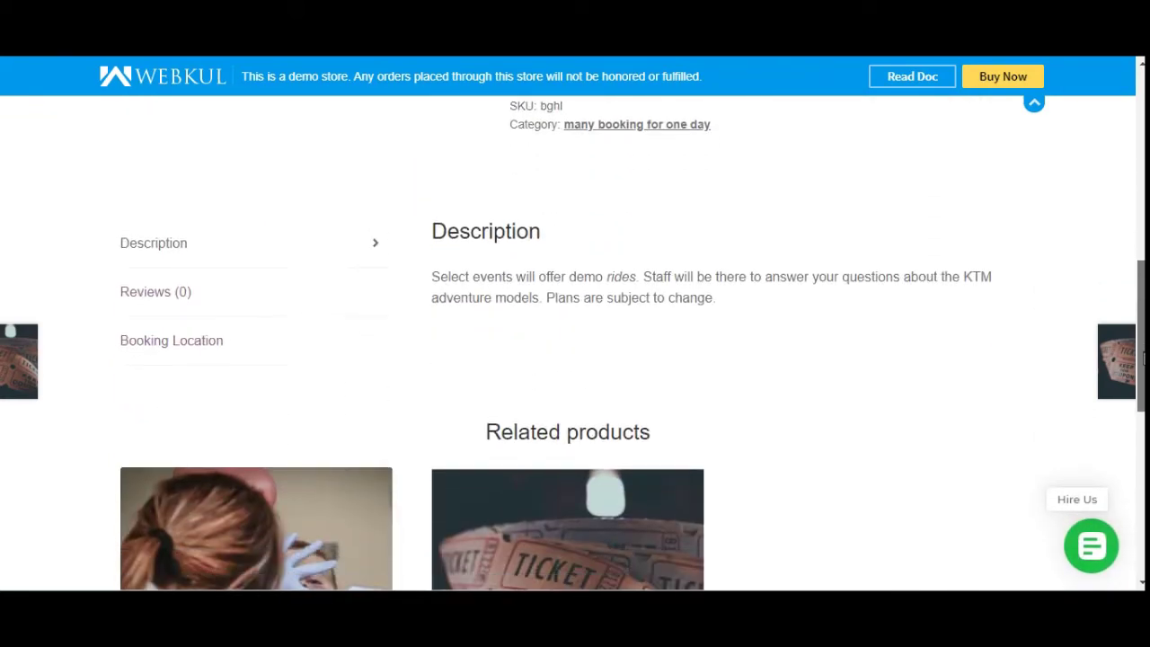
{"action": "scroll", "coordinate": [529, 192], "scroll_direction": "up", "scroll_amount": 5}
{"action": "scroll", "coordinate": [528, 191], "scroll_direction": "down", "scroll_amount": 1}
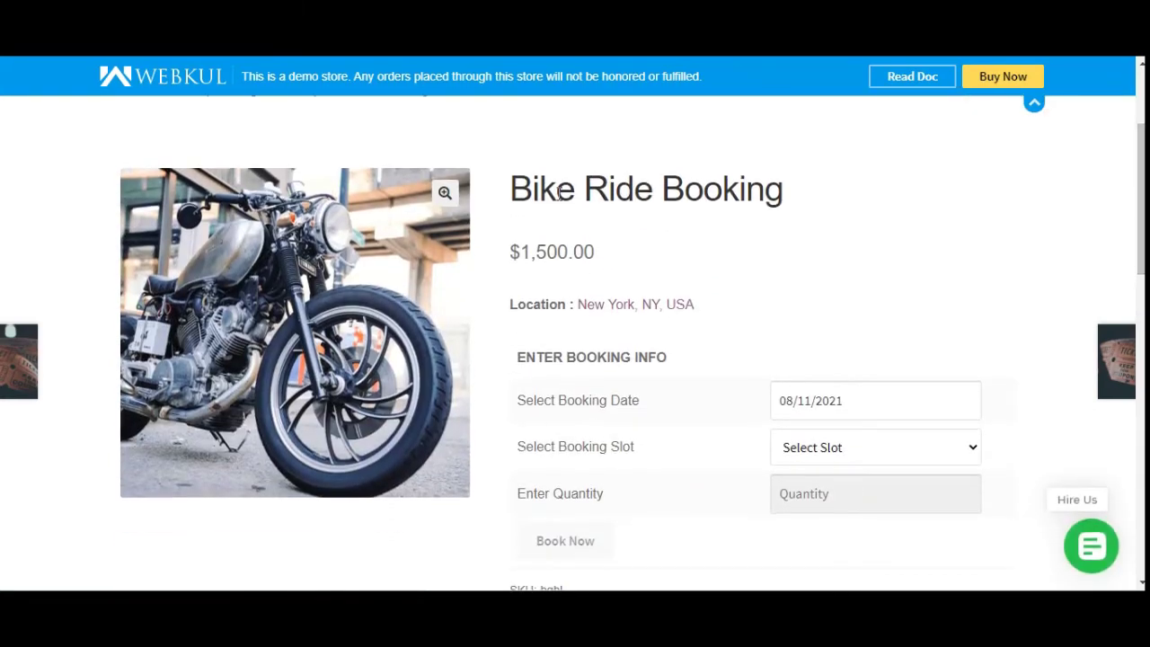
{"action": "left_click_drag", "start_coordinate": [512, 188], "coordinate": [791, 194]}
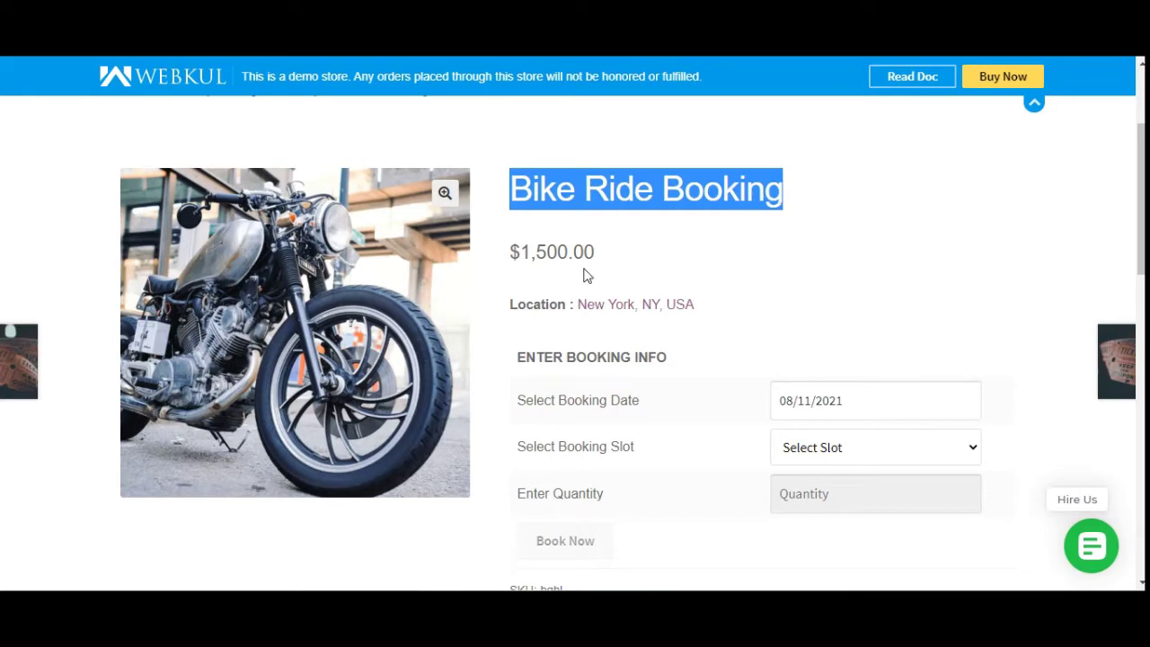
{"action": "mouse_move", "coordinate": [509, 259]}
{"action": "left_mouse_down"}
{"action": "mouse_move", "coordinate": [606, 254]}
{"action": "mouse_move", "coordinate": [521, 253]}
{"action": "left_mouse_up"}
{"action": "left_click", "coordinate": [596, 252]}
Show the bike ride's booking location on the map and look over the rest of the product page.
{"action": "left_click", "coordinate": [632, 307]}
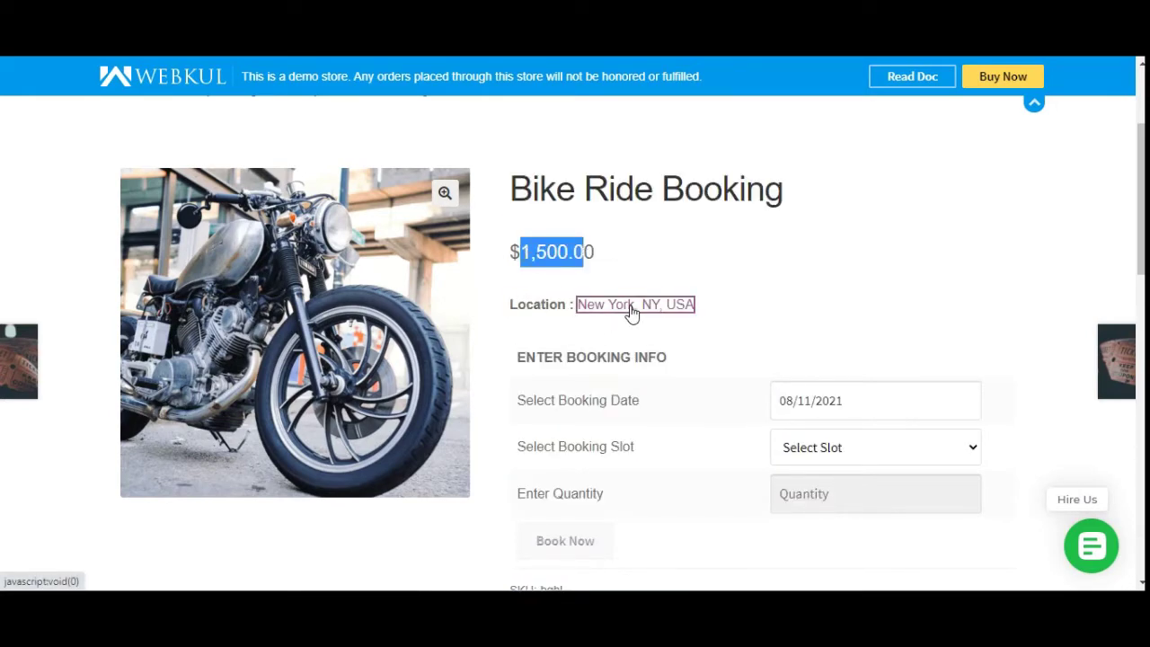
{"action": "scroll", "coordinate": [1142, 269], "scroll_direction": "down", "scroll_amount": 3}
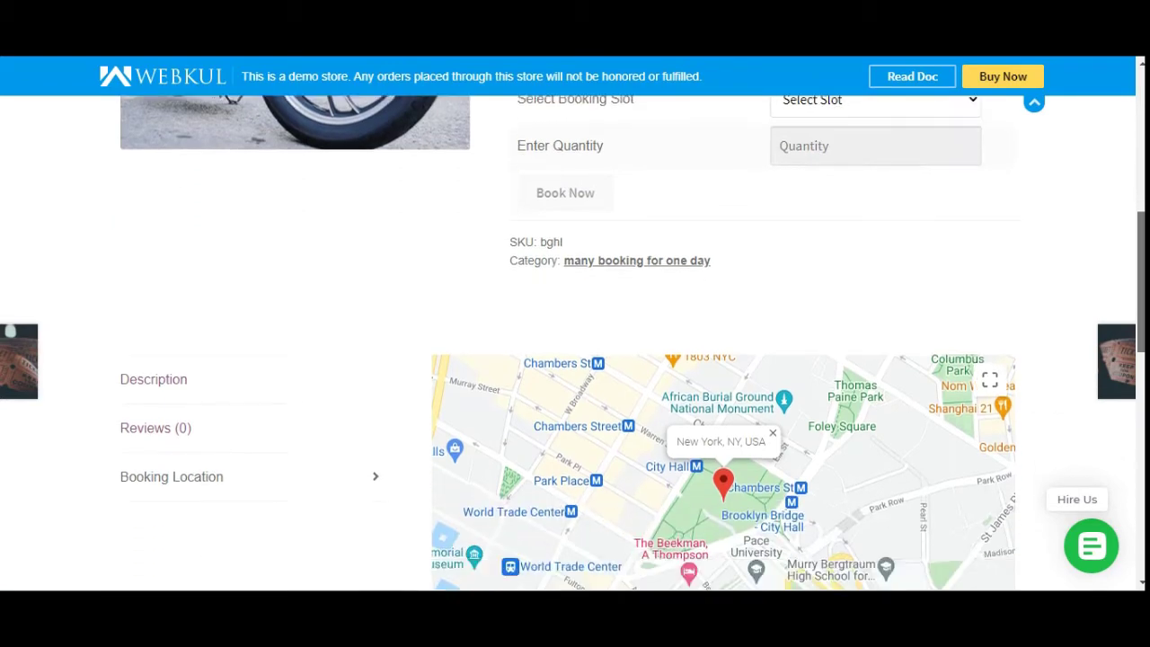
{"action": "scroll", "coordinate": [1141, 359], "scroll_direction": "down", "scroll_amount": 3}
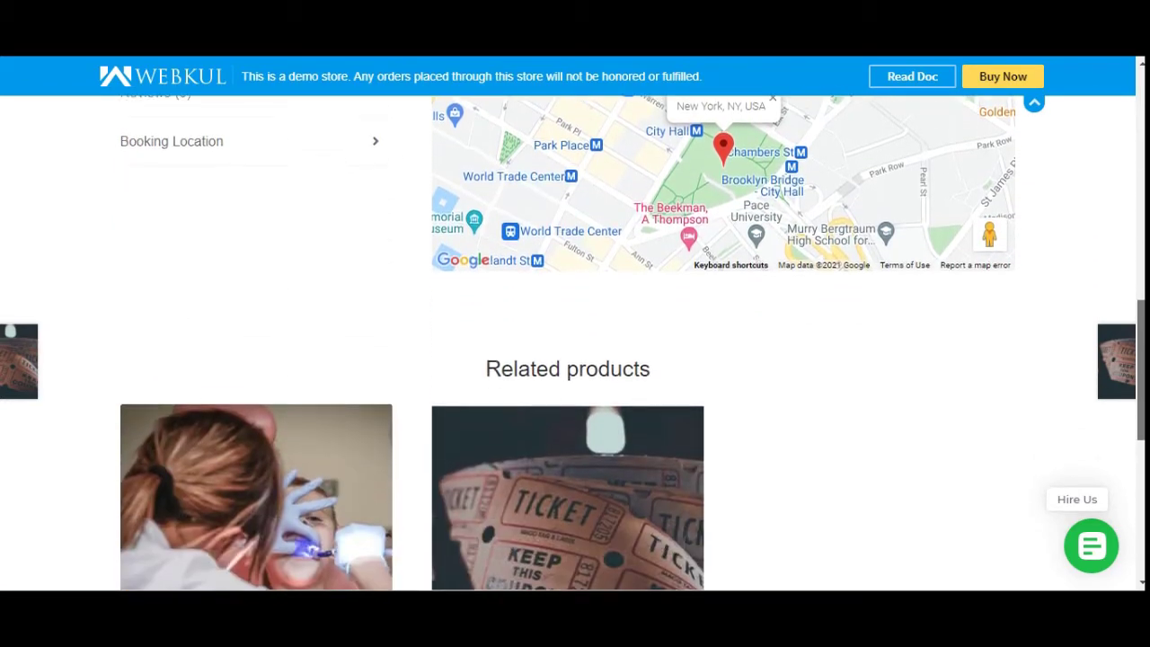
{"action": "scroll", "coordinate": [1141, 219], "scroll_direction": "up", "scroll_amount": 8}
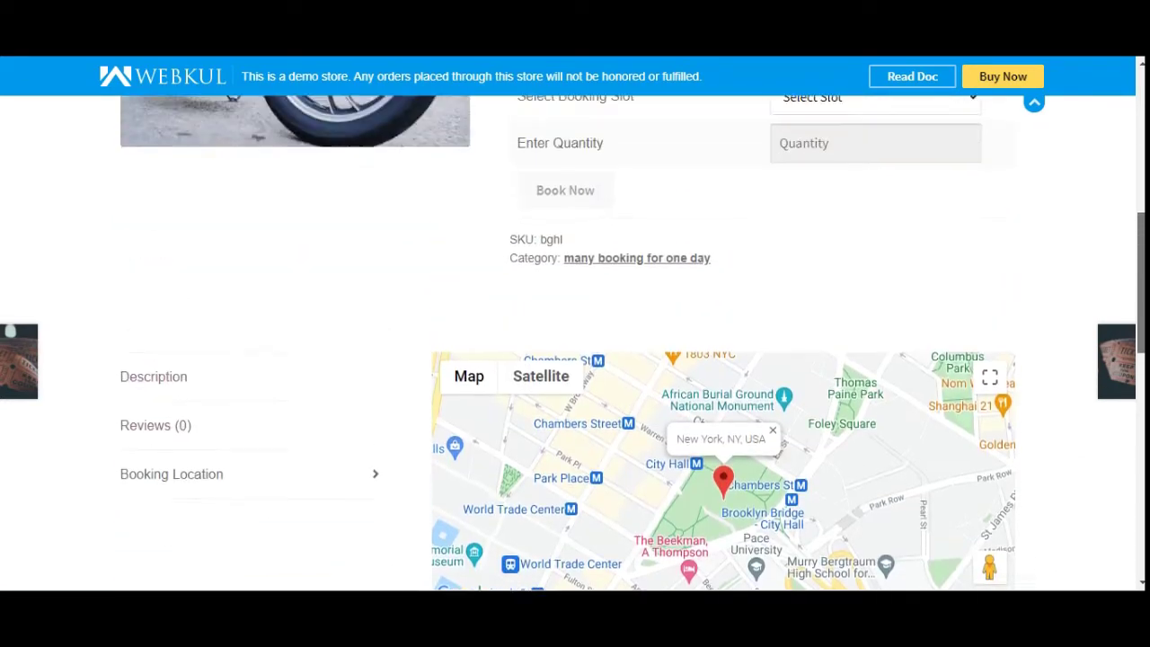
{"action": "scroll", "coordinate": [1141, 218], "scroll_direction": "up", "scroll_amount": 1}
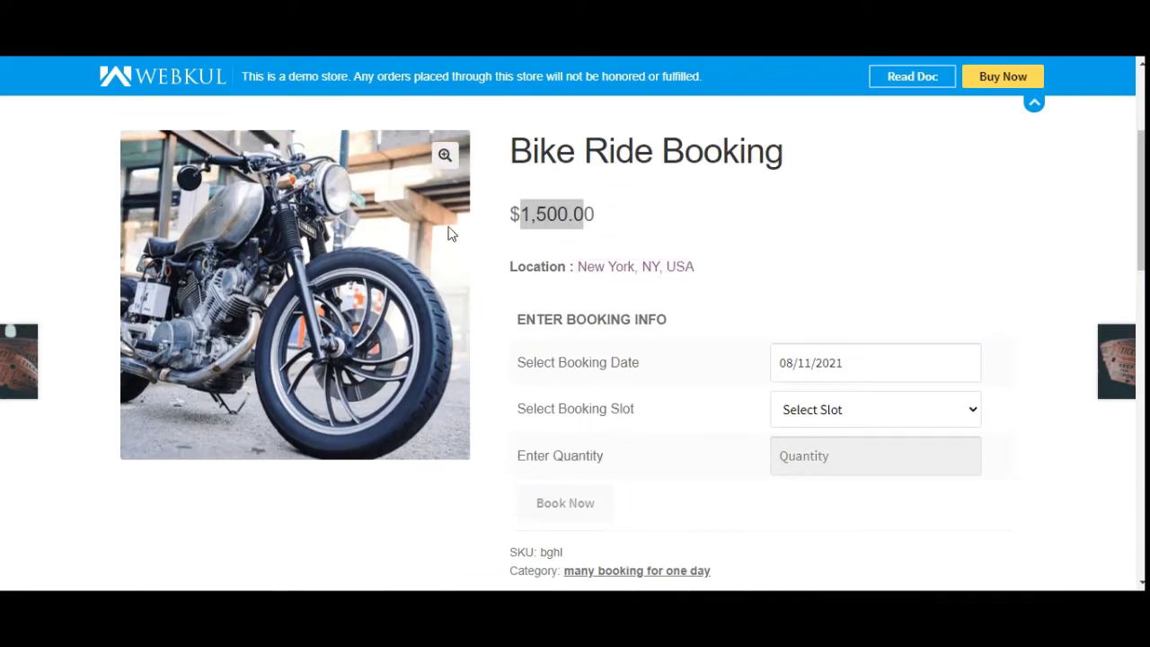
Review the booking info fields, then set the booking date to 08/12/2021 and the slot to 1:20 pm - 2:35 pm.
{"action": "left_click_drag", "start_coordinate": [542, 333], "coordinate": [657, 327]}
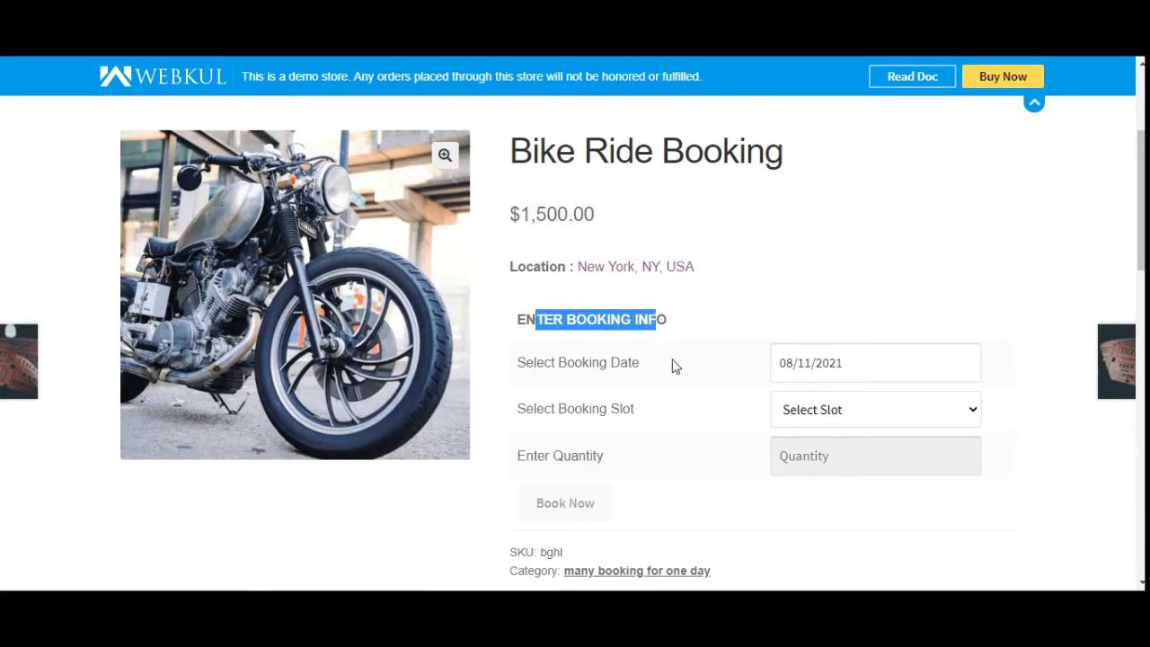
{"action": "left_click_drag", "start_coordinate": [527, 367], "coordinate": [650, 372]}
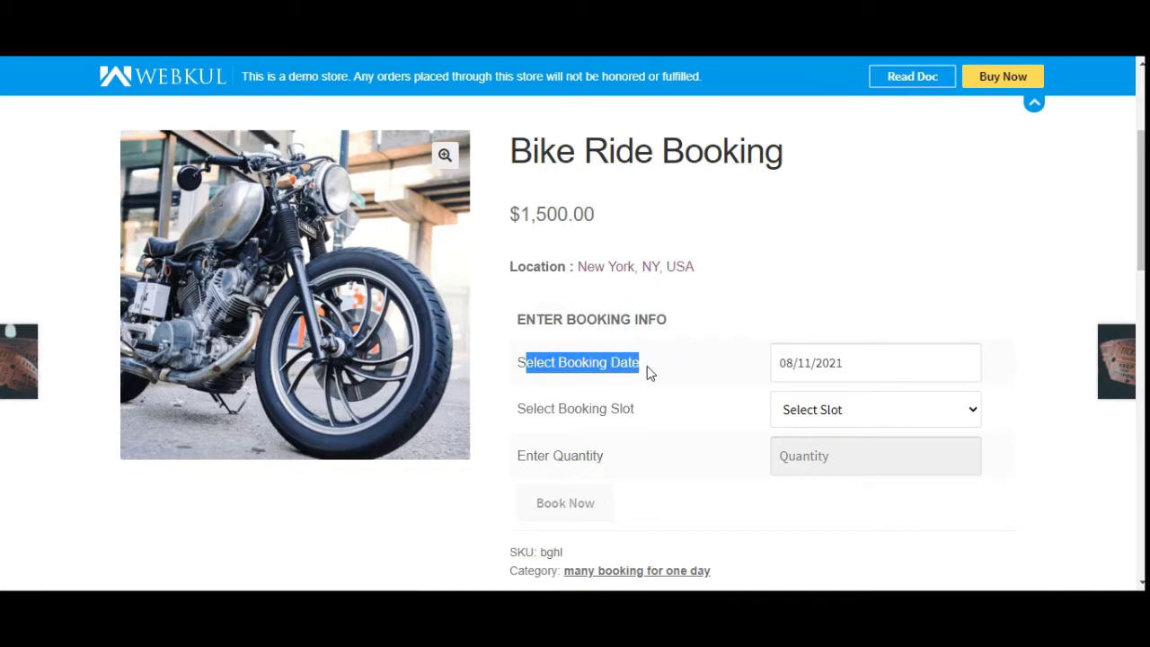
{"action": "left_click_drag", "start_coordinate": [529, 415], "coordinate": [629, 416]}
{"action": "left_click_drag", "start_coordinate": [537, 458], "coordinate": [606, 460]}
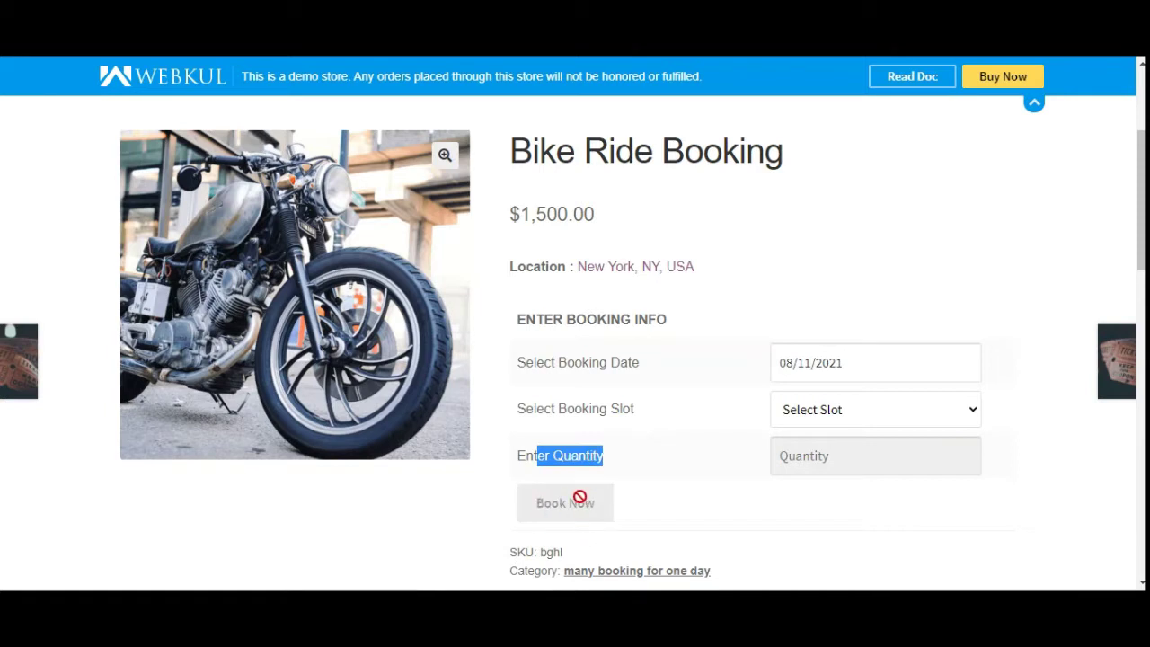
{"action": "left_click", "coordinate": [695, 503]}
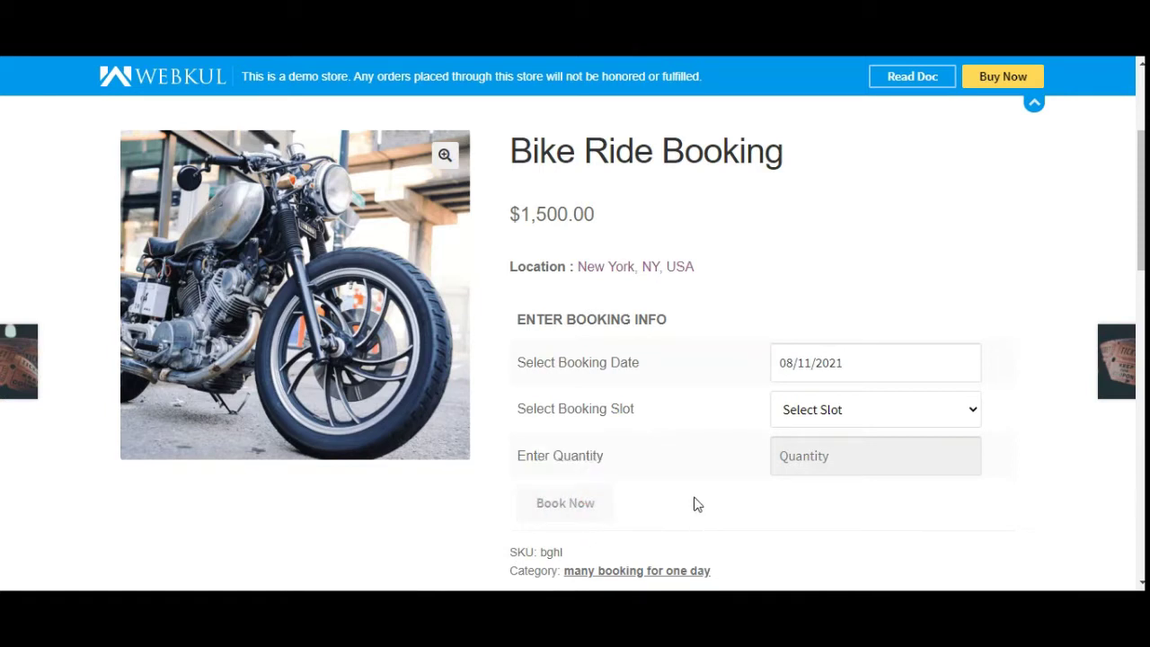
{"action": "left_click", "coordinate": [867, 370]}
{"action": "left_click", "coordinate": [939, 197]}
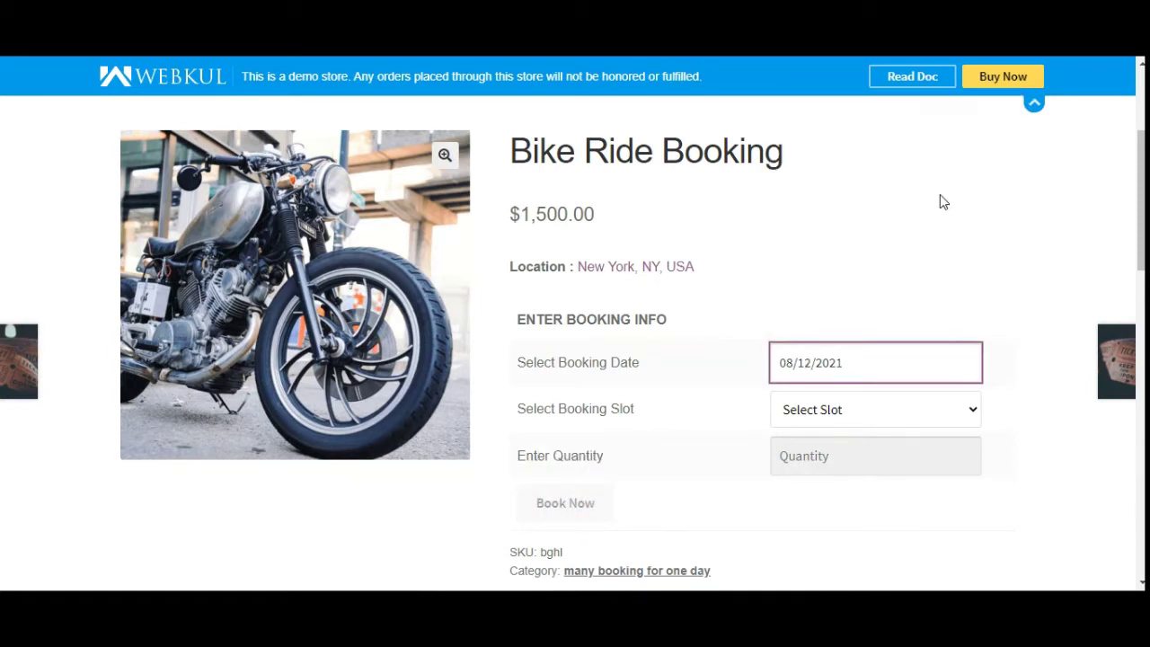
{"action": "left_click", "coordinate": [852, 419]}
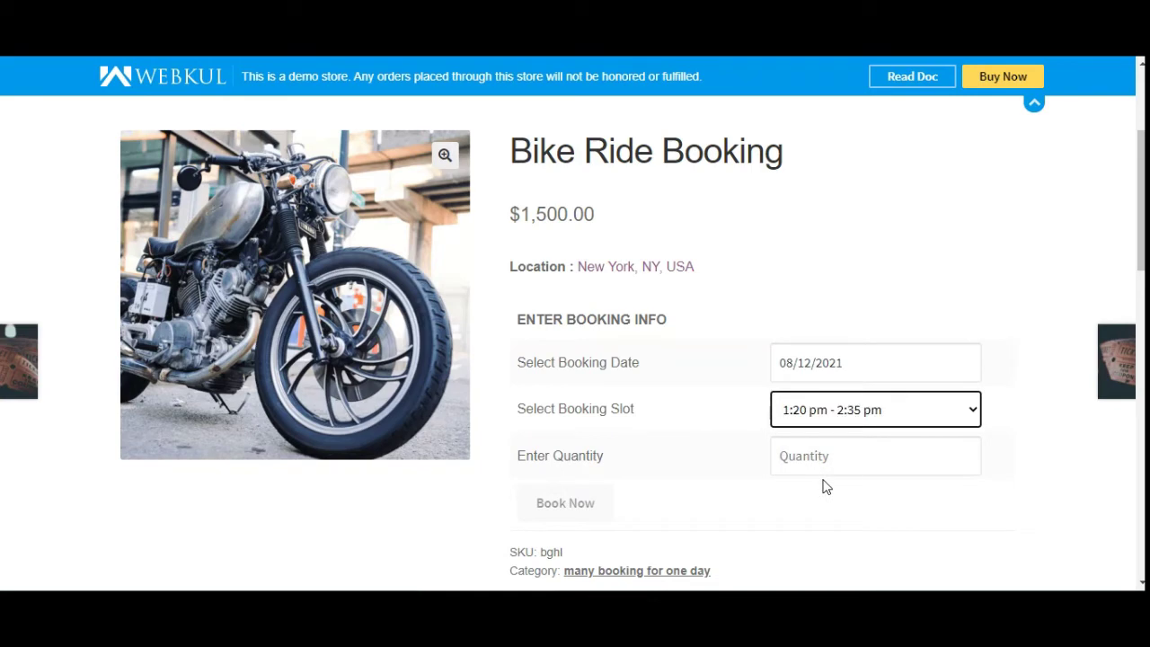
Set the booking quantity to 2 and book the bike ride.
{"action": "scroll", "coordinate": [1124, 299], "scroll_direction": "down", "scroll_amount": 1}
{"action": "left_click", "coordinate": [961, 347]}
{"action": "left_click", "coordinate": [966, 349]}
{"action": "left_click", "coordinate": [966, 348]}
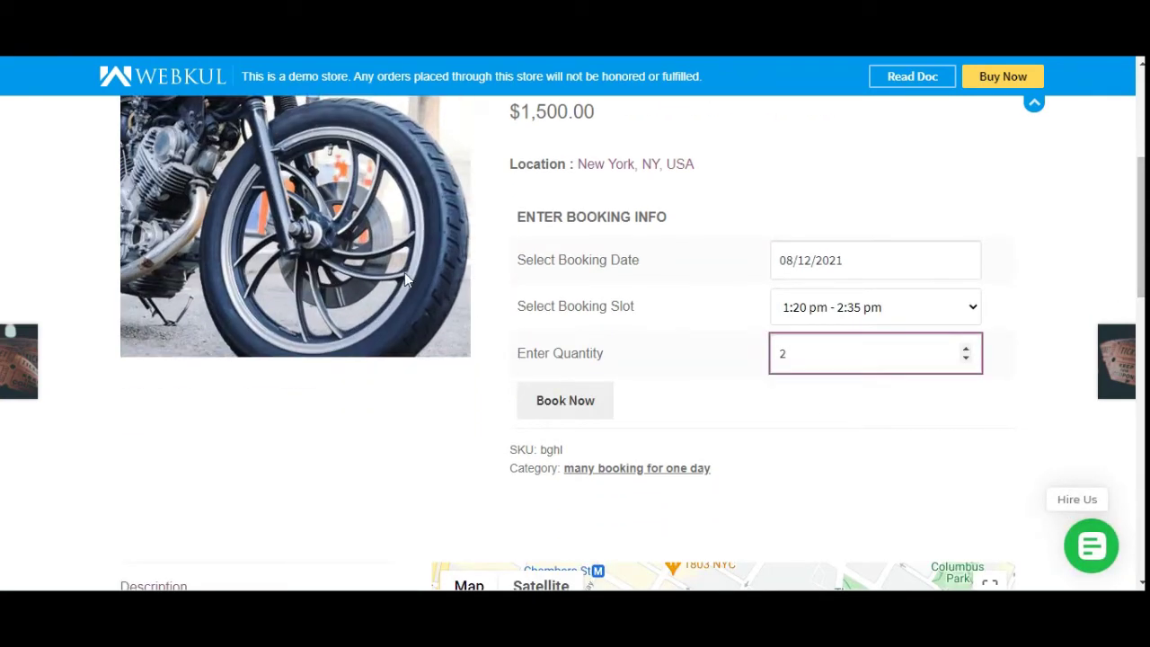
{"action": "left_click", "coordinate": [582, 410]}
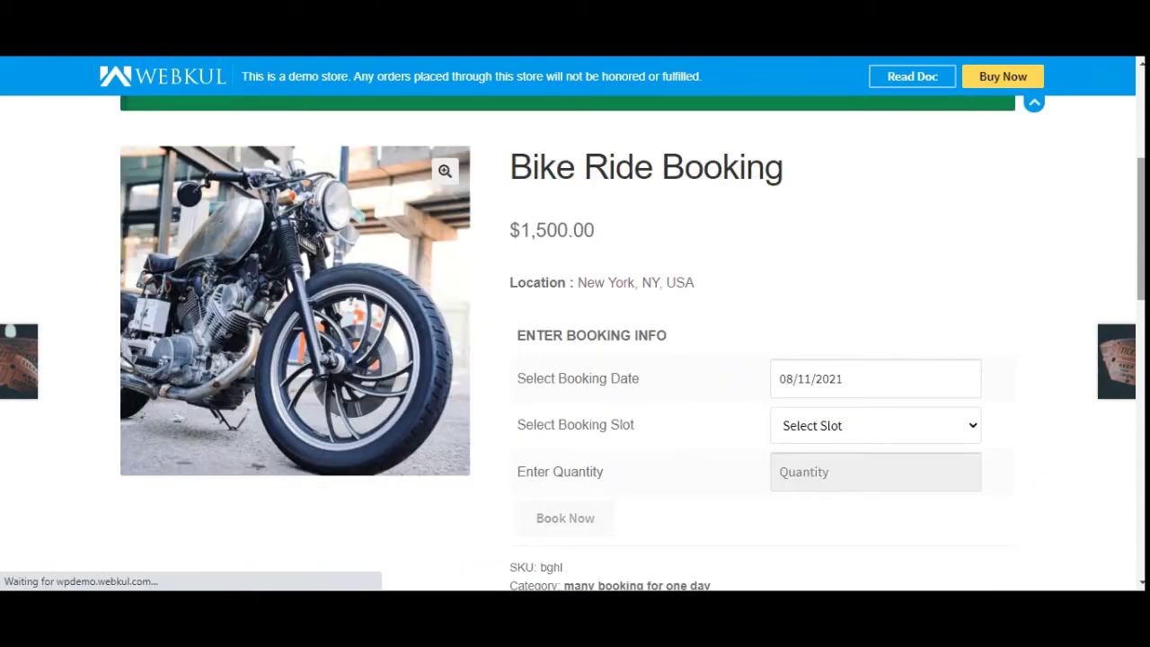
Check the bike ride's unit price and the subtotal in the cart summary, and proceed to checkout.
{"action": "mouse_move", "coordinate": [854, 227]}
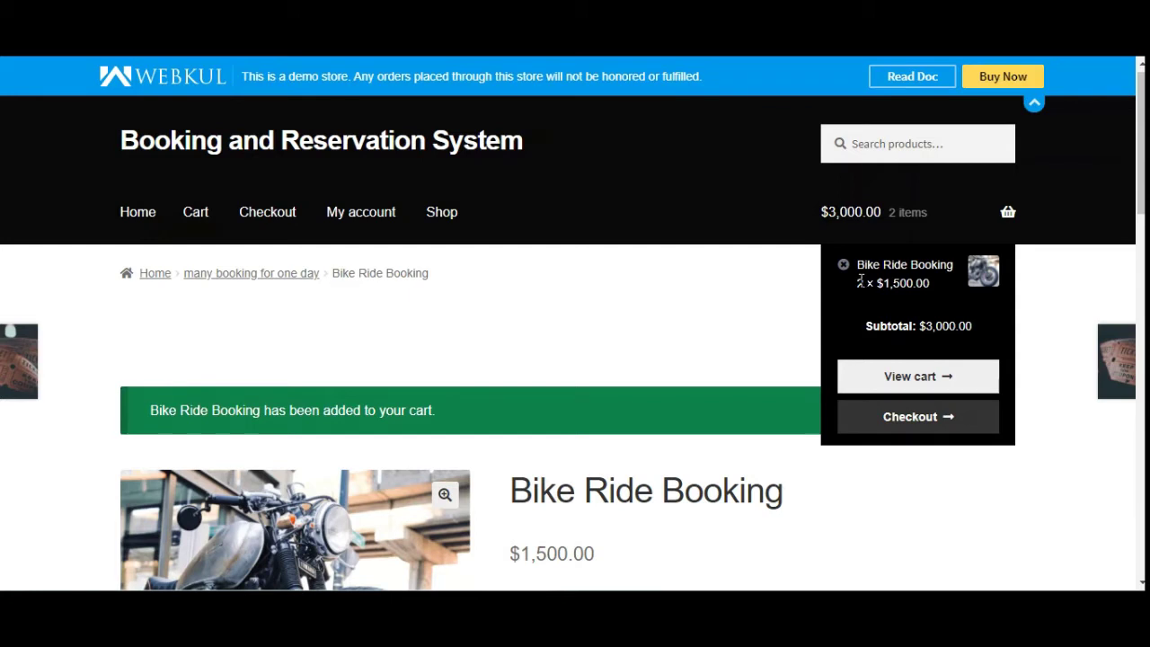
{"action": "left_click_drag", "start_coordinate": [881, 283], "coordinate": [933, 287]}
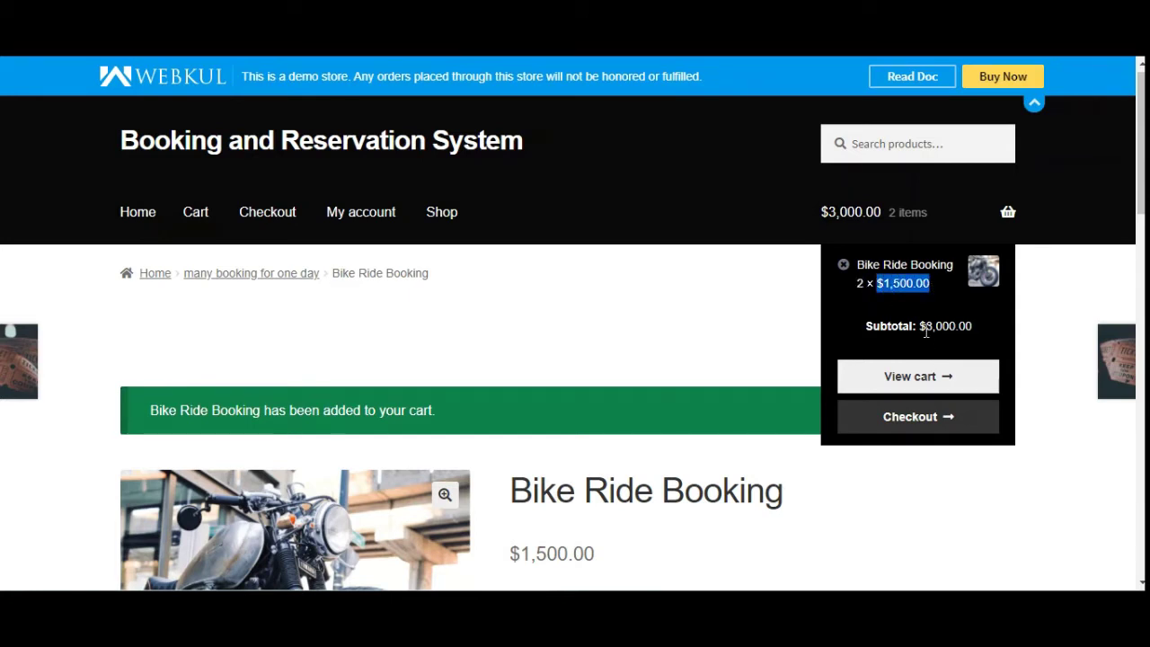
{"action": "left_click_drag", "start_coordinate": [926, 326], "coordinate": [958, 327]}
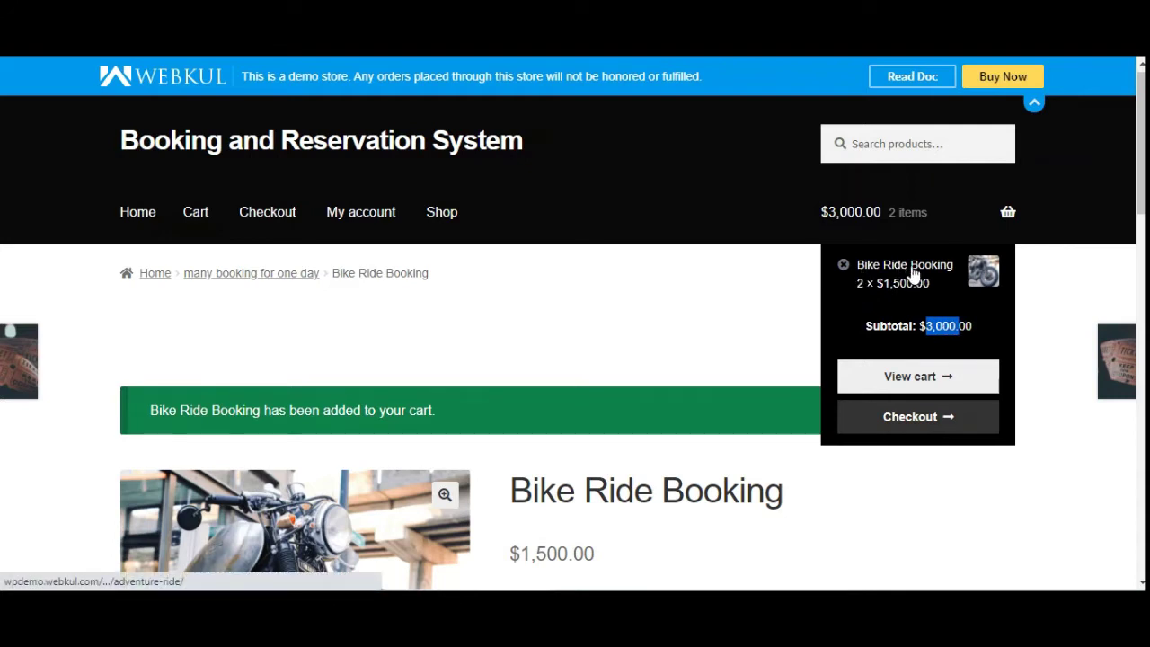
{"action": "left_click", "coordinate": [921, 425]}
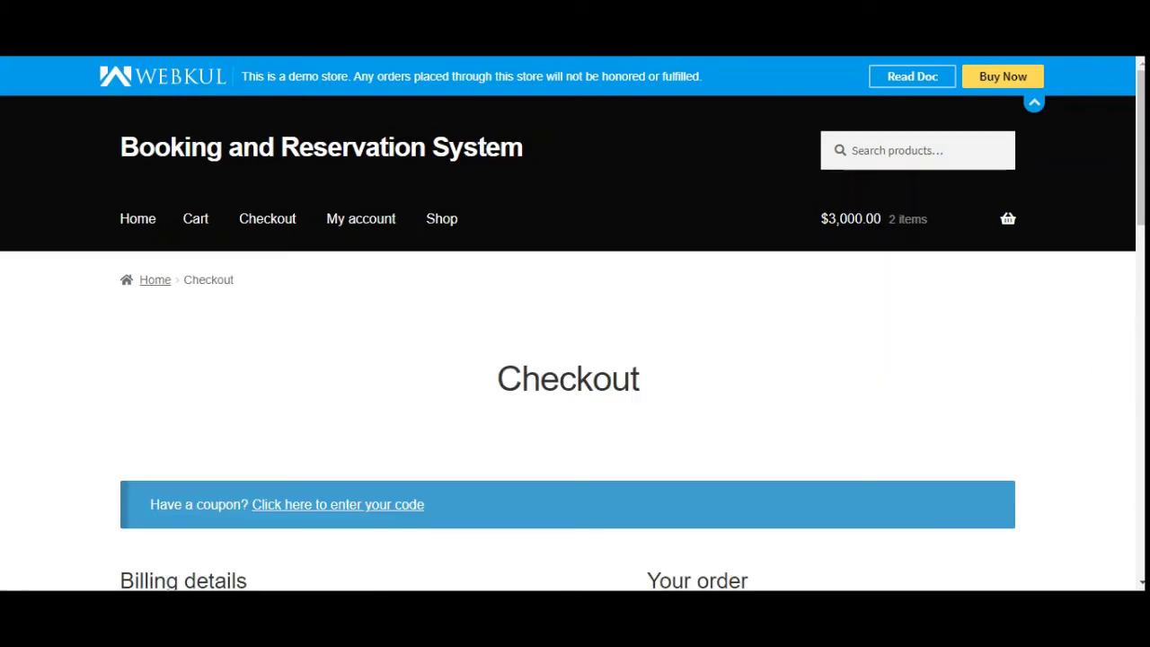
Review the bike ride's quantity, subtotal and booking times in the order summary, and place the order with direct bank transfer.
{"action": "scroll", "coordinate": [791, 213], "scroll_direction": "down", "scroll_amount": 5}
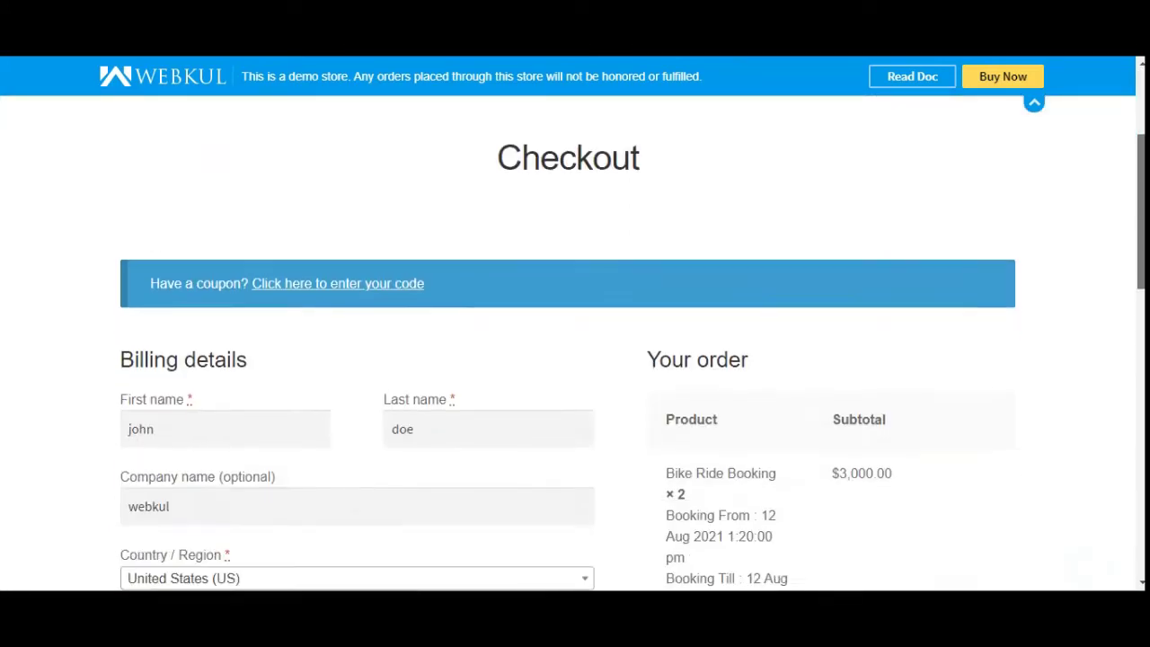
{"action": "left_click_drag", "start_coordinate": [660, 161], "coordinate": [752, 176]}
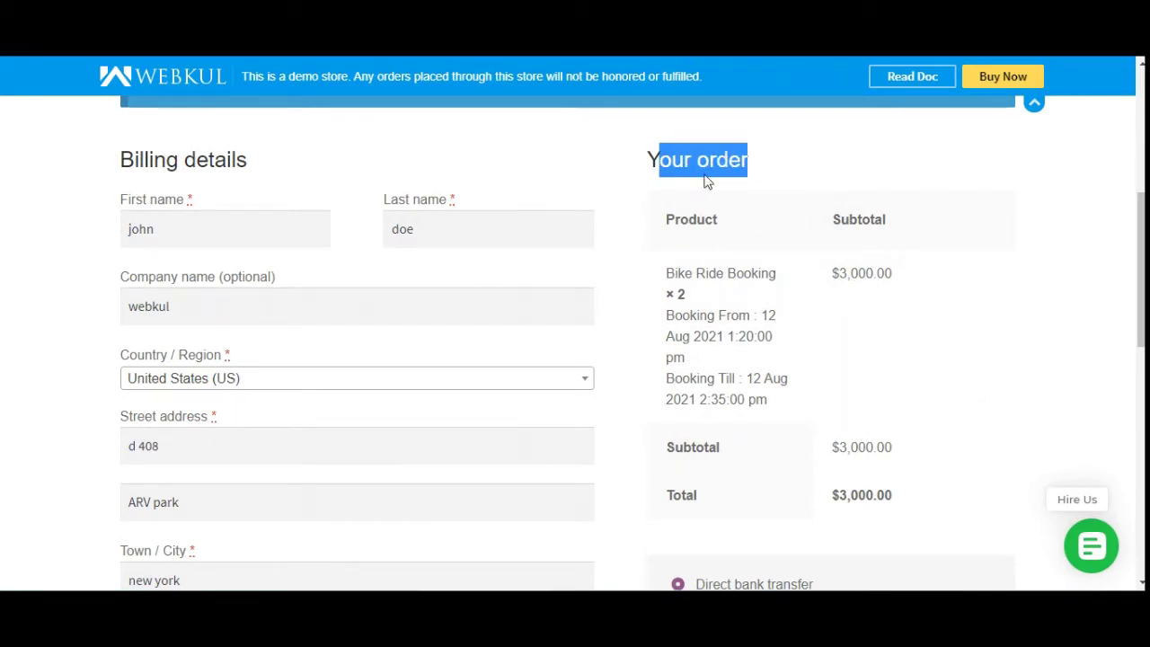
{"action": "left_click", "coordinate": [683, 298]}
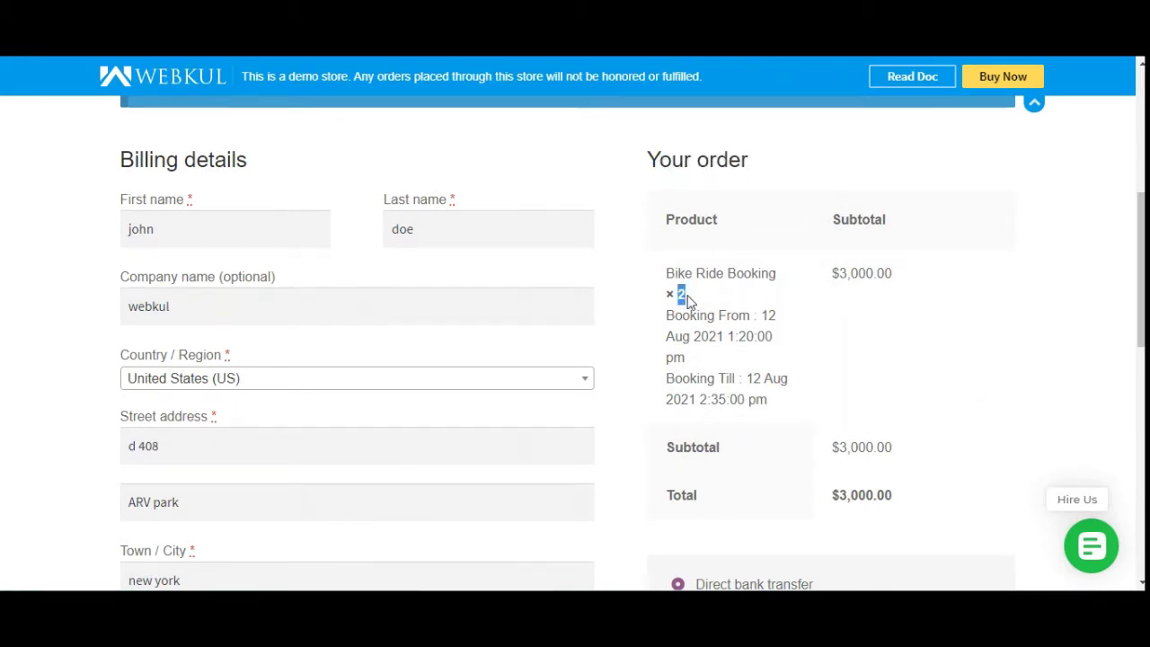
{"action": "left_click_drag", "start_coordinate": [668, 270], "coordinate": [899, 275]}
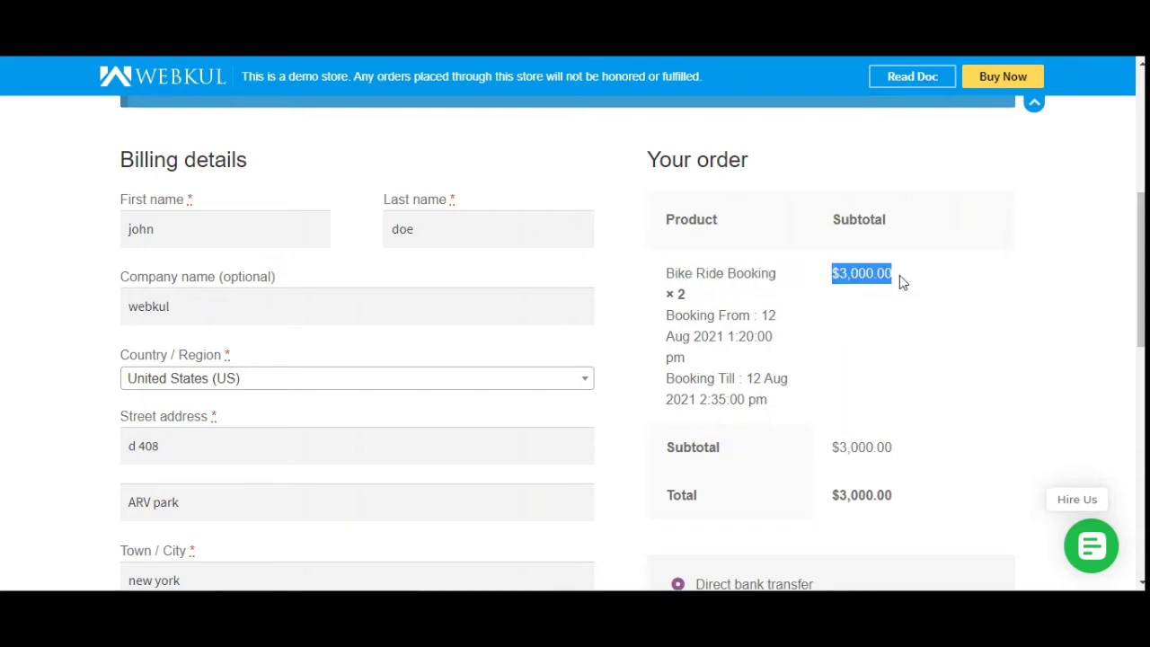
{"action": "left_click_drag", "start_coordinate": [679, 316], "coordinate": [773, 316]}
{"action": "left_click", "coordinate": [684, 336]}
{"action": "left_click_drag", "start_coordinate": [684, 336], "coordinate": [773, 338]}
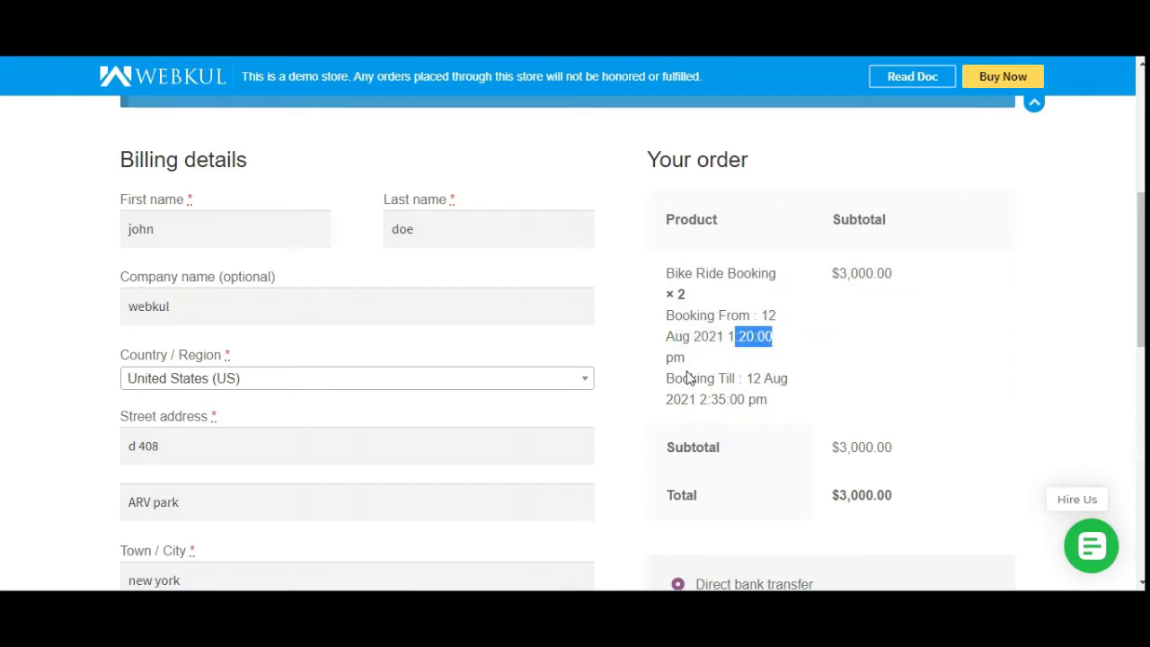
{"action": "left_click_drag", "start_coordinate": [675, 378], "coordinate": [791, 381]}
{"action": "left_click_drag", "start_coordinate": [669, 399], "coordinate": [759, 399]}
{"action": "left_click_drag", "start_coordinate": [1142, 305], "coordinate": [1142, 402]}
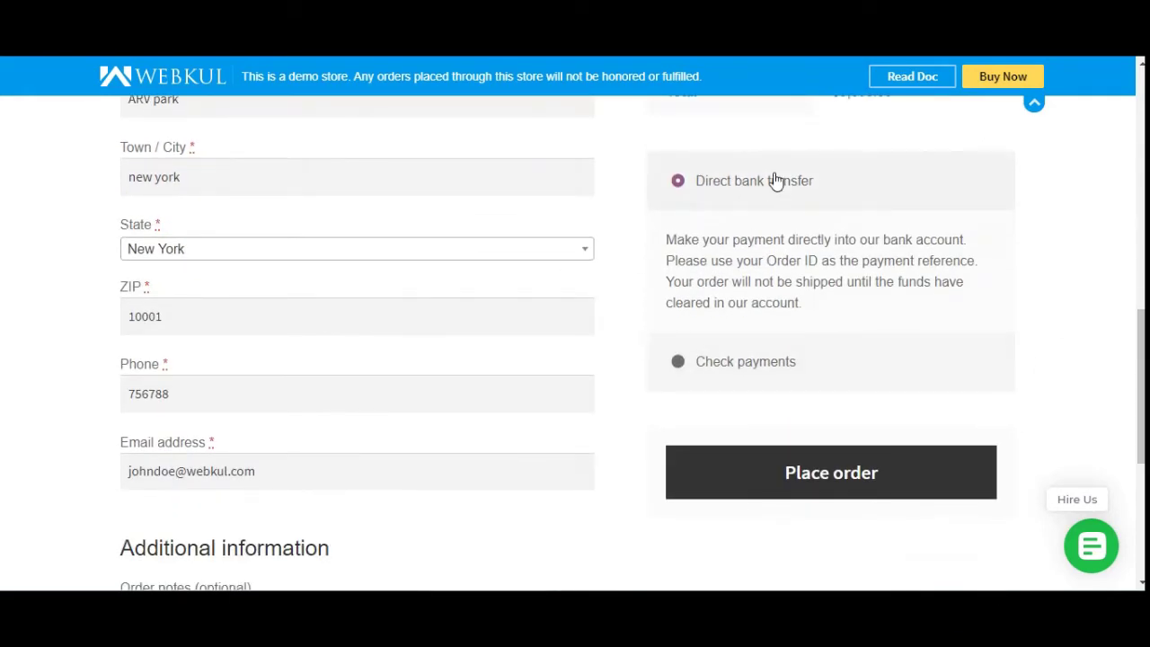
{"action": "left_click", "coordinate": [836, 480]}
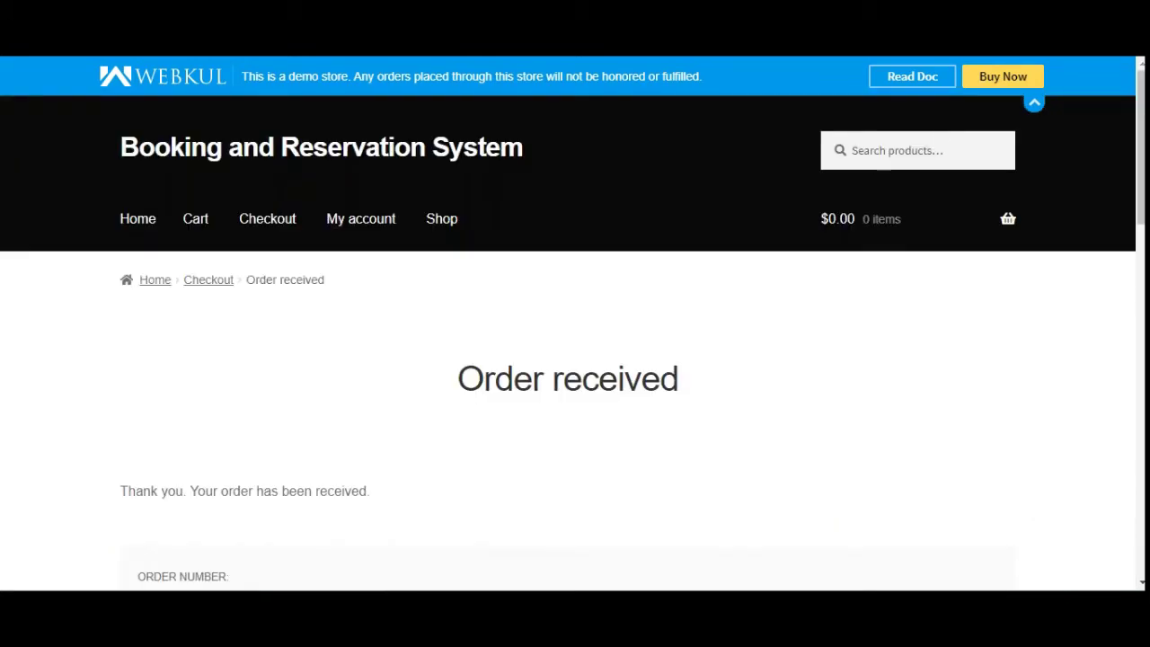
Examine the received order's details for the bike ride: product and quantity, total, and booking start and end times.
{"action": "left_click_drag", "start_coordinate": [1141, 117], "coordinate": [1141, 344]}
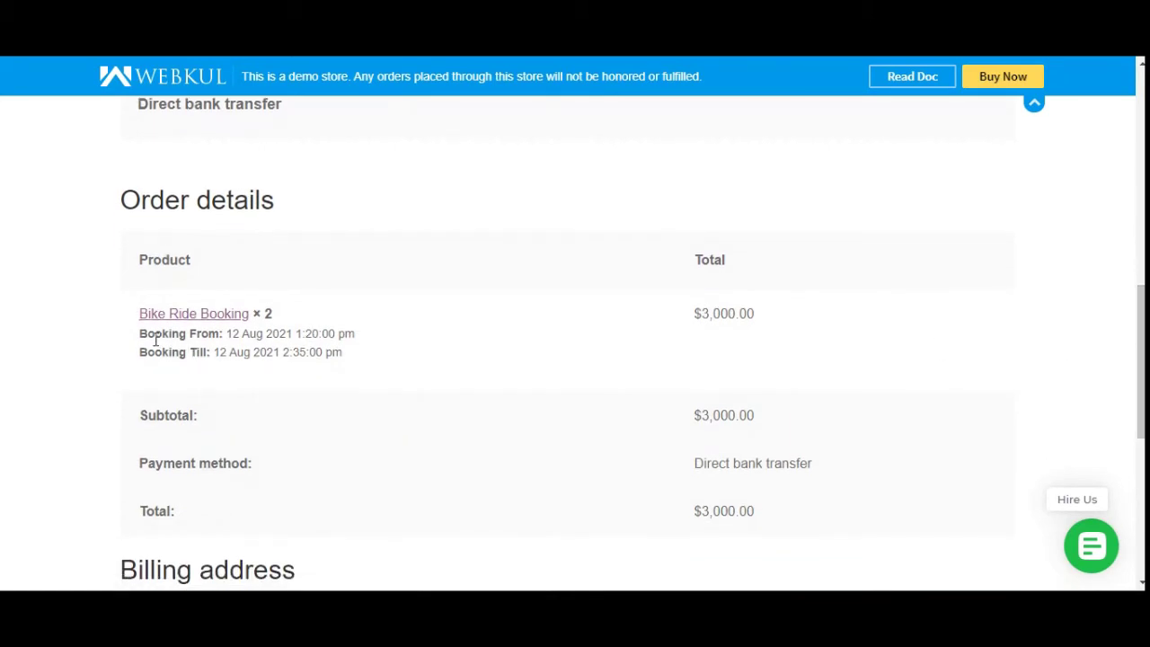
{"action": "left_click_drag", "start_coordinate": [147, 339], "coordinate": [212, 340]}
{"action": "left_click_drag", "start_coordinate": [120, 321], "coordinate": [288, 316]}
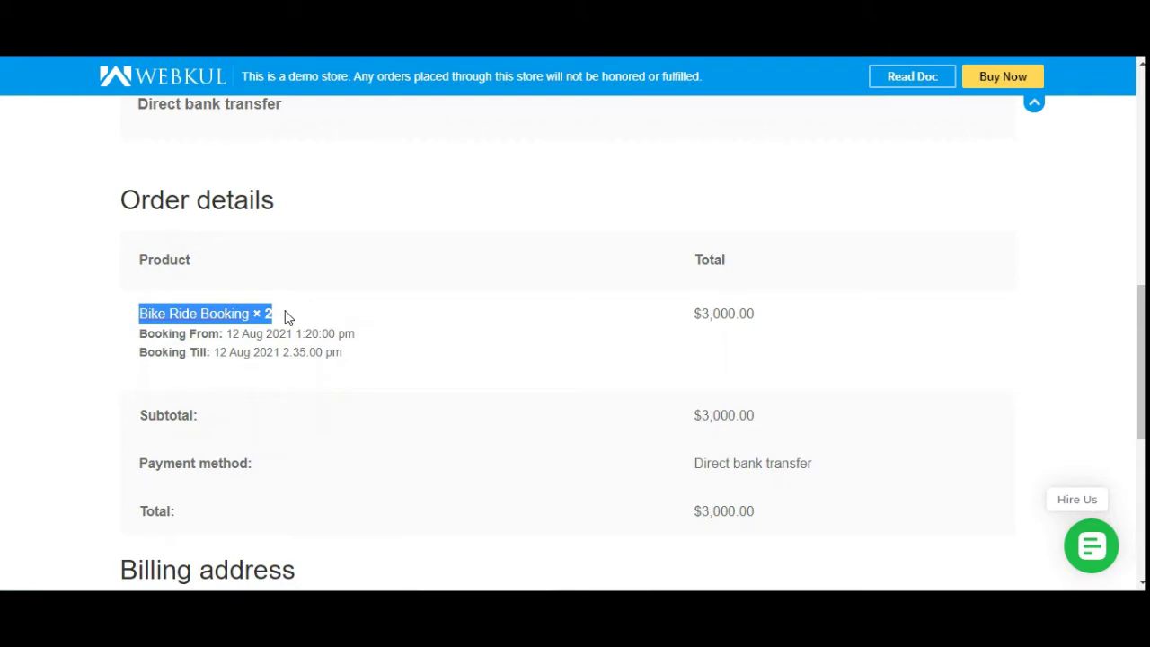
{"action": "left_click_drag", "start_coordinate": [693, 312], "coordinate": [748, 316]}
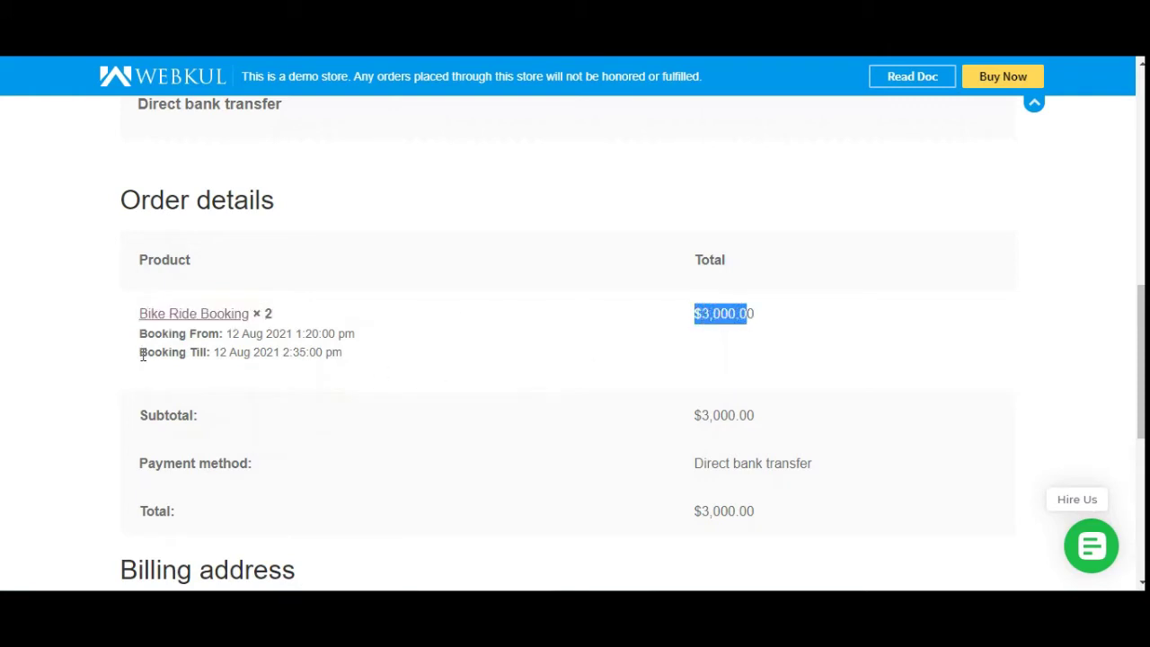
{"action": "left_click_drag", "start_coordinate": [153, 336], "coordinate": [206, 353]}
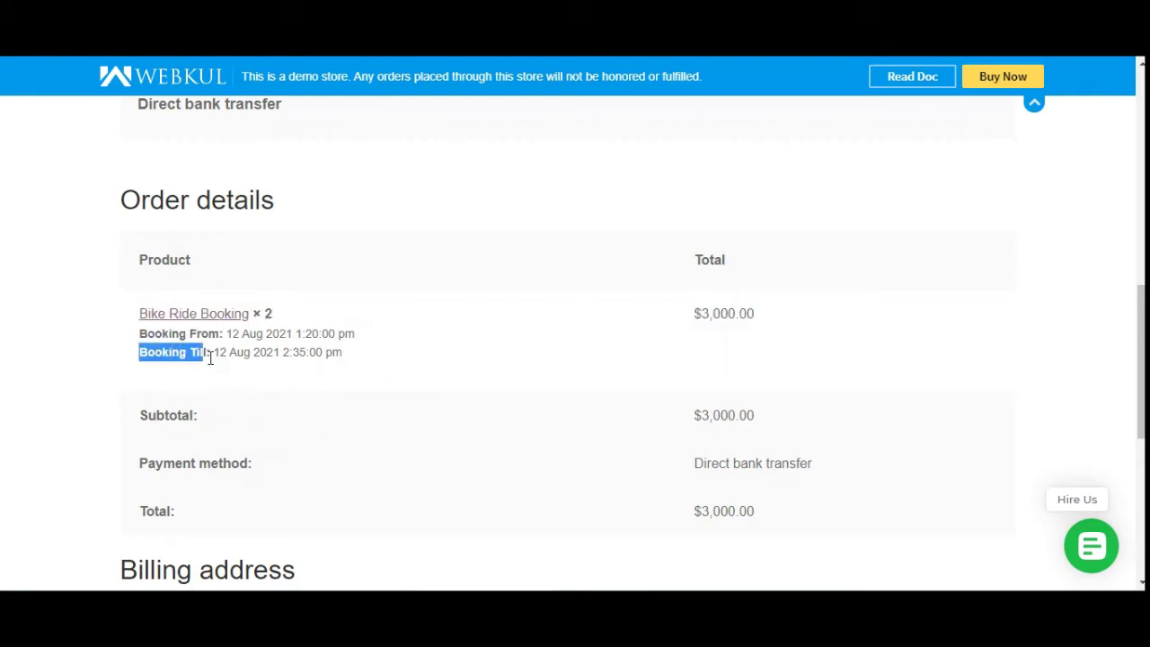
{"action": "scroll", "coordinate": [219, 449], "scroll_direction": "down", "scroll_amount": 1}
{"action": "scroll", "coordinate": [224, 436], "scroll_direction": "up", "scroll_amount": 8}
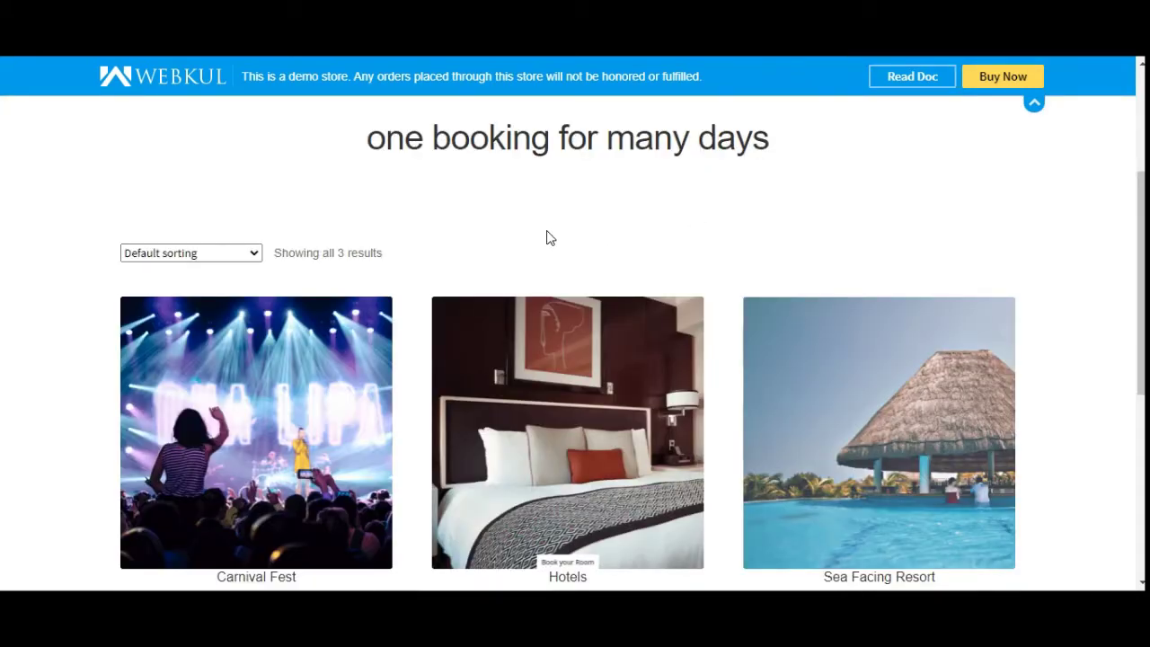
Open the Carnival Fest product from the "one booking for many days" category and look over its page, title and price.
{"action": "scroll", "coordinate": [550, 237], "scroll_direction": "down", "scroll_amount": 2}
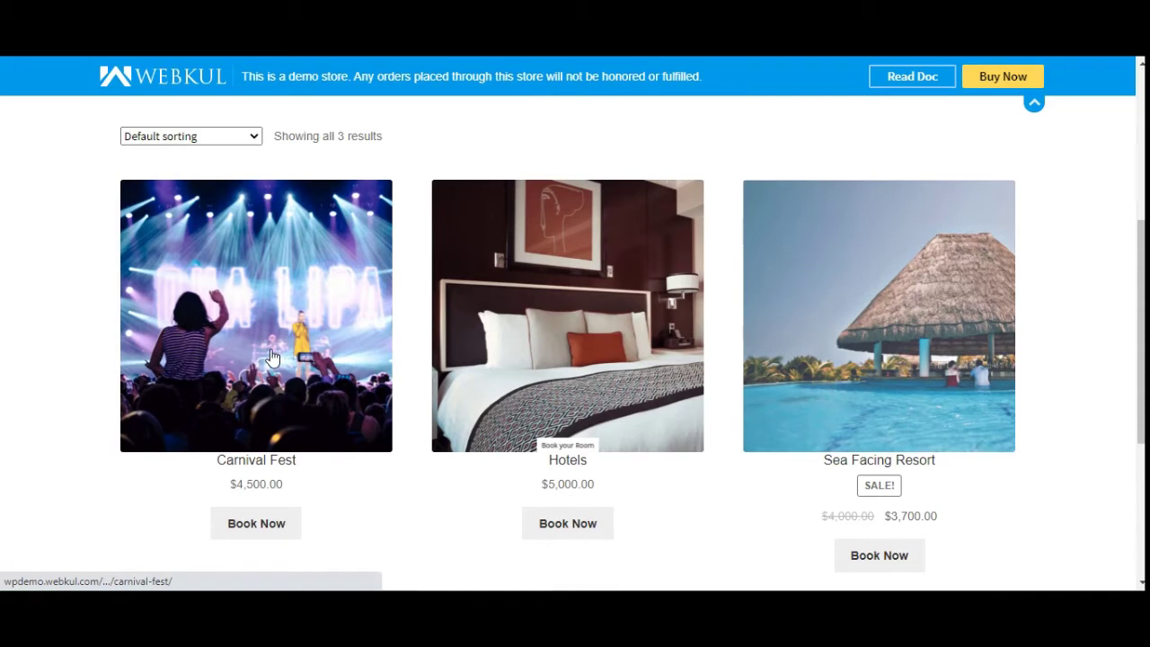
{"action": "left_click", "coordinate": [290, 307]}
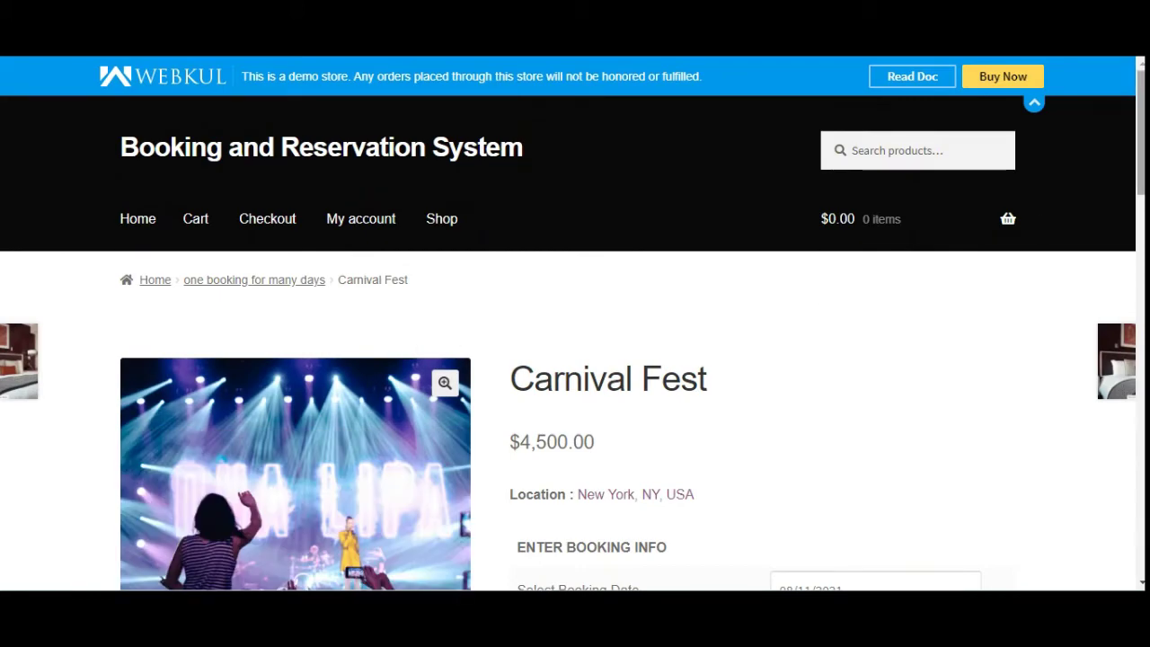
{"action": "scroll", "coordinate": [414, 347], "scroll_direction": "down", "scroll_amount": 5}
{"action": "scroll", "coordinate": [575, 342], "scroll_direction": "down", "scroll_amount": 6}
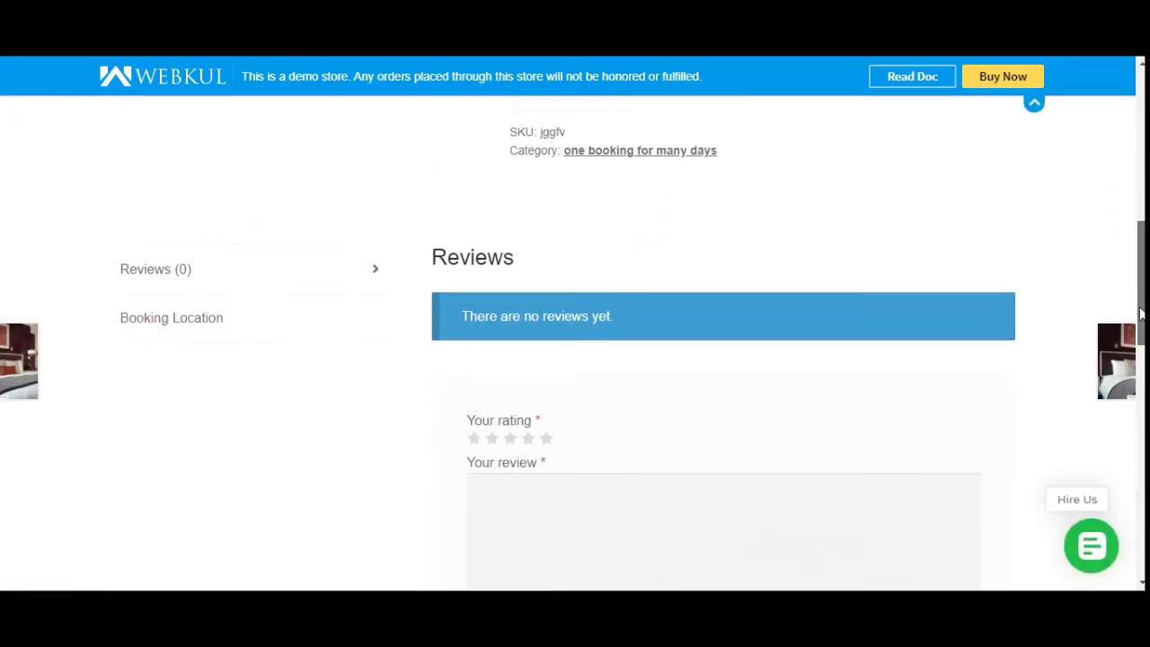
{"action": "scroll", "coordinate": [575, 342], "scroll_direction": "up", "scroll_amount": 5}
{"action": "scroll", "coordinate": [775, 241], "scroll_direction": "up", "scroll_amount": 5}
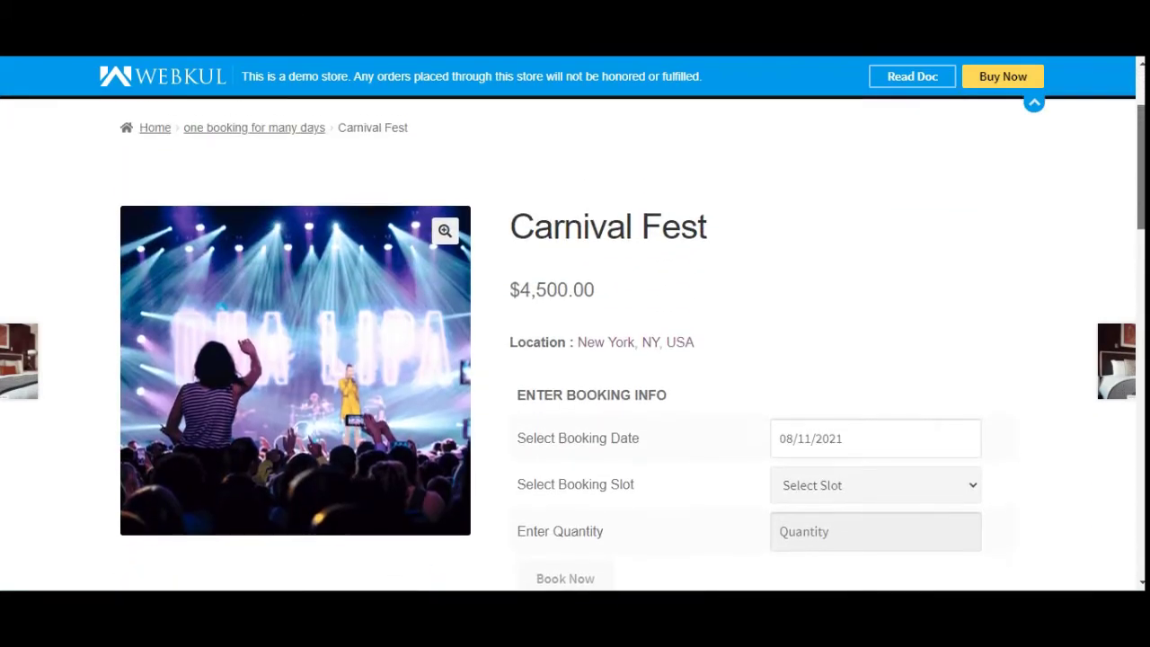
{"action": "left_click_drag", "start_coordinate": [533, 239], "coordinate": [681, 238]}
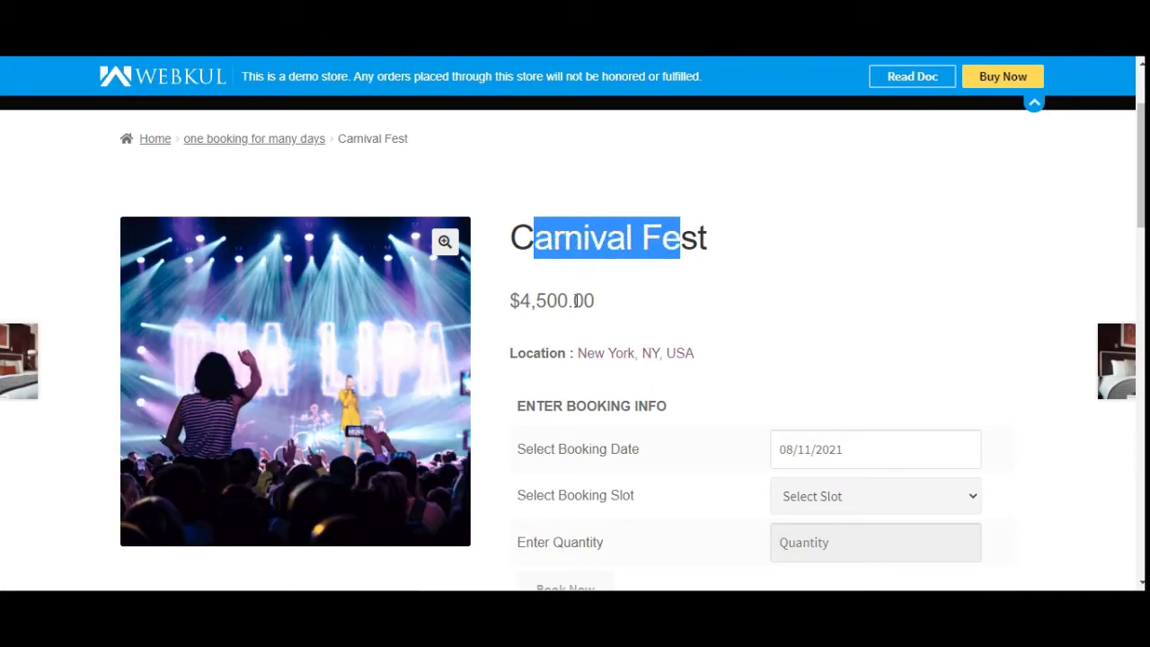
{"action": "left_click_drag", "start_coordinate": [519, 300], "coordinate": [585, 302]}
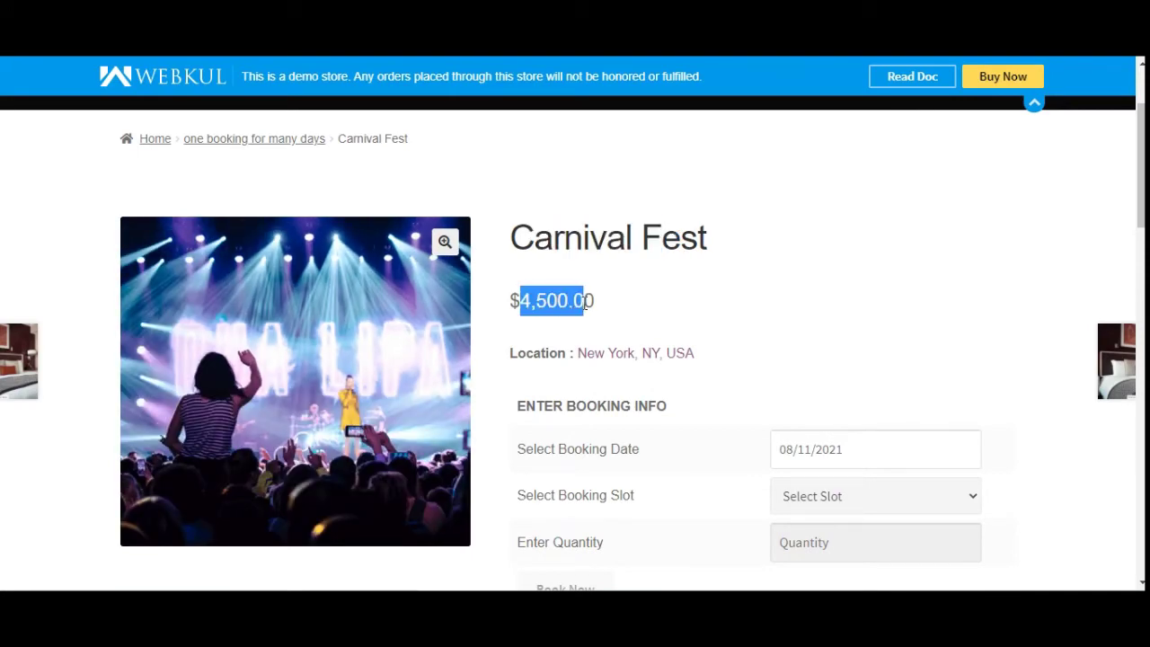
Show the Carnival Fest's booking location on the map and zoom in around its marker.
{"action": "left_click", "coordinate": [631, 357]}
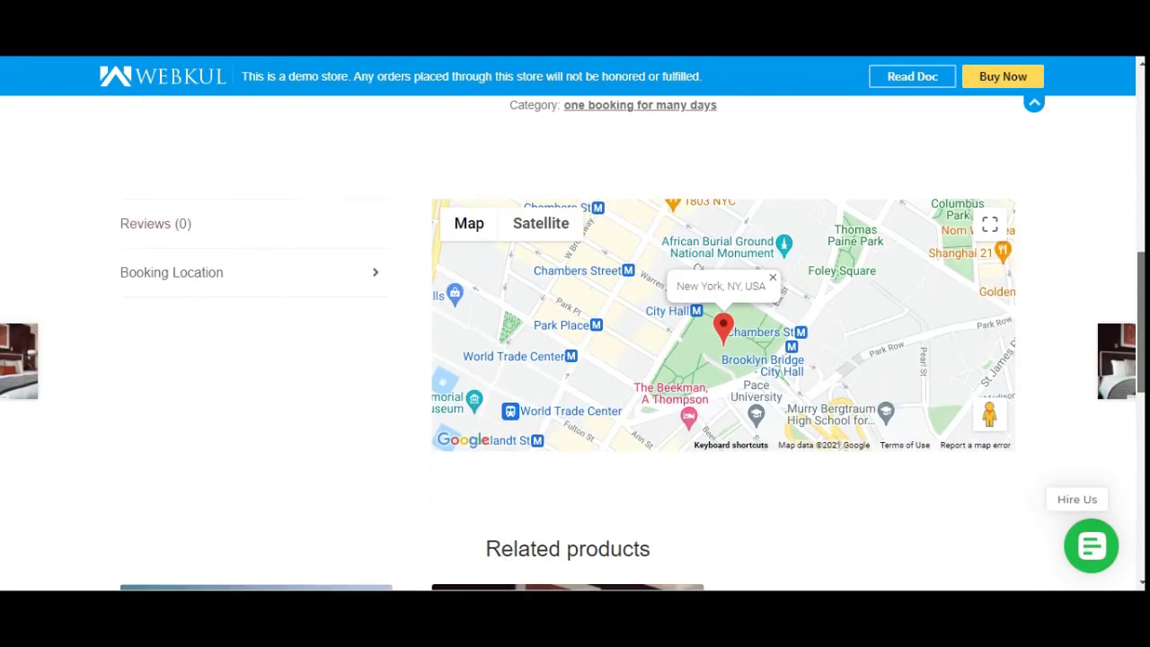
{"action": "double_click", "coordinate": [722, 348]}
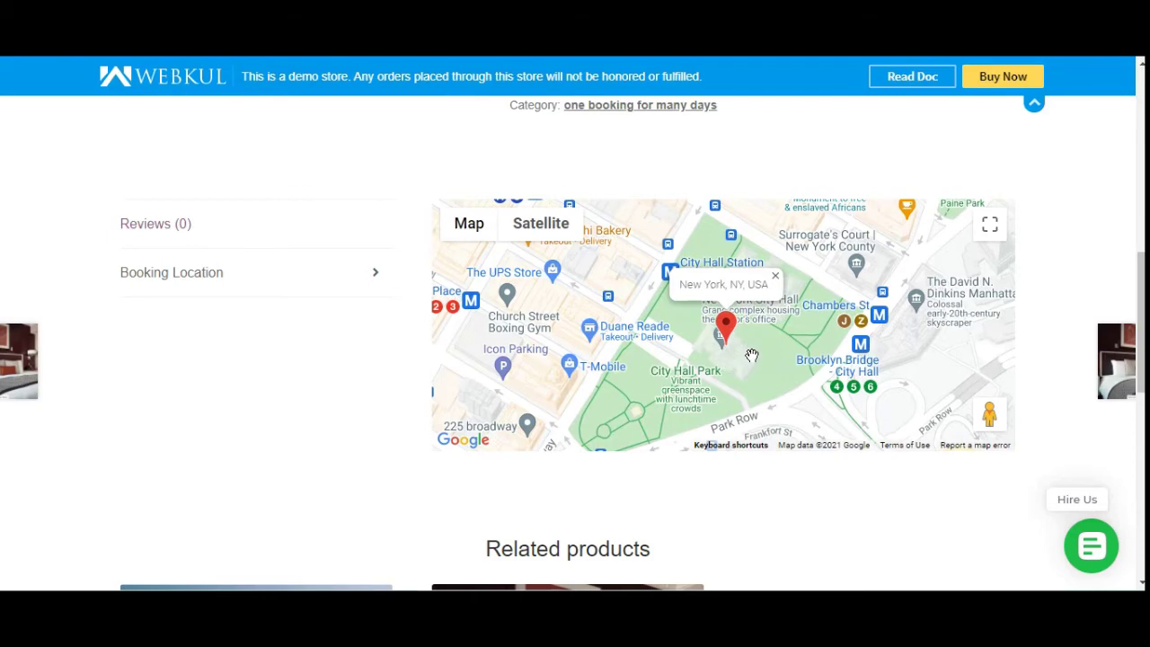
{"action": "double_click", "coordinate": [751, 356]}
{"action": "scroll", "coordinate": [720, 343], "scroll_direction": "up", "scroll_amount": 1}
{"action": "scroll", "coordinate": [803, 241], "scroll_direction": "up", "scroll_amount": 5}
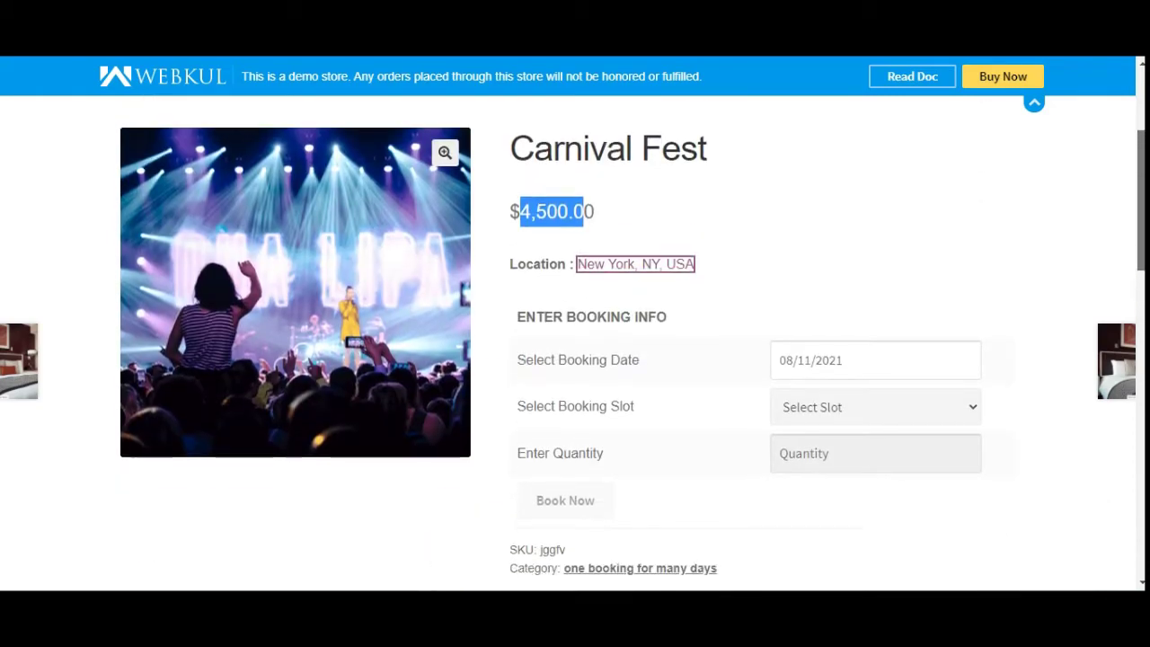
Review the Carnival Fest's price and location along with the date, slot and quantity fields of the booking info.
{"action": "left_click_drag", "start_coordinate": [545, 222], "coordinate": [658, 219]}
{"action": "left_click", "coordinate": [635, 285]}
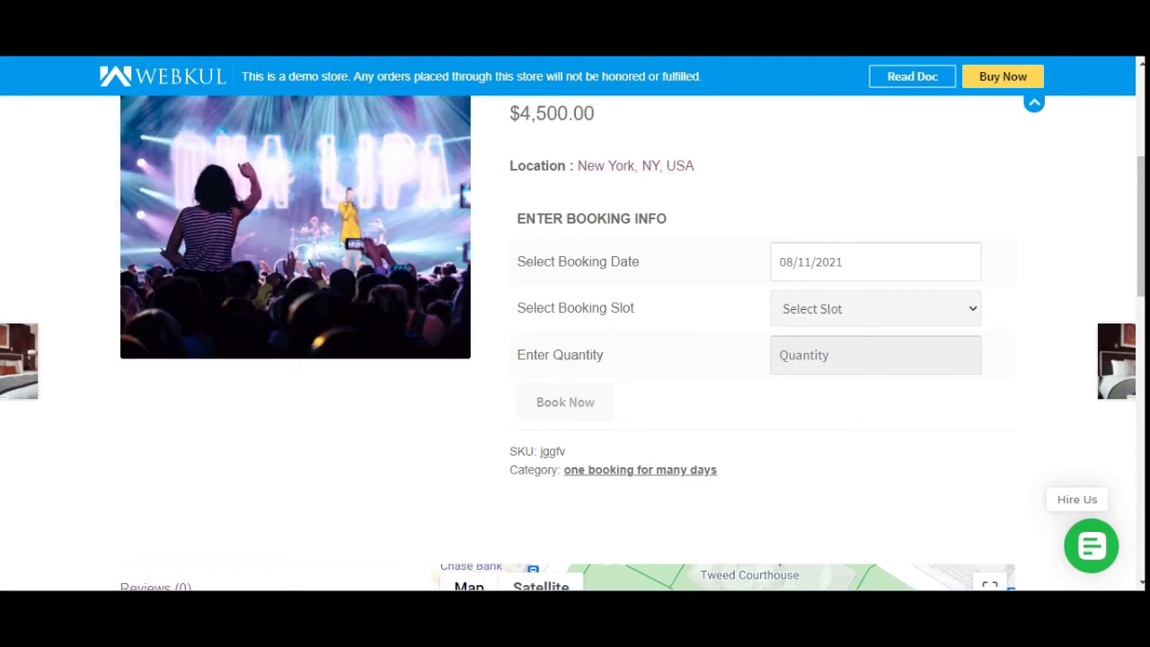
{"action": "left_click_drag", "start_coordinate": [536, 310], "coordinate": [623, 311]}
{"action": "left_click_drag", "start_coordinate": [533, 362], "coordinate": [596, 361]}
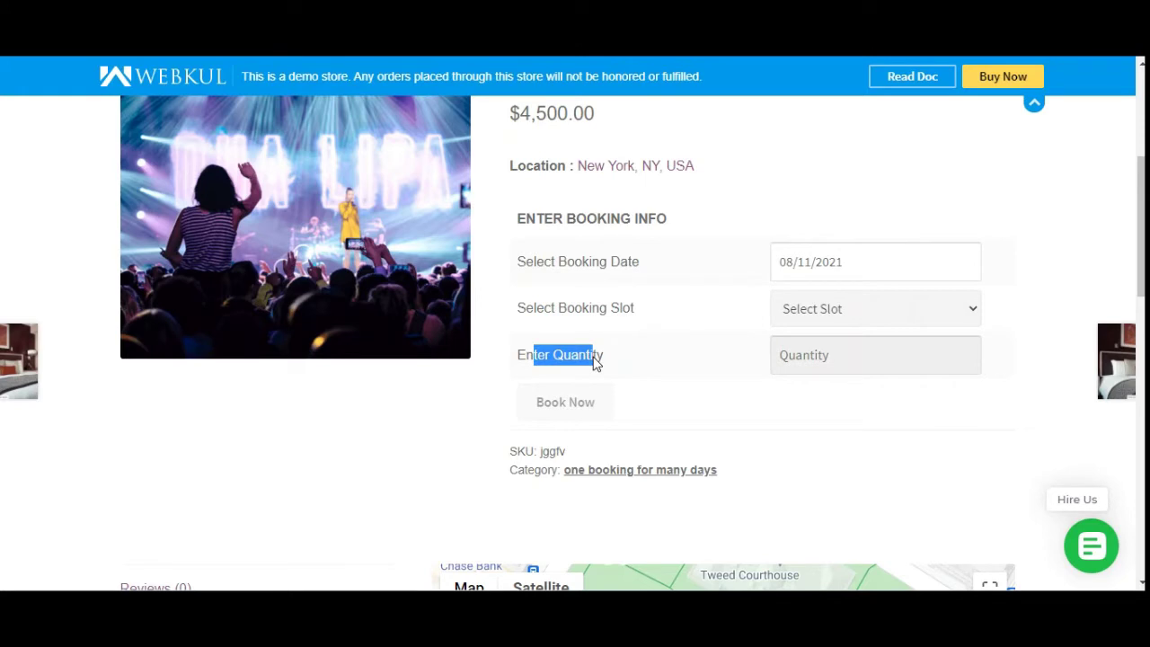
{"action": "left_click", "coordinate": [622, 371]}
Set the Carnival Fest booking date to 08/12/2021 and the slot to 12-8-2021 12:00 pm - 13-8-2021 10:00 pm.
{"action": "left_click", "coordinate": [899, 272]}
{"action": "left_click", "coordinate": [940, 391]}
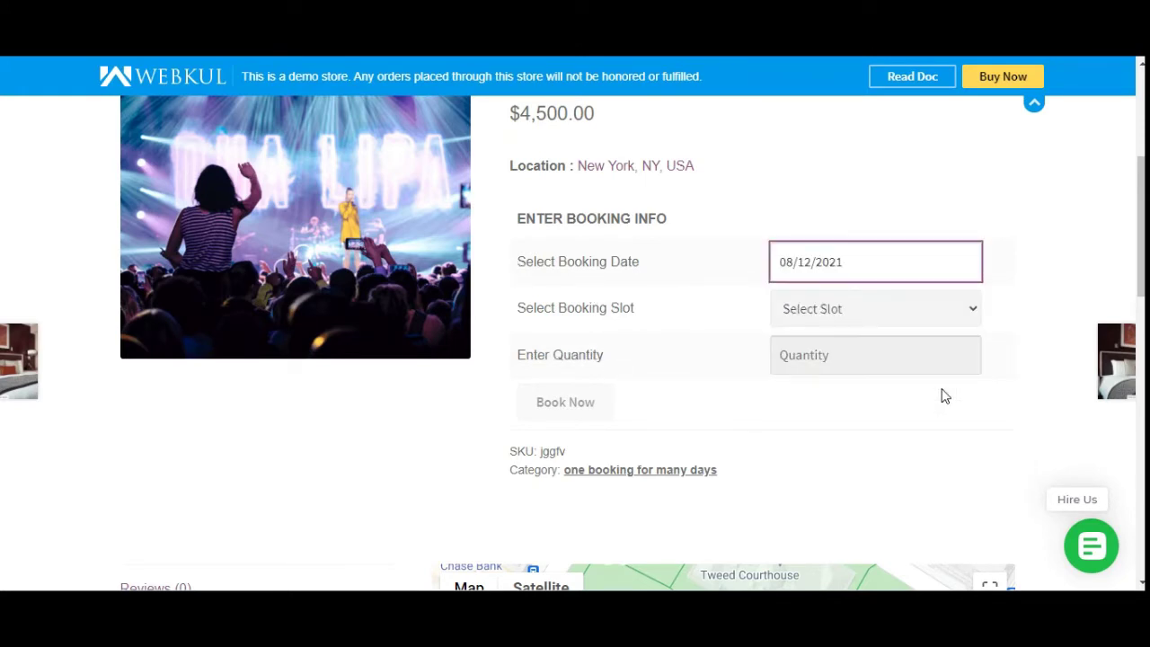
{"action": "left_click", "coordinate": [836, 311]}
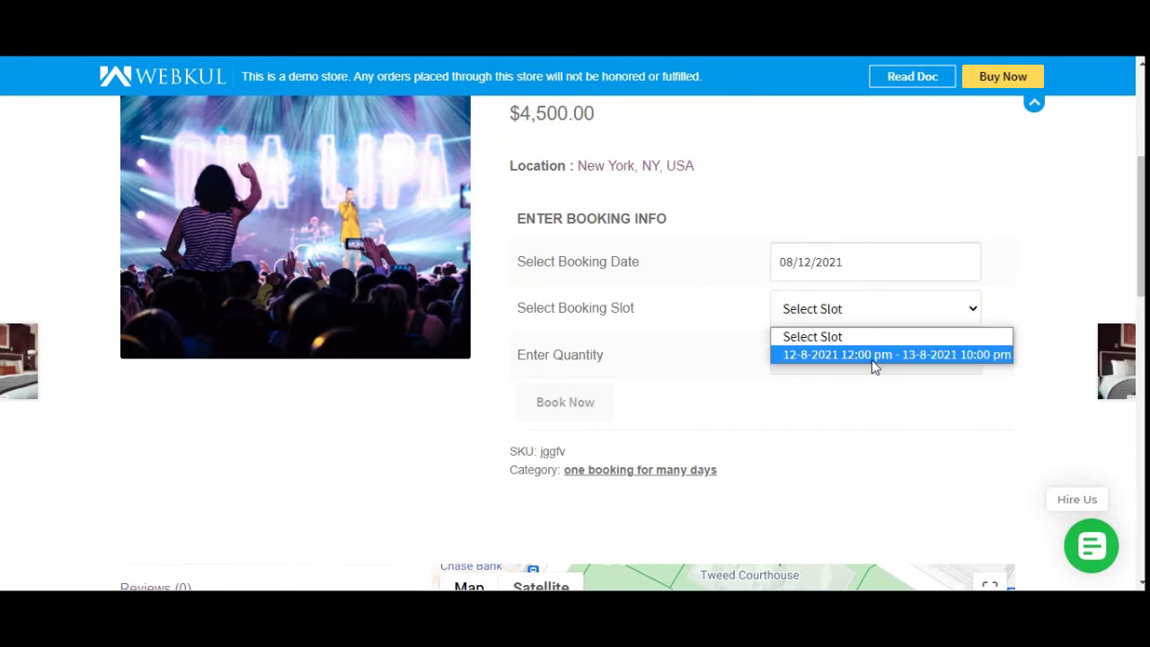
{"action": "left_click", "coordinate": [829, 354]}
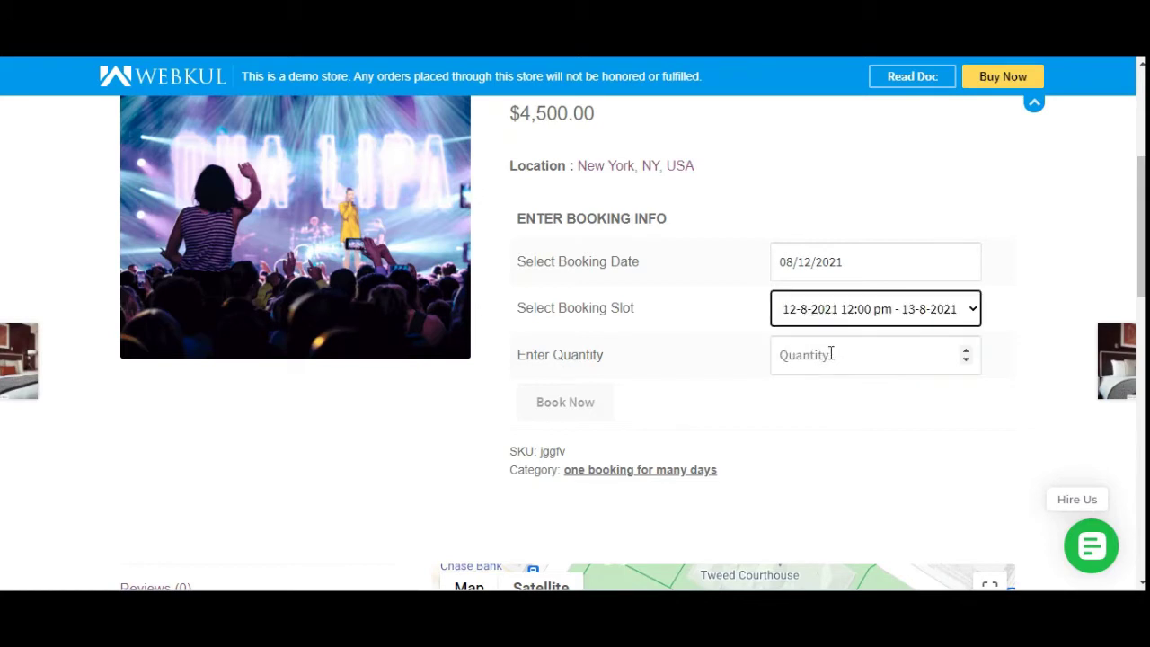
Set the booking quantity to 2 and book the Carnival Fest.
{"action": "left_click", "coordinate": [975, 352]}
{"action": "left_click", "coordinate": [966, 351]}
{"action": "left_click", "coordinate": [966, 350]}
{"action": "left_click", "coordinate": [564, 410]}
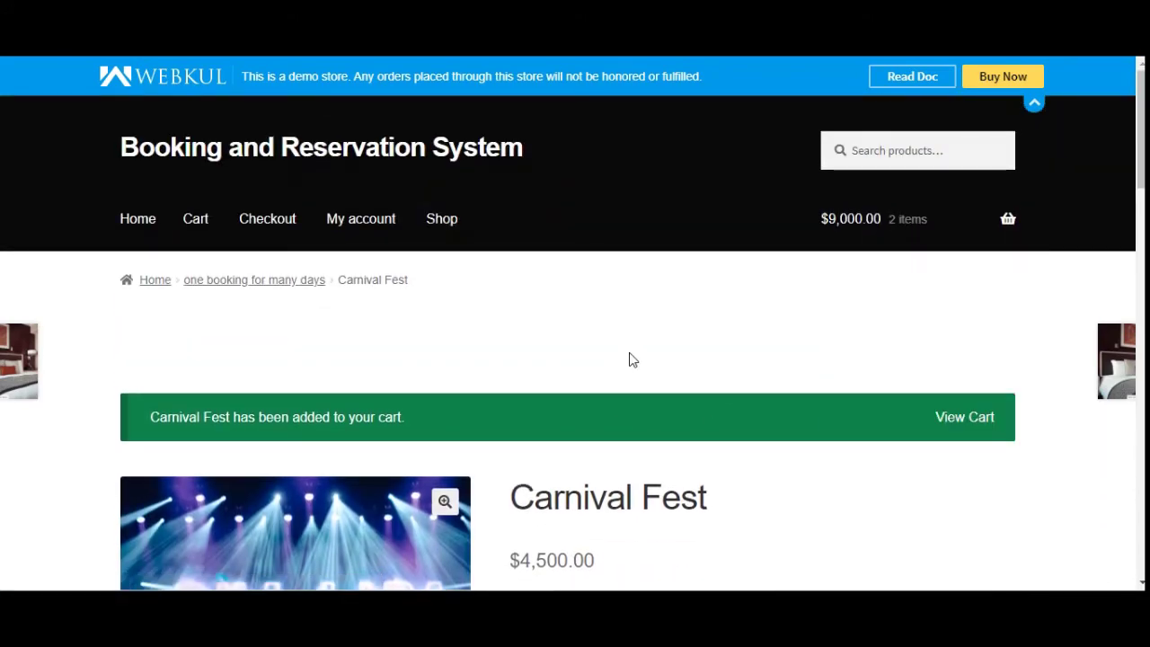
Look over the product page and the Carnival Fest entry in the cart summary, and proceed to checkout.
{"action": "scroll", "coordinate": [629, 360], "scroll_direction": "down", "scroll_amount": 2}
{"action": "scroll", "coordinate": [629, 359], "scroll_direction": "down", "scroll_amount": 1}
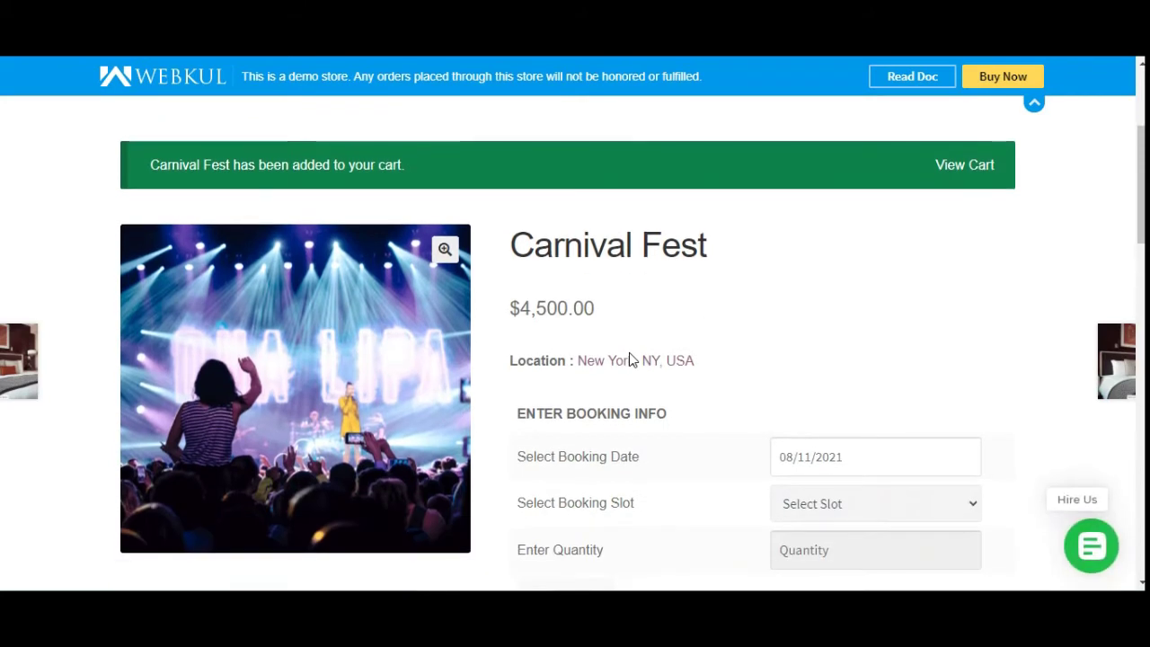
{"action": "scroll", "coordinate": [629, 359], "scroll_direction": "down", "scroll_amount": 1}
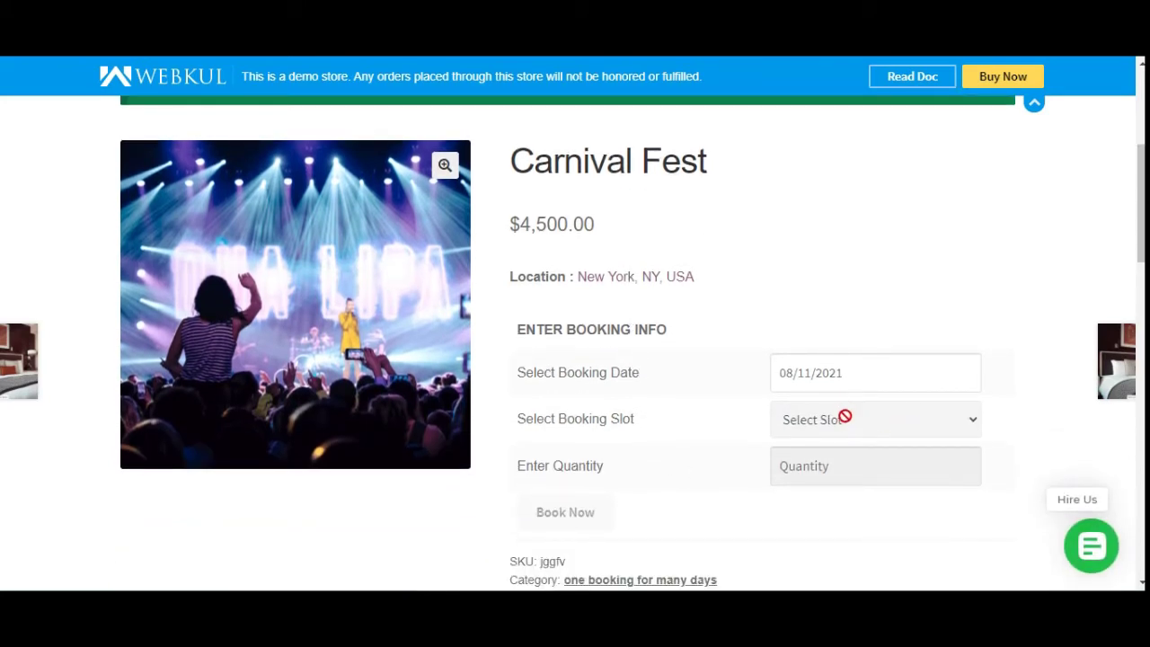
{"action": "scroll", "coordinate": [739, 416], "scroll_direction": "up", "scroll_amount": 3}
{"action": "mouse_move", "coordinate": [948, 325]}
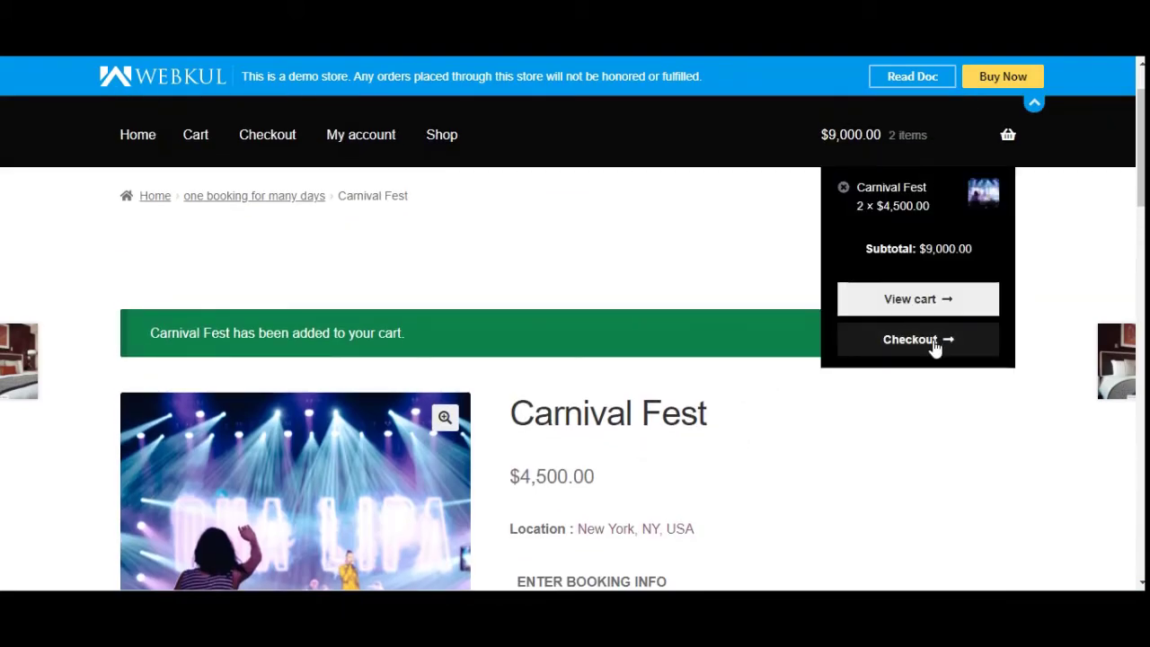
{"action": "left_click", "coordinate": [918, 346]}
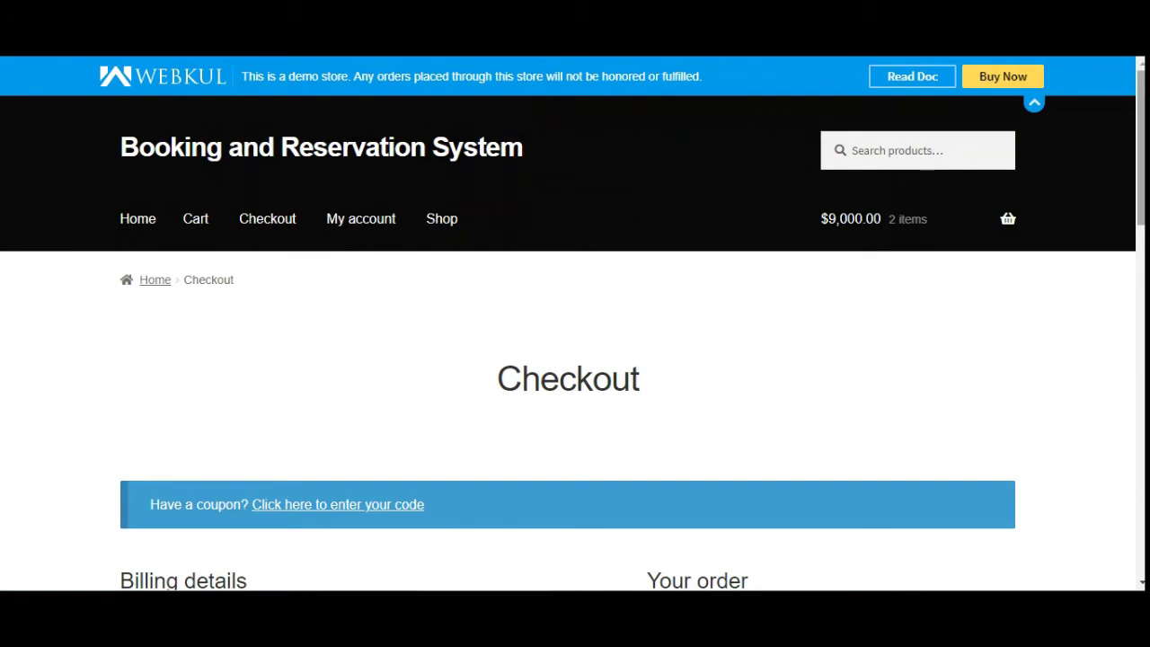
Check the Carnival Fest's subtotal and booking start and end times in the order summary, and place the order with direct bank transfer.
{"action": "scroll", "coordinate": [916, 346], "scroll_direction": "down", "scroll_amount": 1}
{"action": "scroll", "coordinate": [985, 321], "scroll_direction": "down", "scroll_amount": 5}
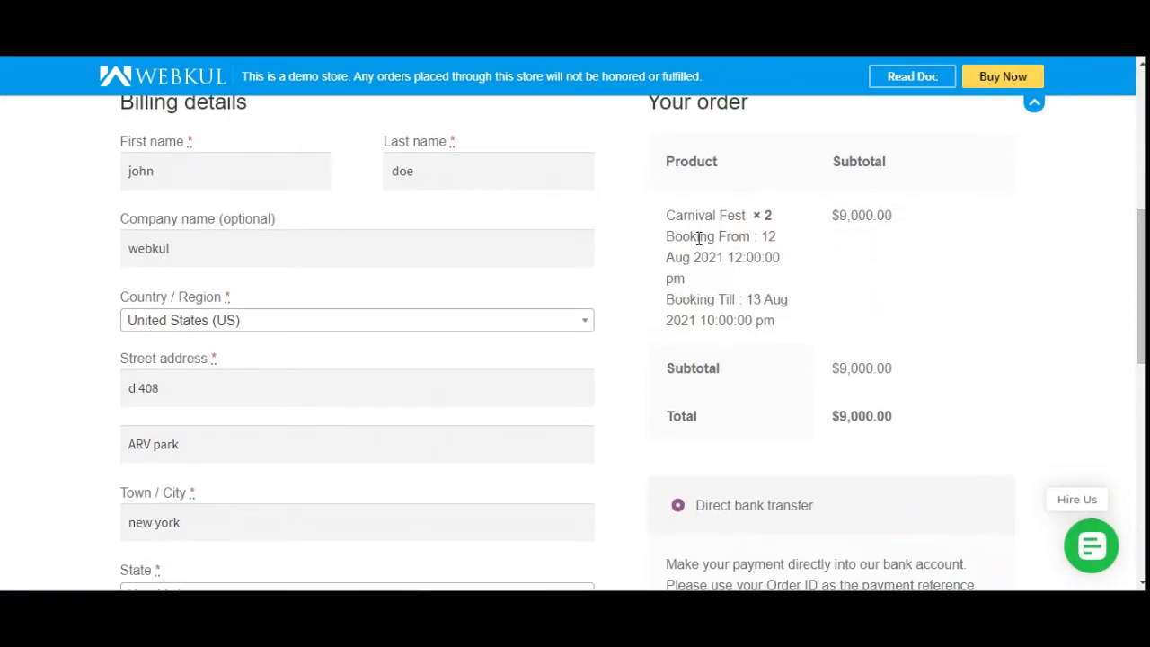
{"action": "left_click_drag", "start_coordinate": [666, 216], "coordinate": [743, 214]}
{"action": "left_click_drag", "start_coordinate": [833, 215], "coordinate": [899, 222]}
{"action": "left_click_drag", "start_coordinate": [666, 236], "coordinate": [780, 272]}
{"action": "left_click_drag", "start_coordinate": [670, 300], "coordinate": [789, 328]}
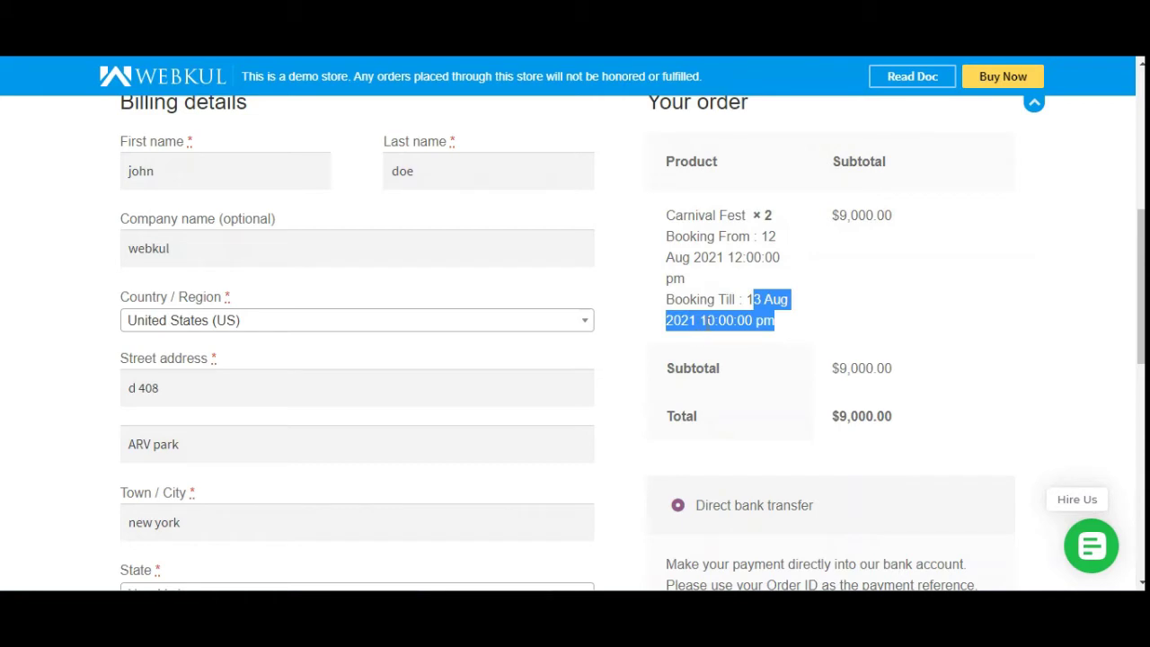
{"action": "scroll", "coordinate": [850, 410], "scroll_direction": "down", "scroll_amount": 3}
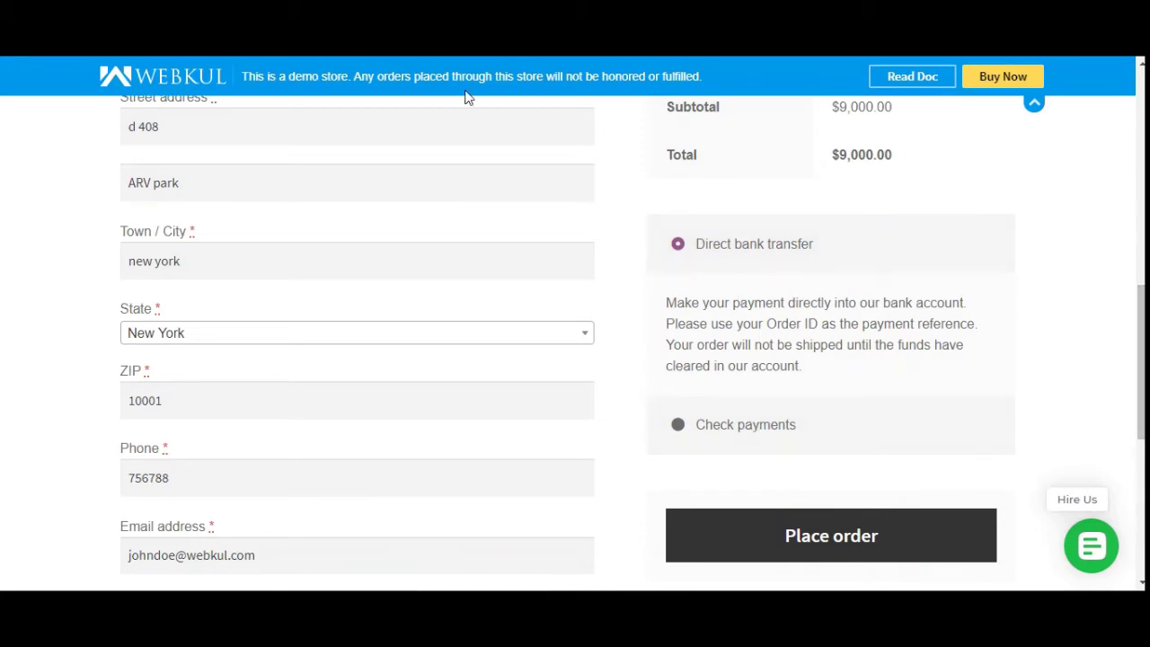
{"action": "left_click", "coordinate": [831, 537]}
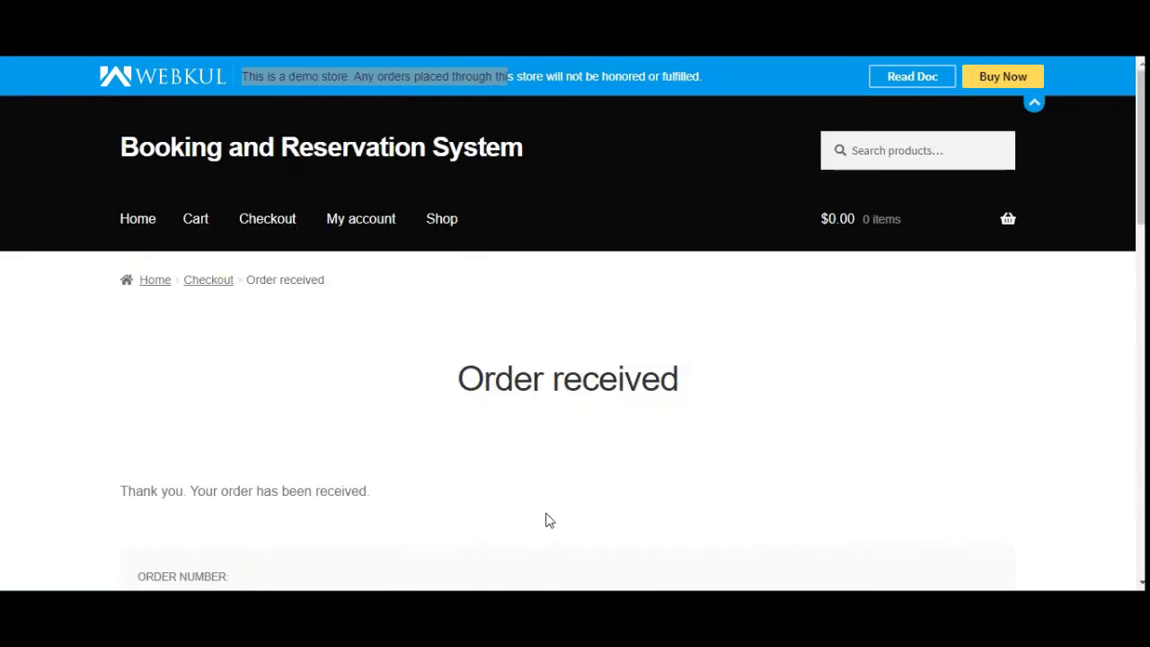
Review the received Carnival Fest order's details, checking its quantity, total, and booking start and end times.
{"action": "scroll", "coordinate": [544, 476], "scroll_direction": "down", "scroll_amount": 4}
{"action": "scroll", "coordinate": [543, 457], "scroll_direction": "down", "scroll_amount": 5}
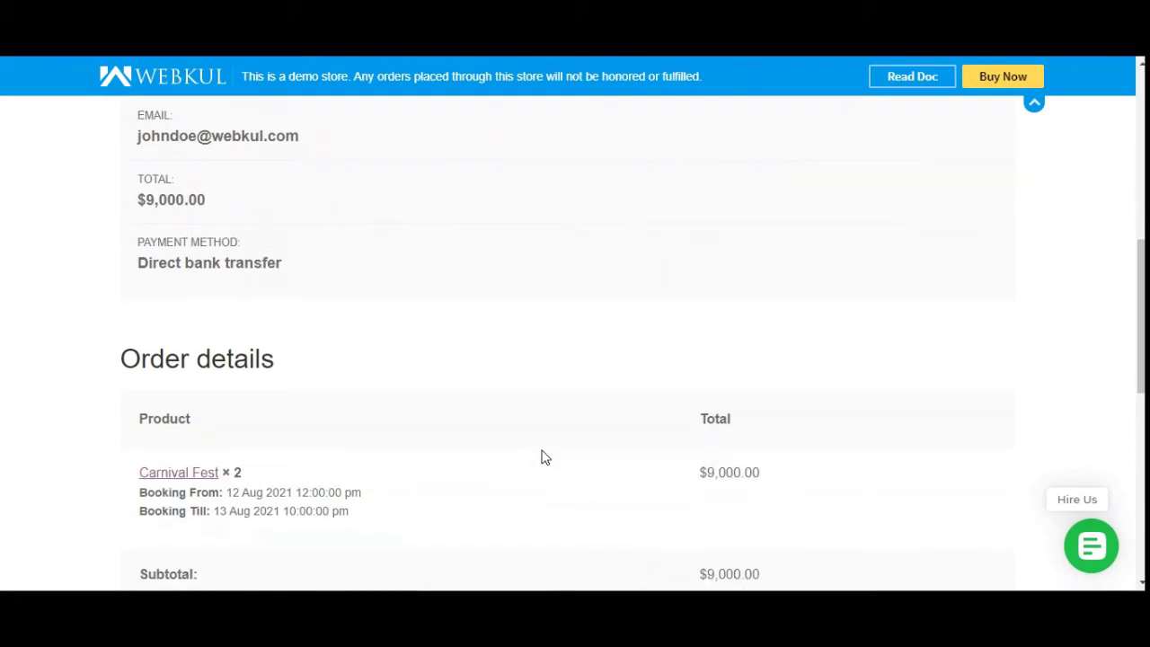
{"action": "left_click_drag", "start_coordinate": [126, 310], "coordinate": [252, 310]}
{"action": "left_click_drag", "start_coordinate": [700, 305], "coordinate": [759, 304]}
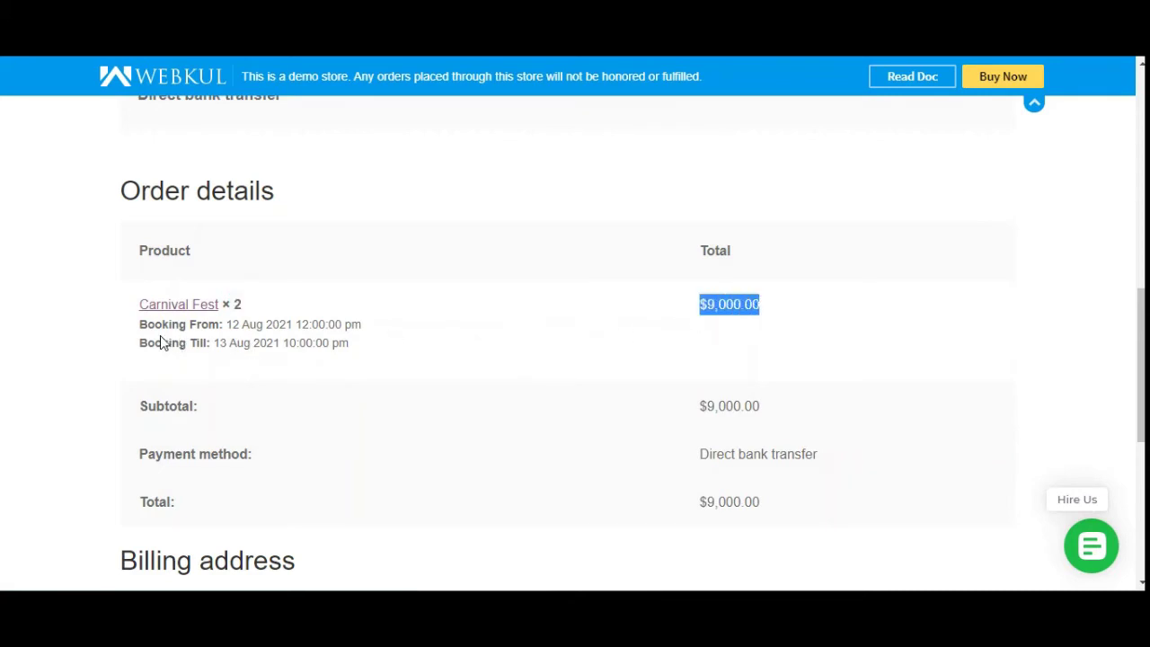
{"action": "left_click_drag", "start_coordinate": [157, 330], "coordinate": [206, 343]}
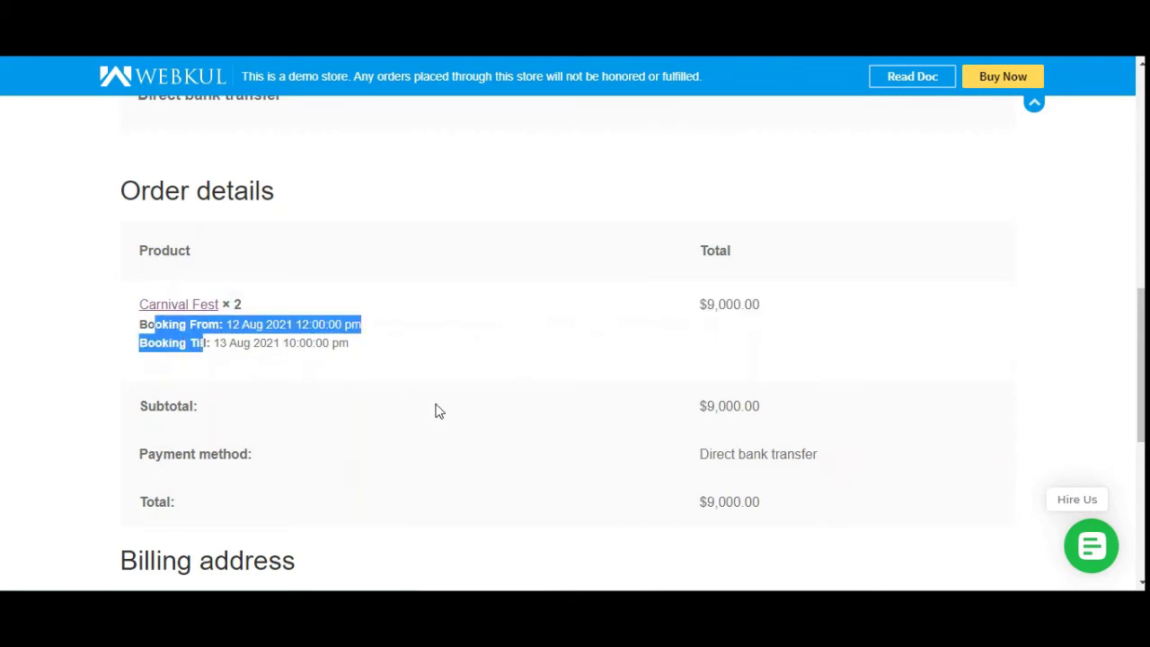
{"action": "left_click_drag", "start_coordinate": [1141, 364], "coordinate": [1141, 220]}
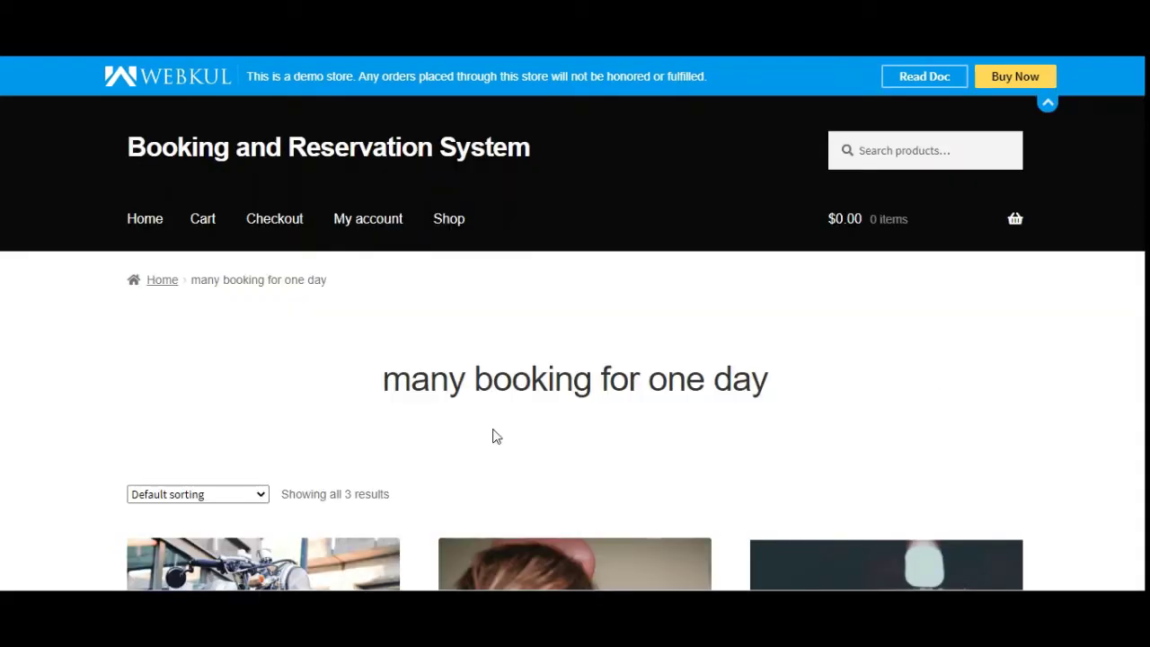
Look over the products in the "many booking for one day" and "one booking for many days" categories.
{"action": "scroll", "coordinate": [504, 436], "scroll_direction": "down", "scroll_amount": 3}
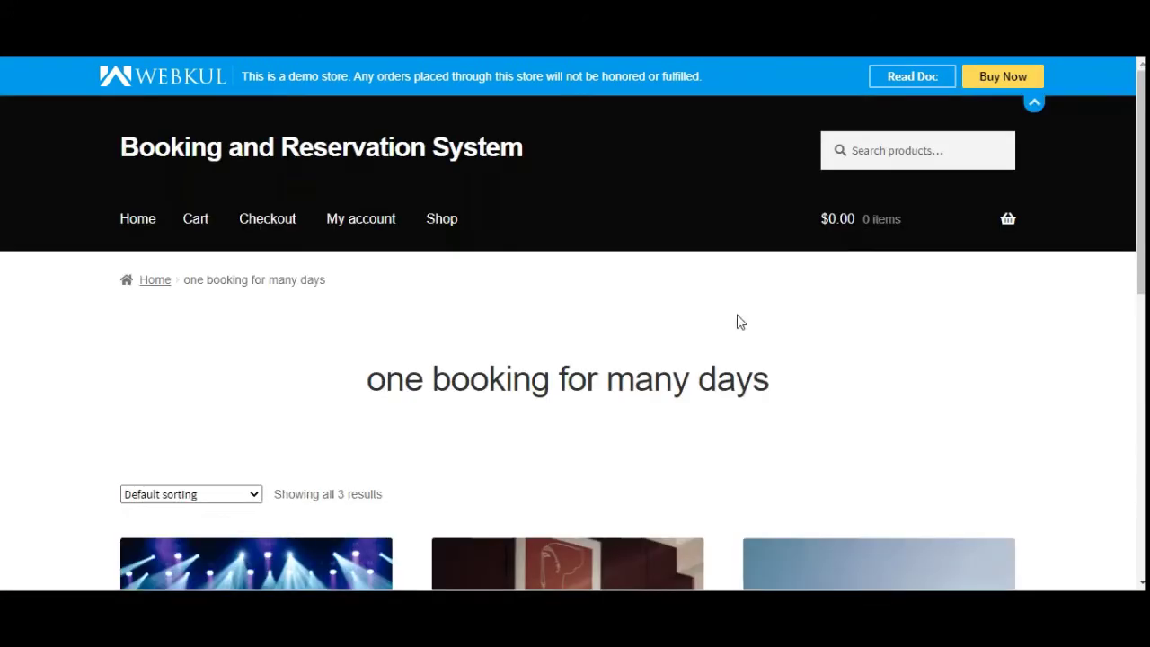
{"action": "scroll", "coordinate": [737, 321], "scroll_direction": "down", "scroll_amount": 3}
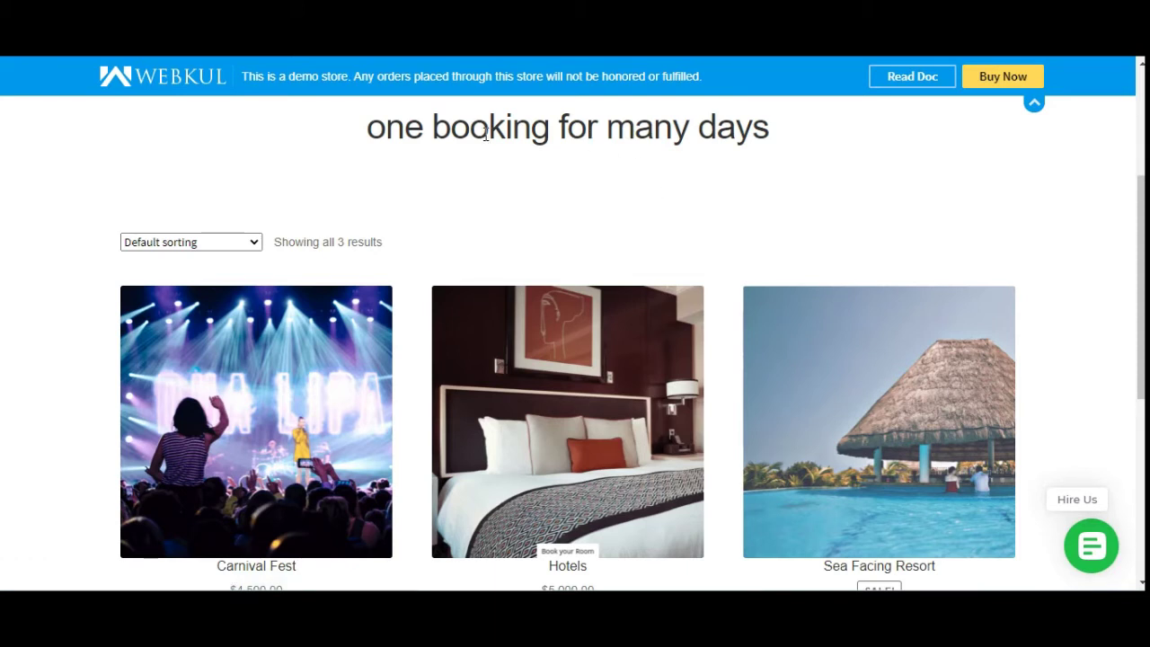
{"action": "left_click_drag", "start_coordinate": [440, 128], "coordinate": [726, 128]}
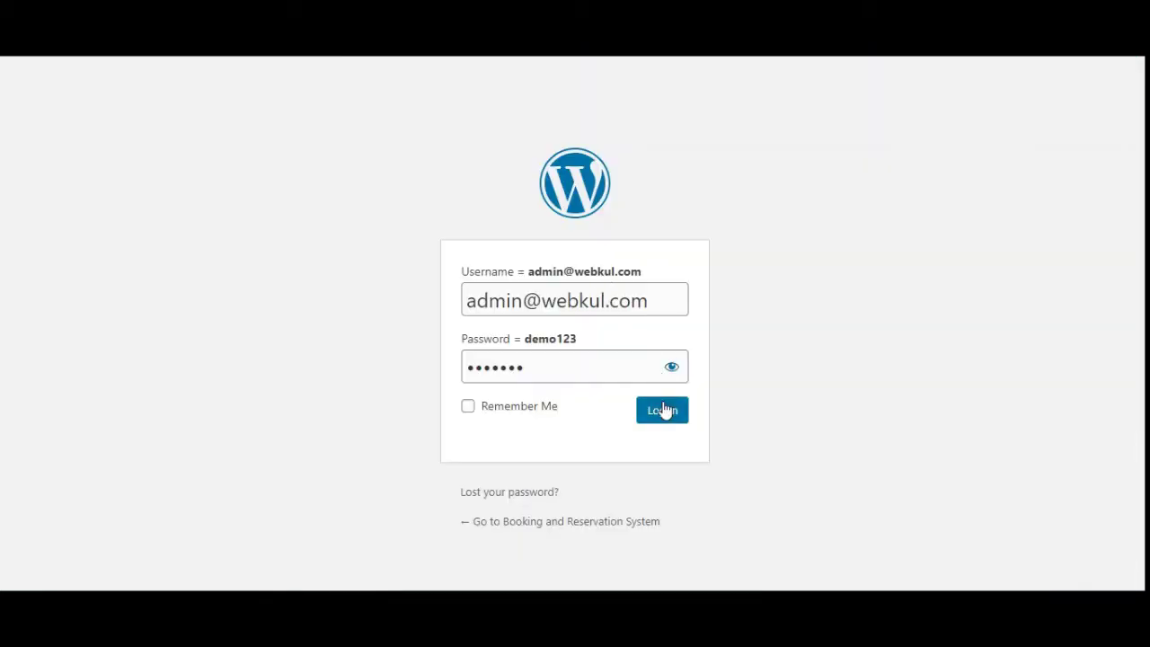
Log in to the WordPress admin and compare the booking types of Bike Ride Booking and Hotels in the bookable products list.
{"action": "left_click", "coordinate": [662, 409]}
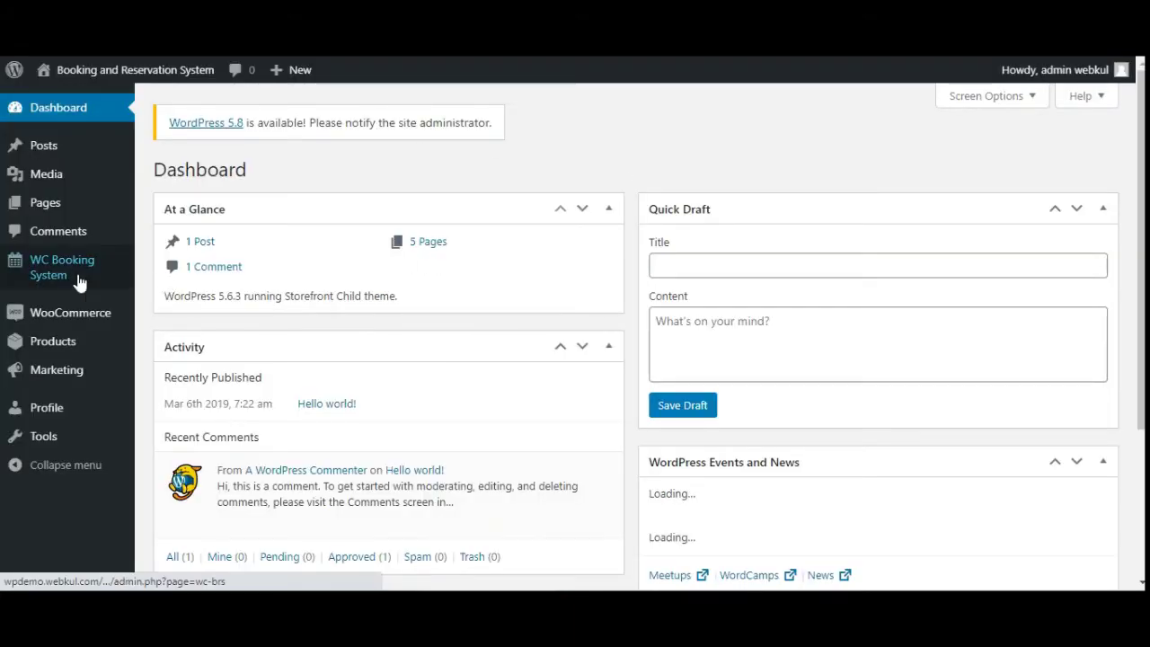
{"action": "mouse_move", "coordinate": [71, 278]}
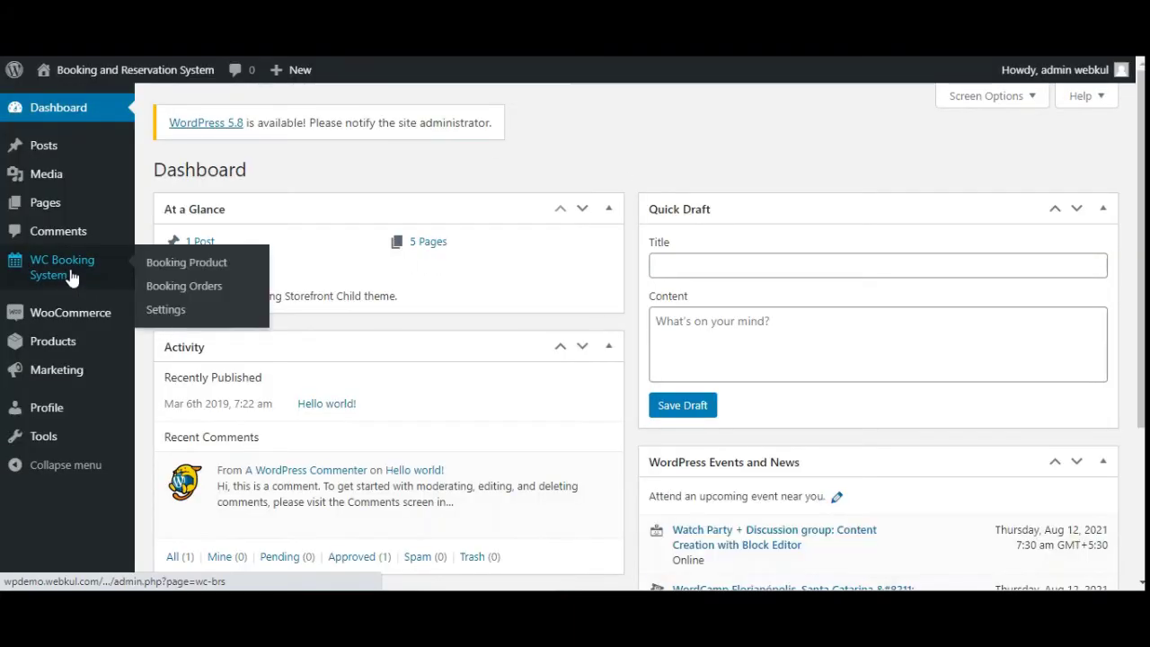
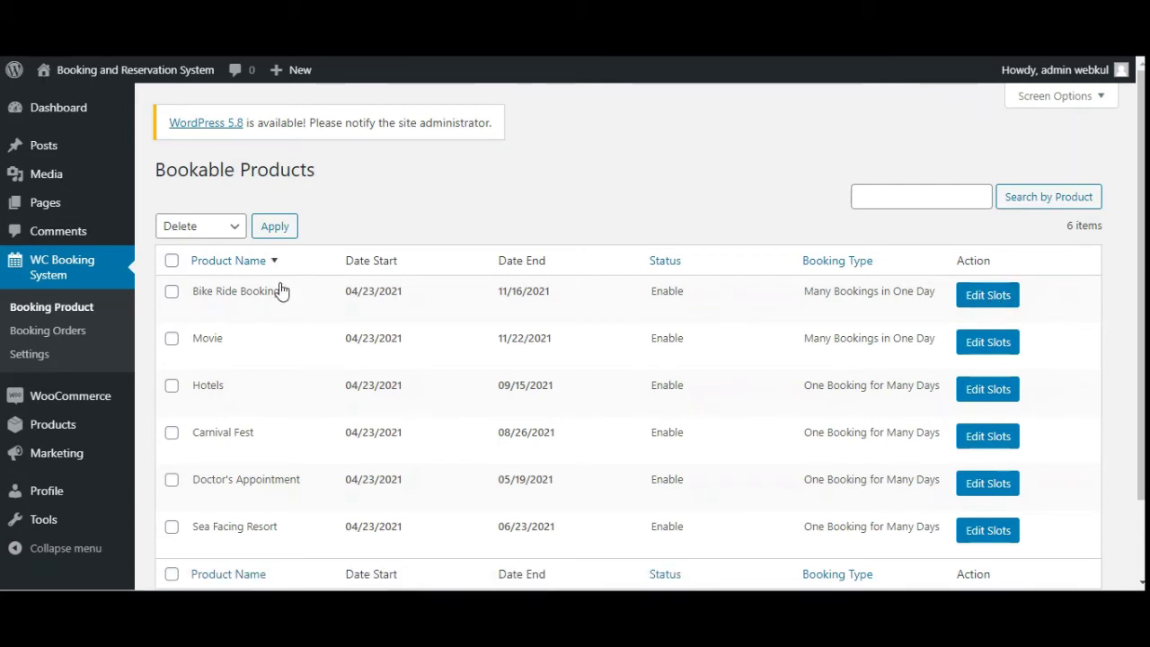
{"action": "mouse_move", "coordinate": [254, 297]}
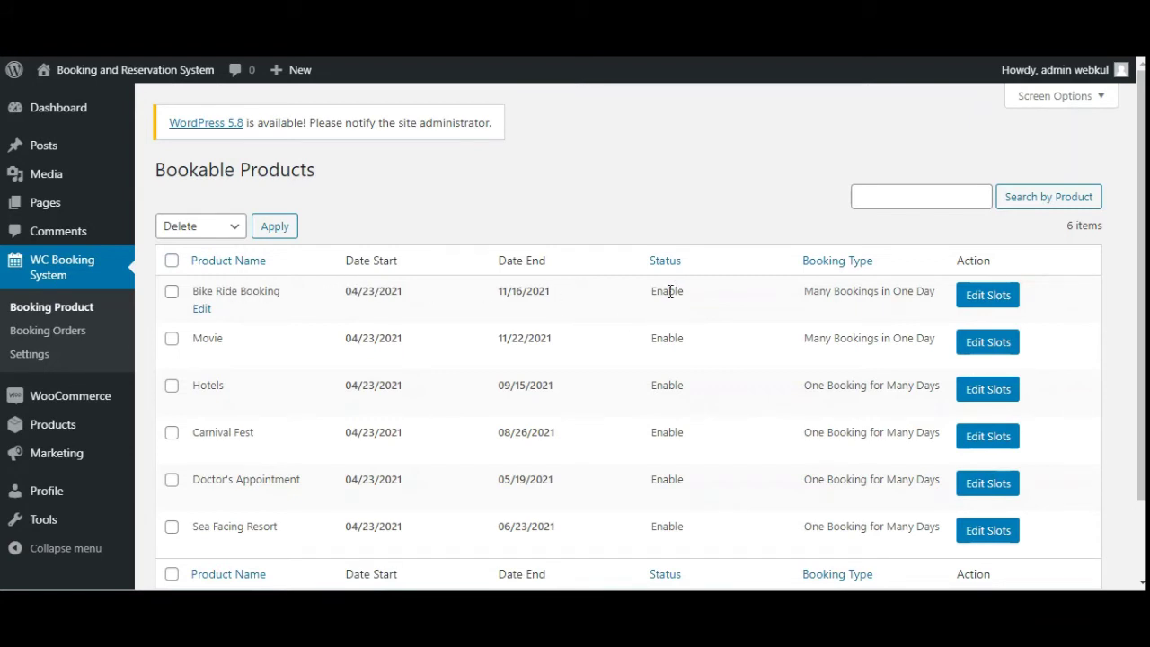
{"action": "left_click_drag", "start_coordinate": [812, 292], "coordinate": [916, 292]}
{"action": "left_click_drag", "start_coordinate": [812, 387], "coordinate": [928, 390]}
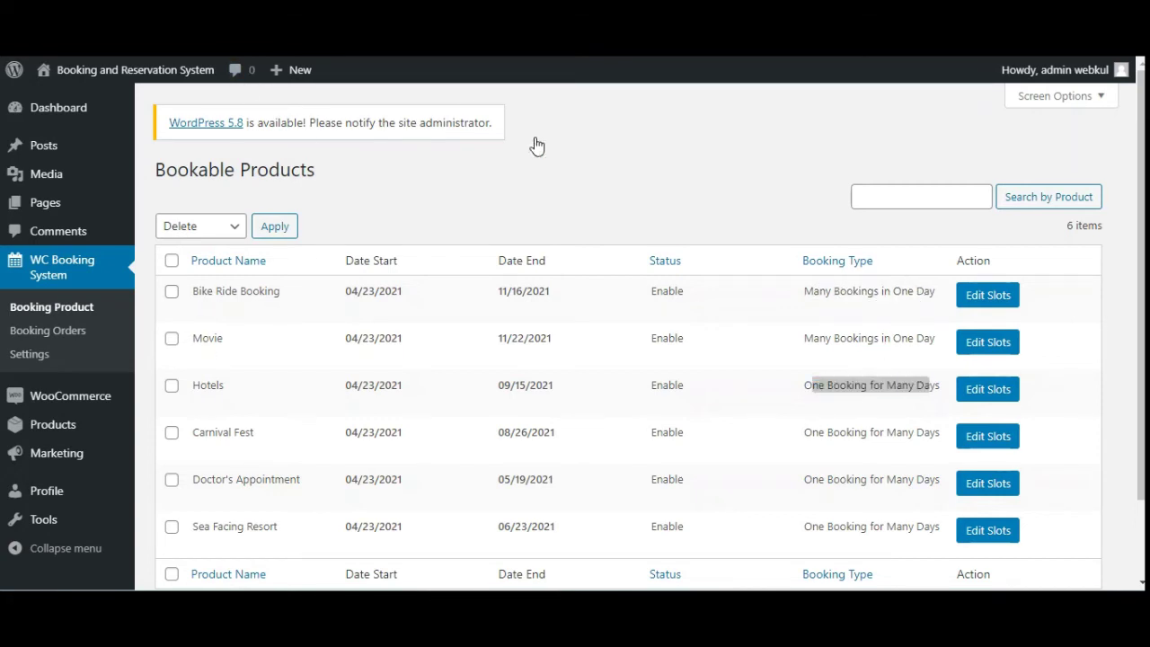
Open the slots of Bike Ride Booking and view the status options for Monday's 12:00 to 13:15 slot.
{"action": "left_click", "coordinate": [987, 305]}
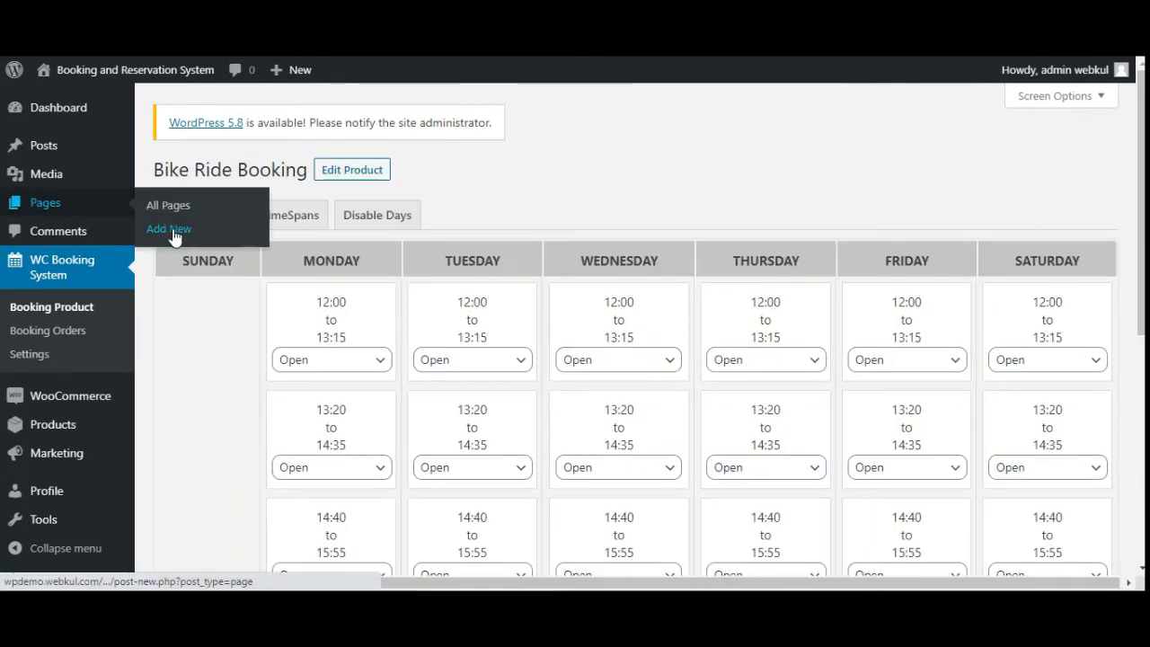
{"action": "left_click", "coordinate": [350, 361]}
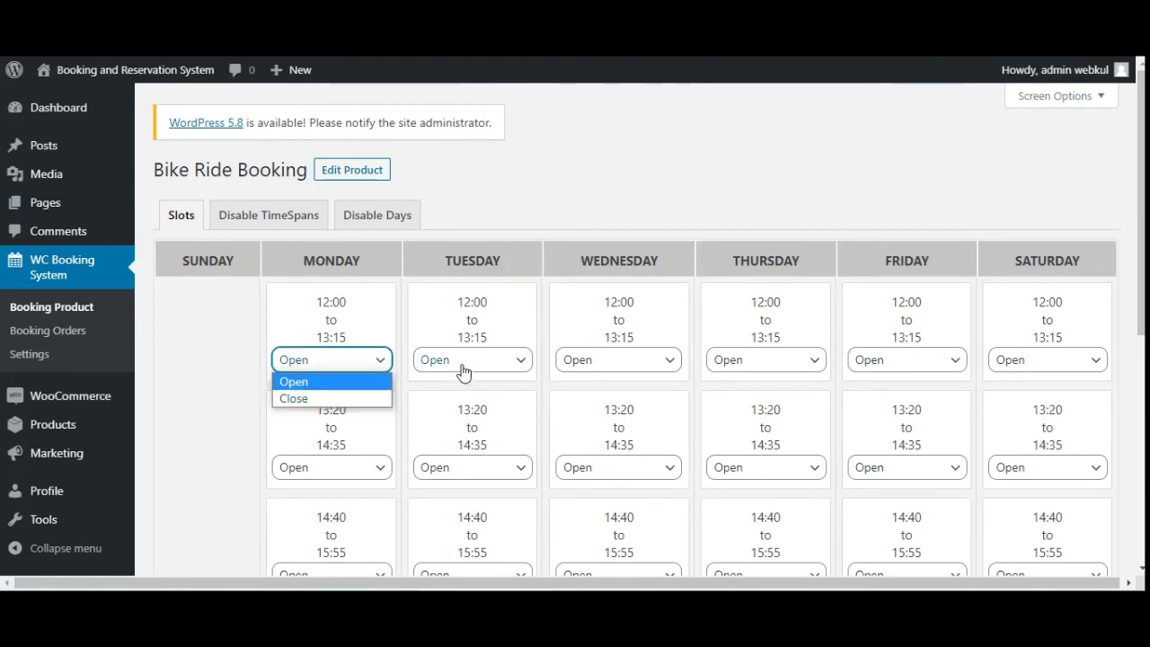
Examine the date, closing start time and closing end time fields for disabling time spans of Bike Ride Booking.
{"action": "left_click", "coordinate": [286, 216]}
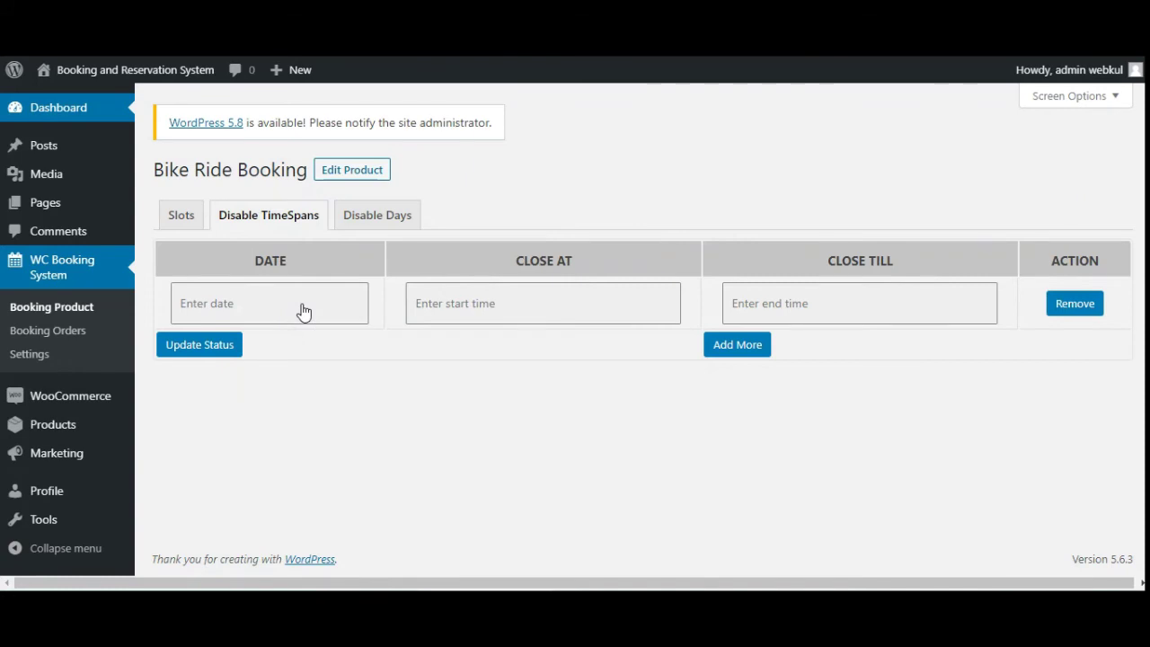
{"action": "left_click", "coordinate": [304, 312]}
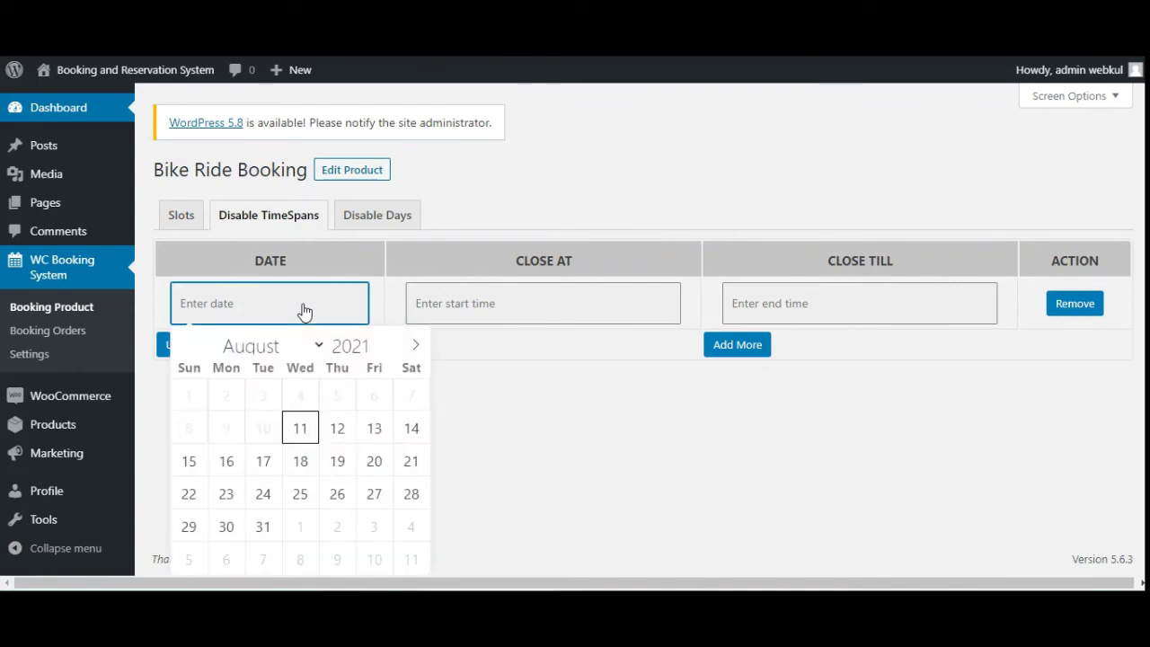
{"action": "left_click", "coordinate": [512, 310]}
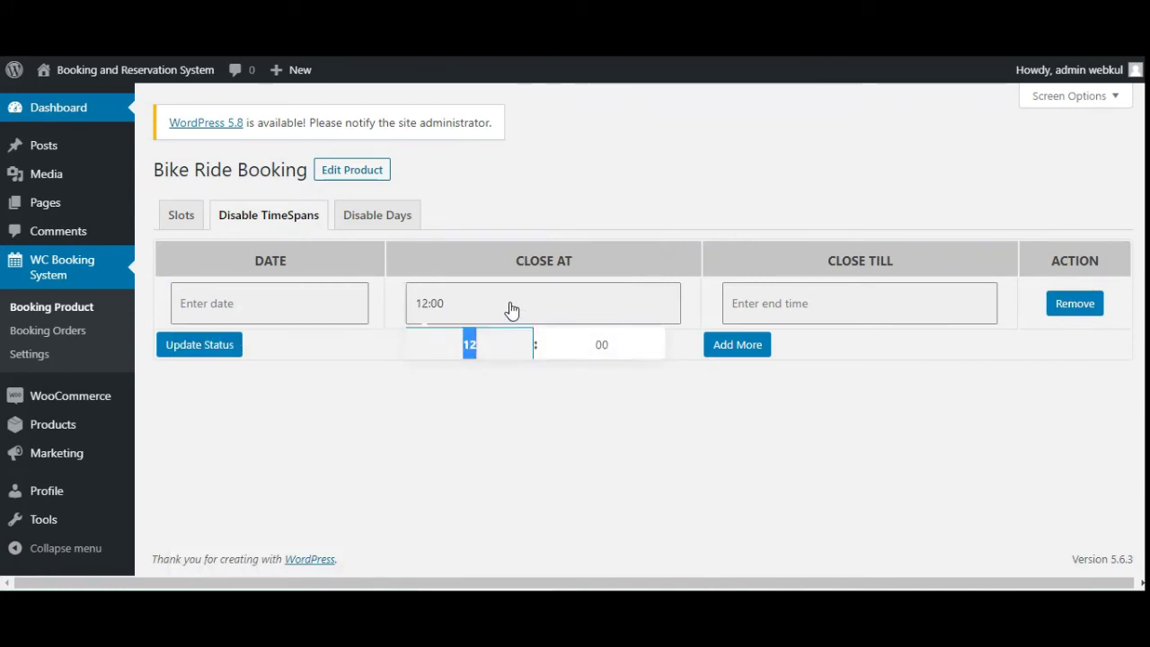
{"action": "left_click", "coordinate": [824, 313]}
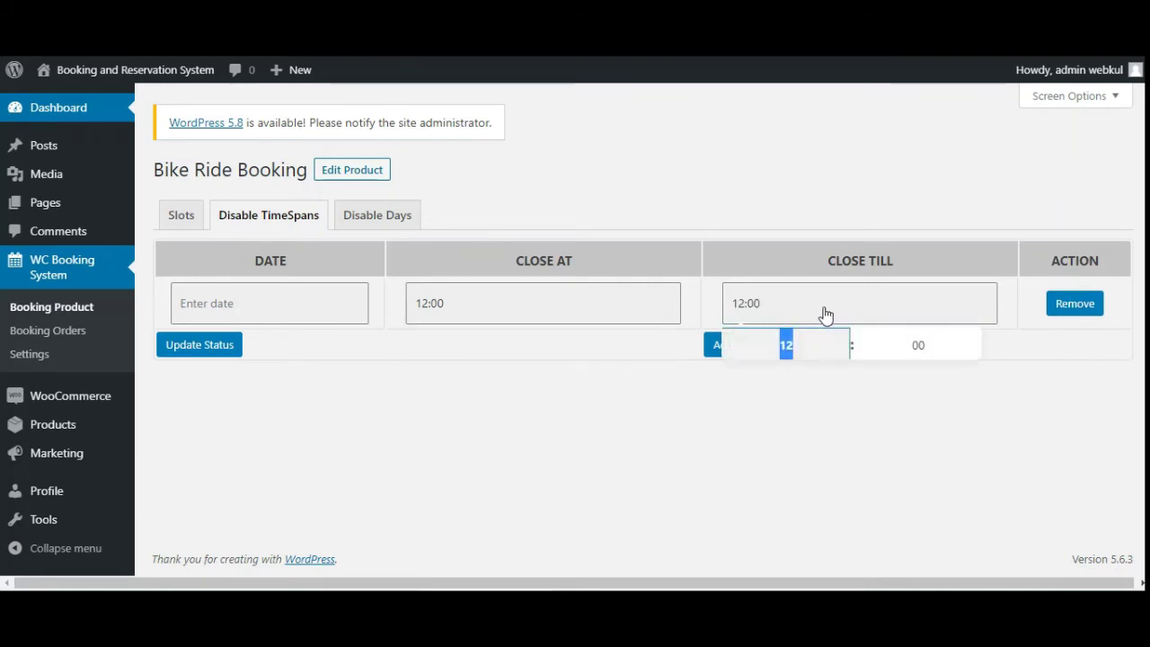
{"action": "left_click", "coordinate": [531, 434]}
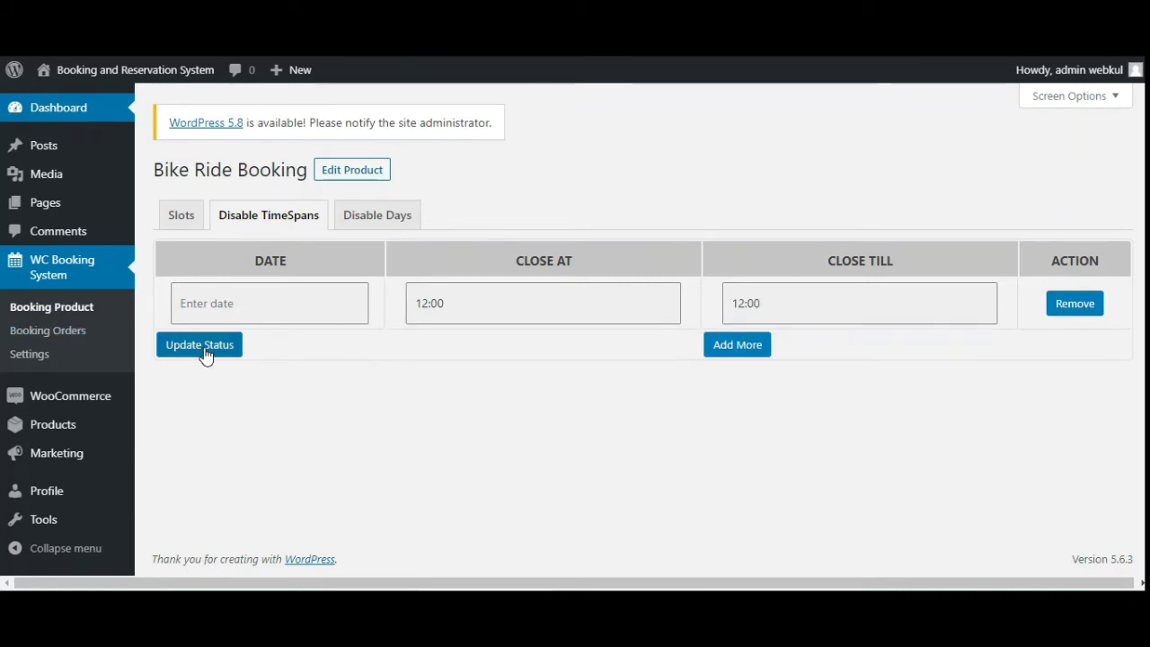
Examine the start and close date fields for disabling whole days of Bike Ride Booking.
{"action": "left_click", "coordinate": [369, 221]}
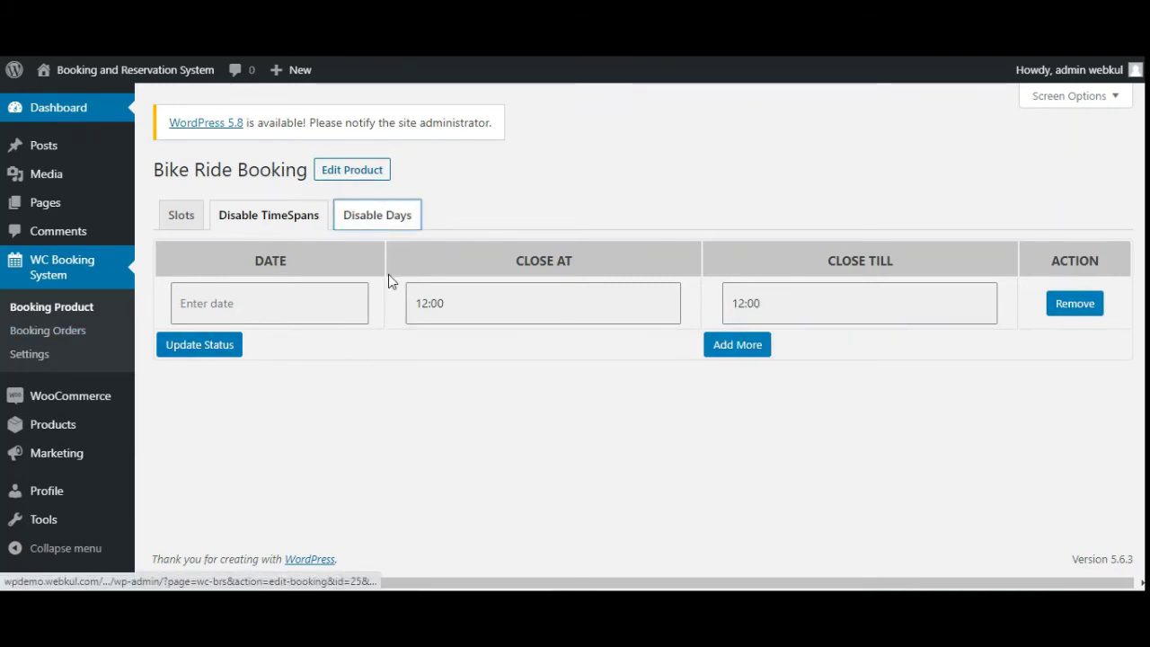
{"action": "left_click", "coordinate": [375, 223]}
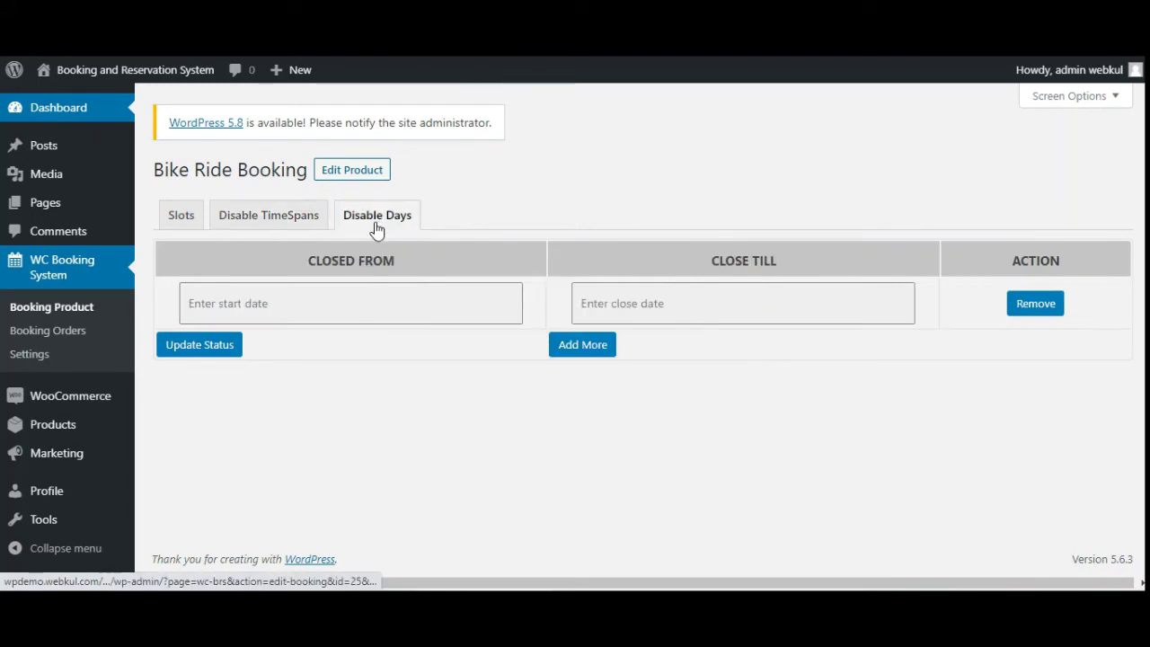
{"action": "left_click", "coordinate": [335, 311]}
{"action": "left_click", "coordinate": [760, 301]}
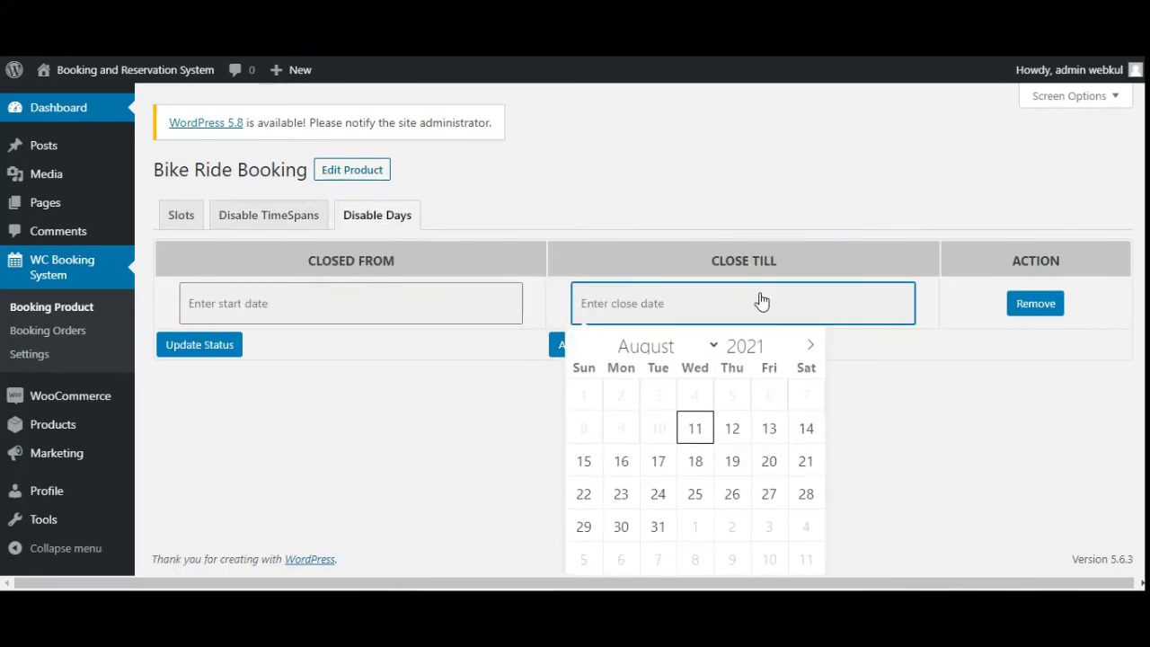
{"action": "left_click", "coordinate": [475, 430]}
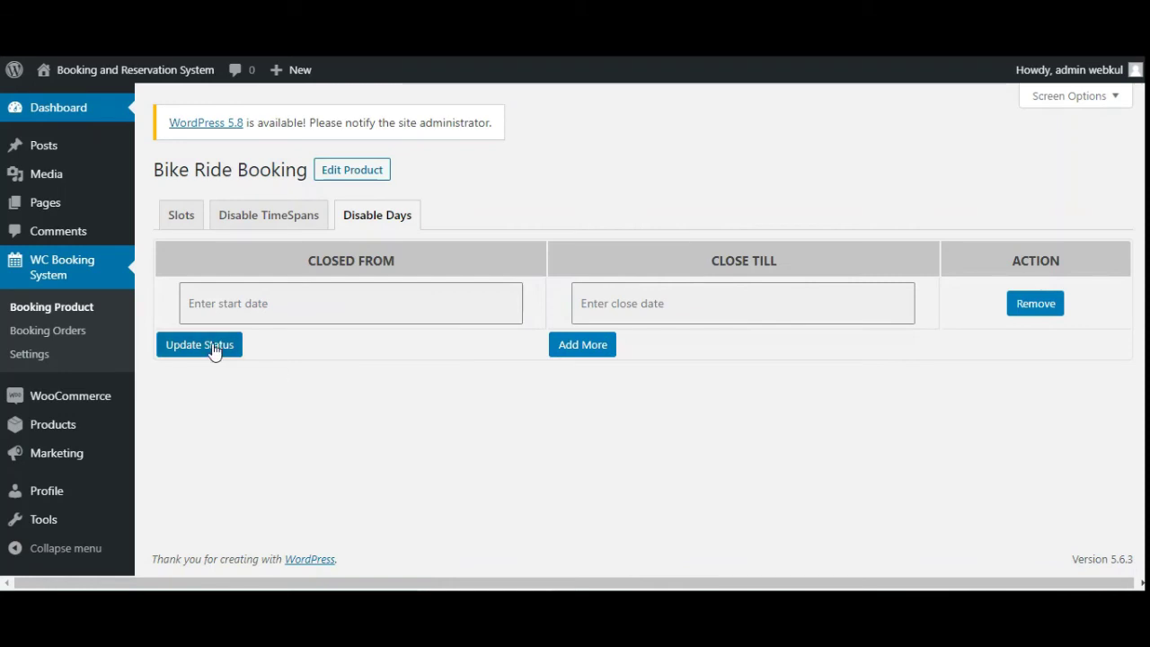
Open the booking orders, view the bookings of Bike Ride Booking, and return to the booking orders list.
{"action": "left_click", "coordinate": [90, 332]}
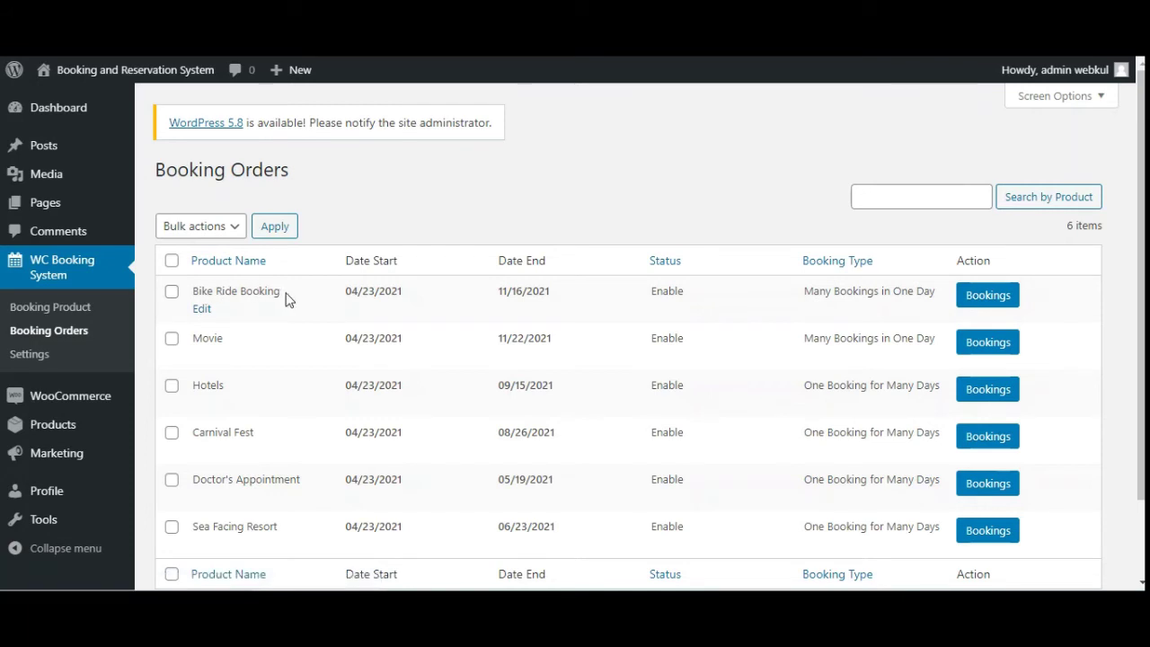
{"action": "left_click", "coordinate": [985, 300]}
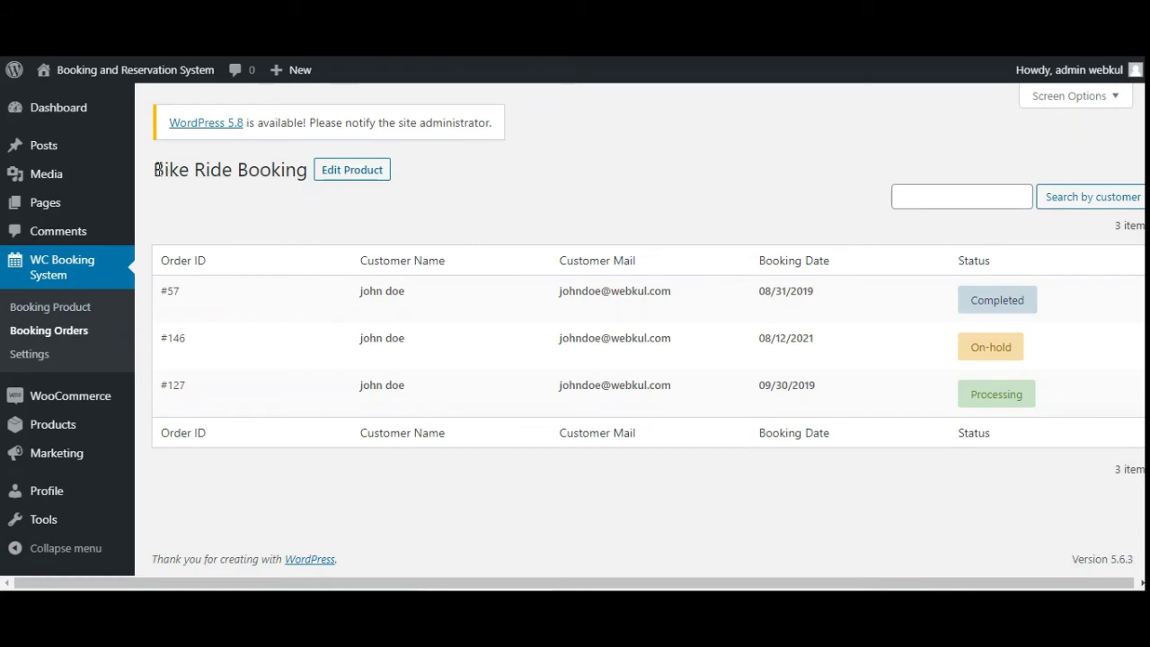
{"action": "left_click_drag", "start_coordinate": [157, 170], "coordinate": [308, 171]}
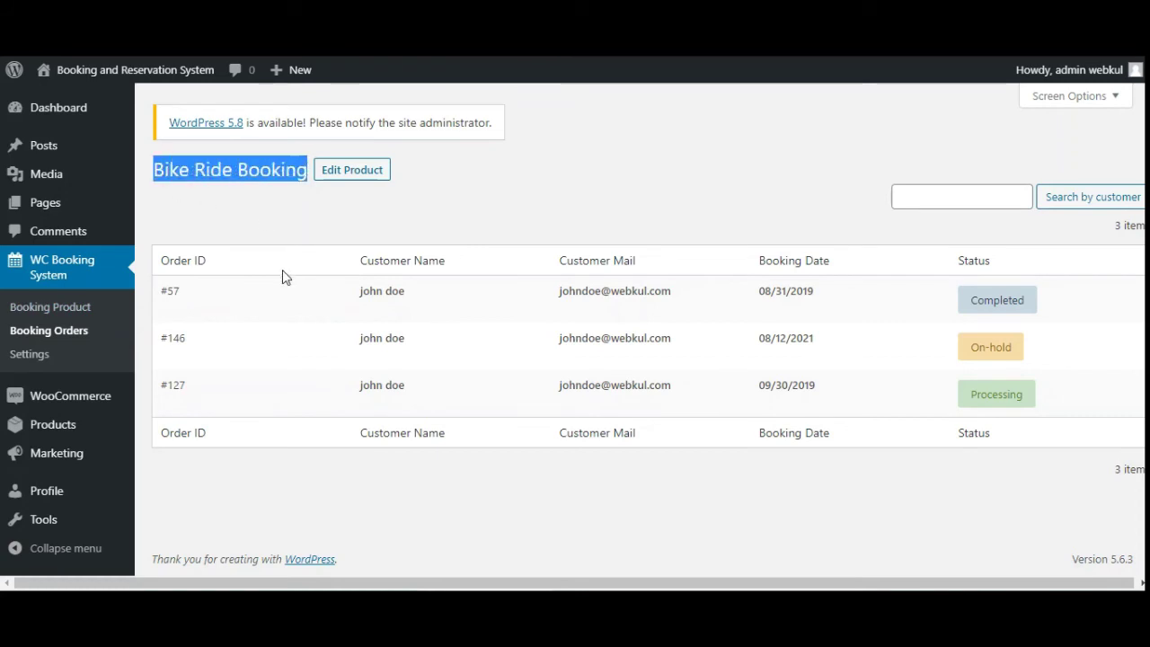
{"action": "left_click", "coordinate": [77, 339]}
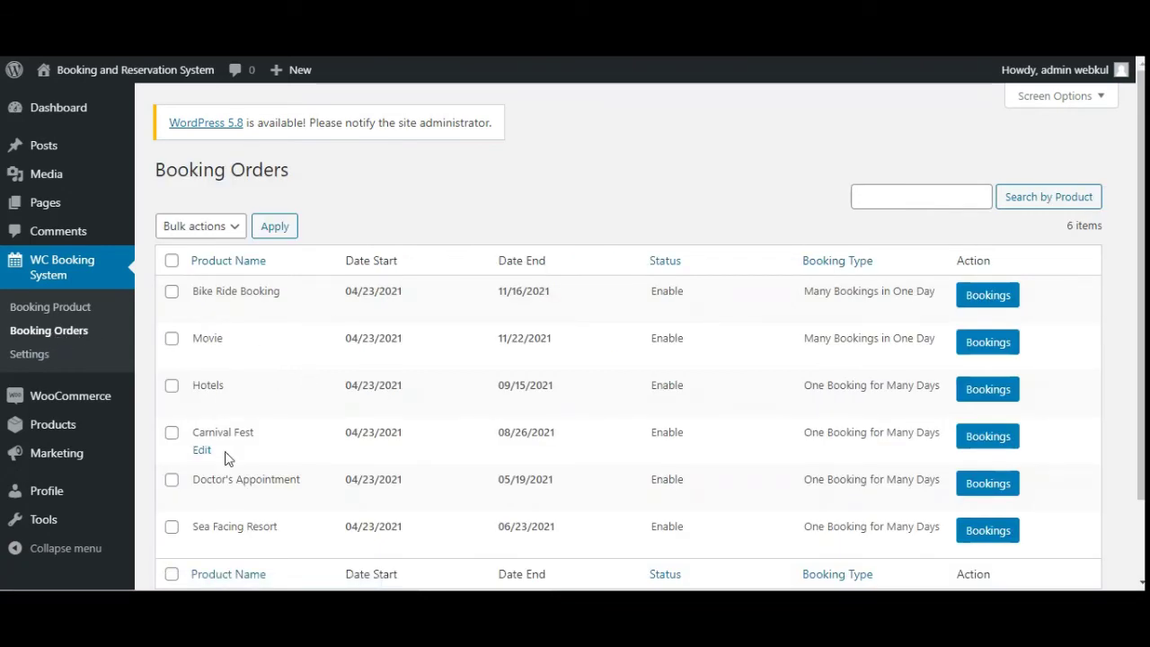
Open the booking system settings and check the Google API key field under Timezone Setting.
{"action": "left_click", "coordinate": [41, 357]}
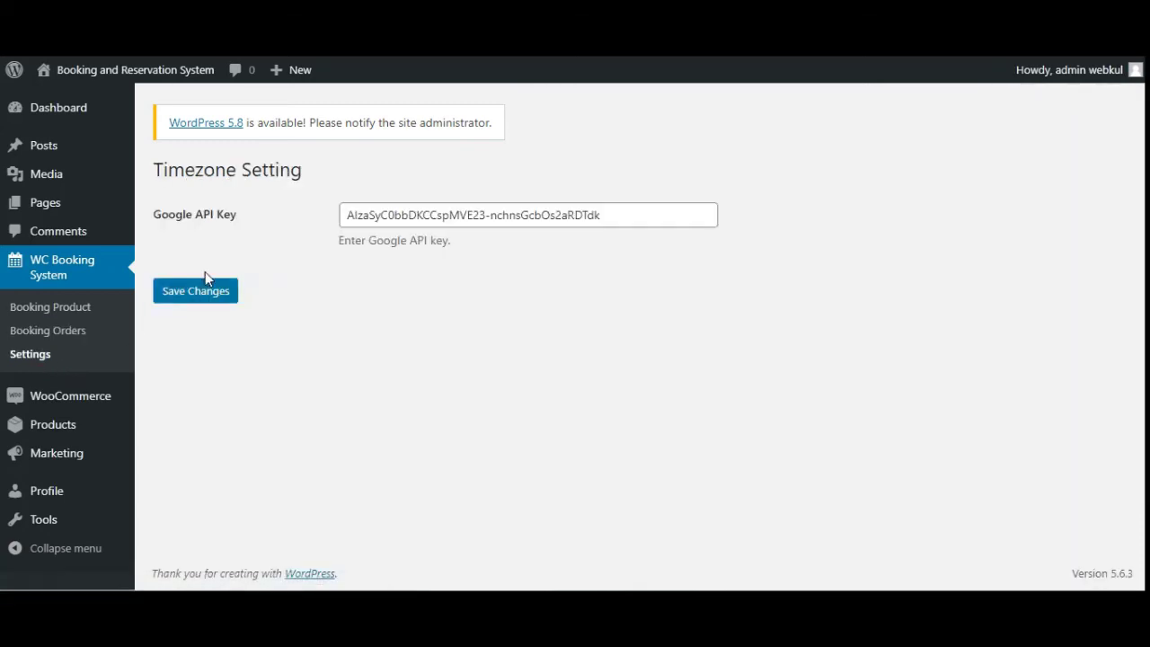
{"action": "left_click_drag", "start_coordinate": [174, 220], "coordinate": [235, 220]}
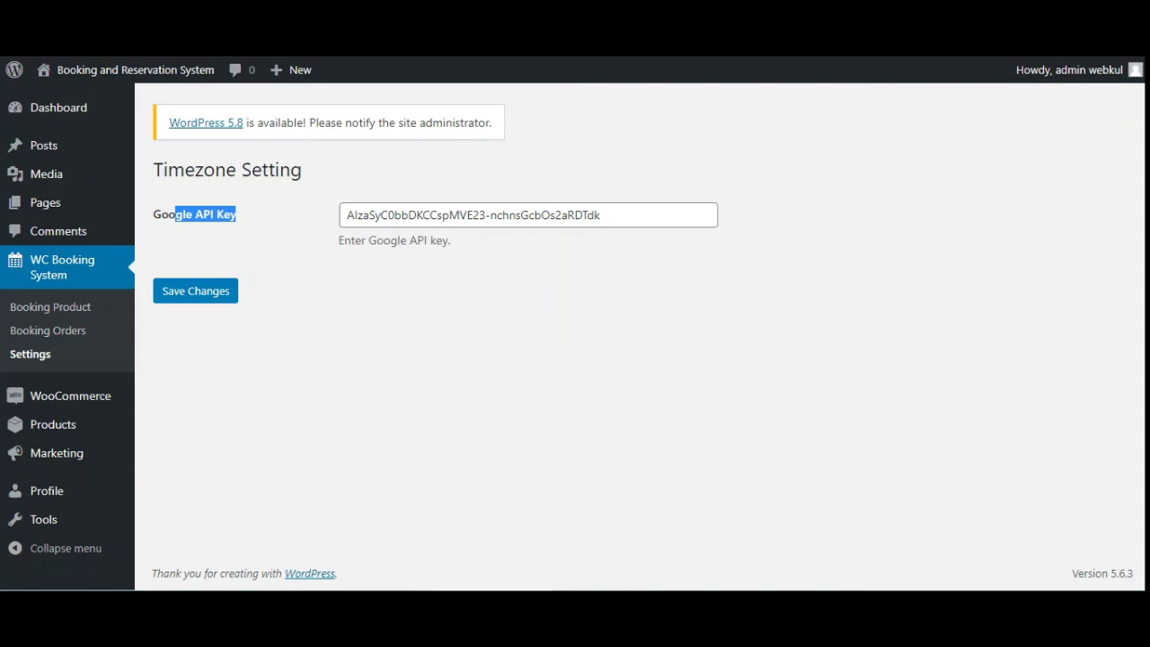
{"action": "left_click", "coordinate": [90, 308]}
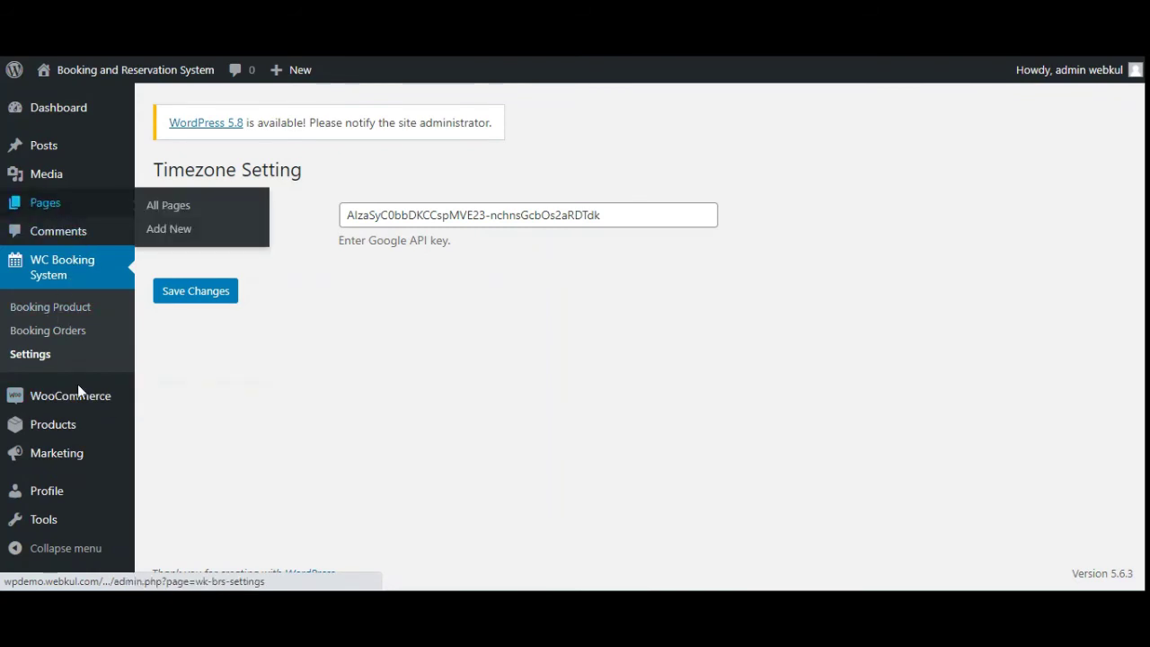
Start adding a new product from the full product list and look over the sections of its form.
{"action": "mouse_move", "coordinate": [87, 427]}
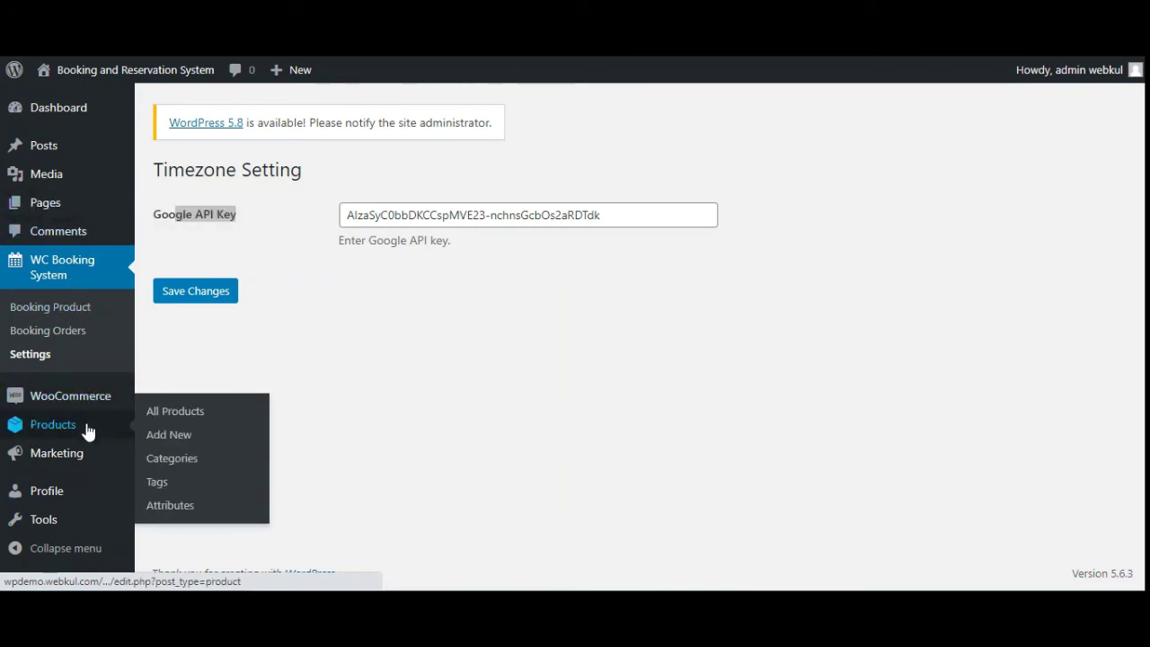
{"action": "left_click", "coordinate": [195, 410]}
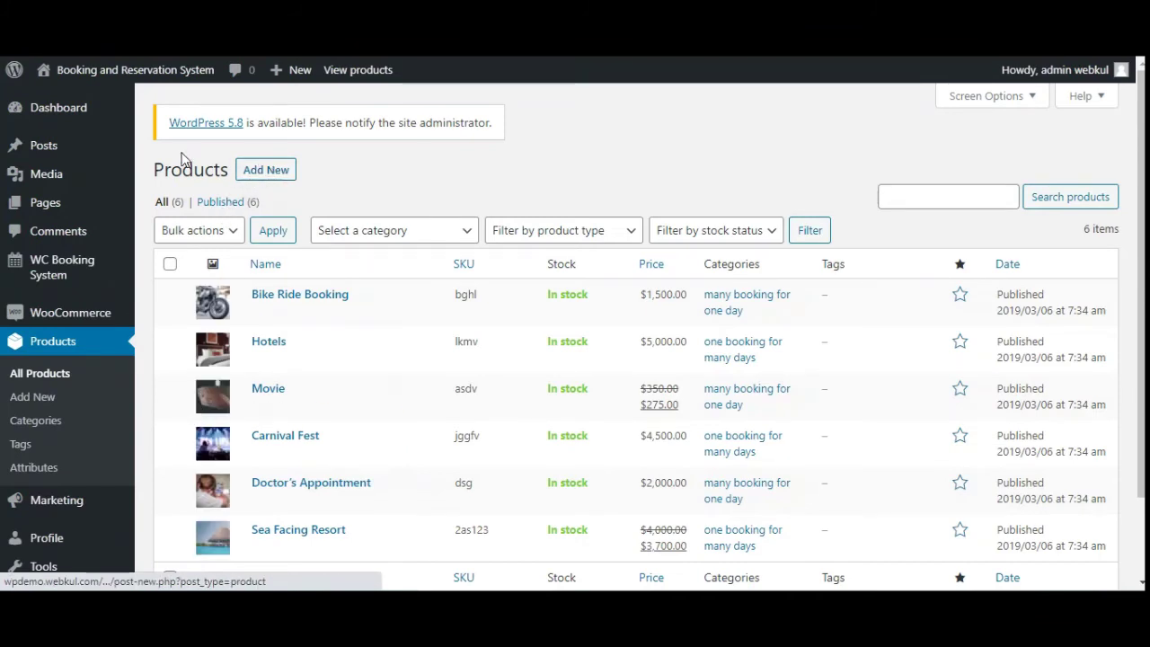
{"action": "left_click", "coordinate": [267, 170]}
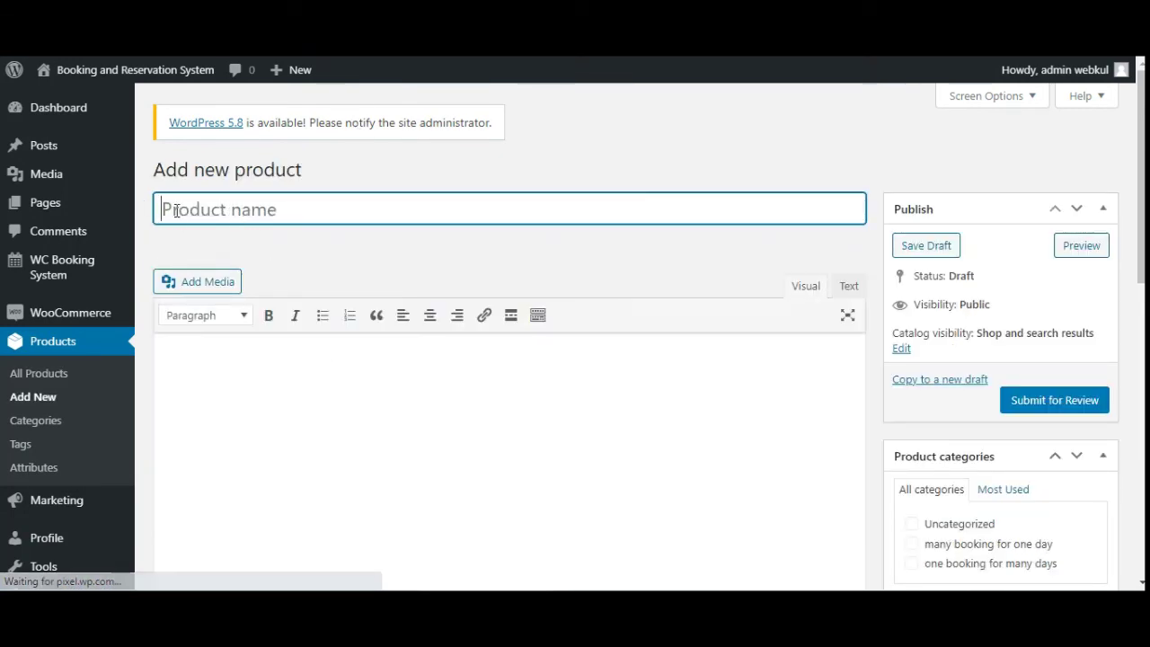
{"action": "scroll", "coordinate": [296, 372], "scroll_direction": "down", "scroll_amount": 5}
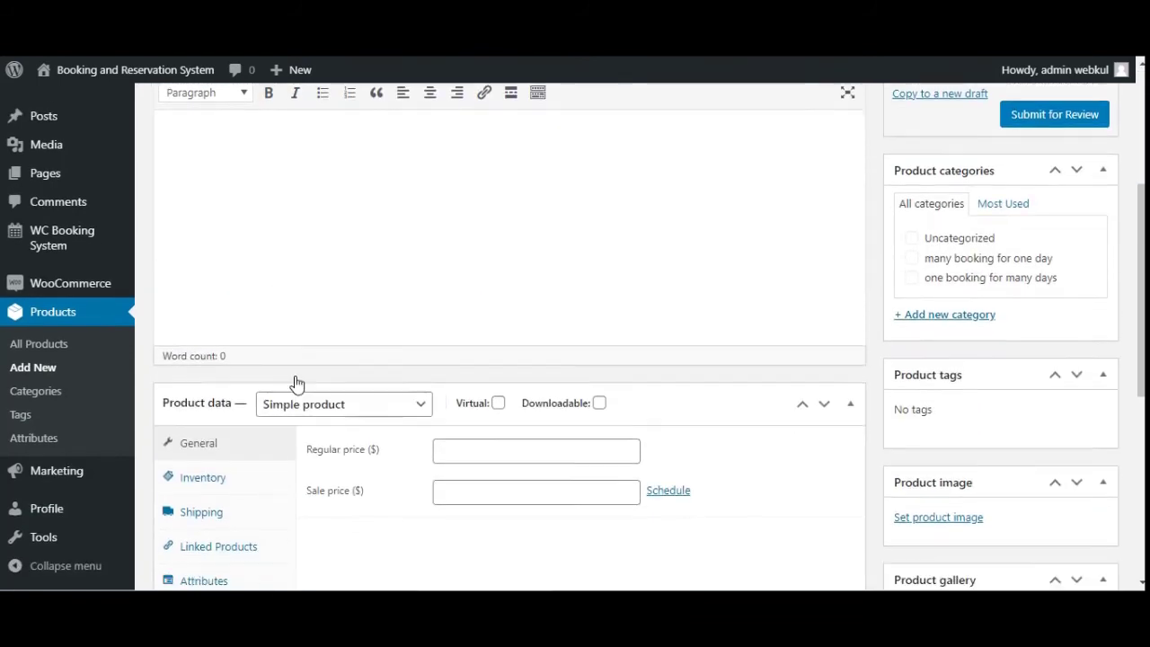
{"action": "scroll", "coordinate": [298, 373], "scroll_direction": "down", "scroll_amount": 2}
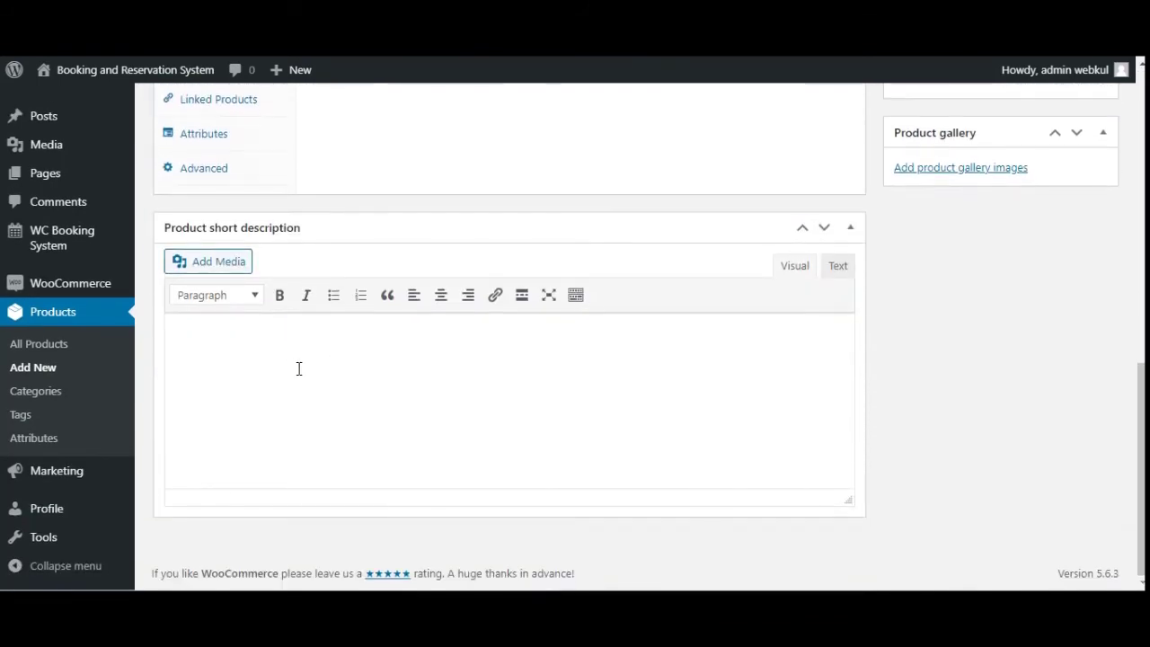
Set the new product's type to Bookable product and open its booking settings.
{"action": "scroll", "coordinate": [296, 373], "scroll_direction": "up", "scroll_amount": 3}
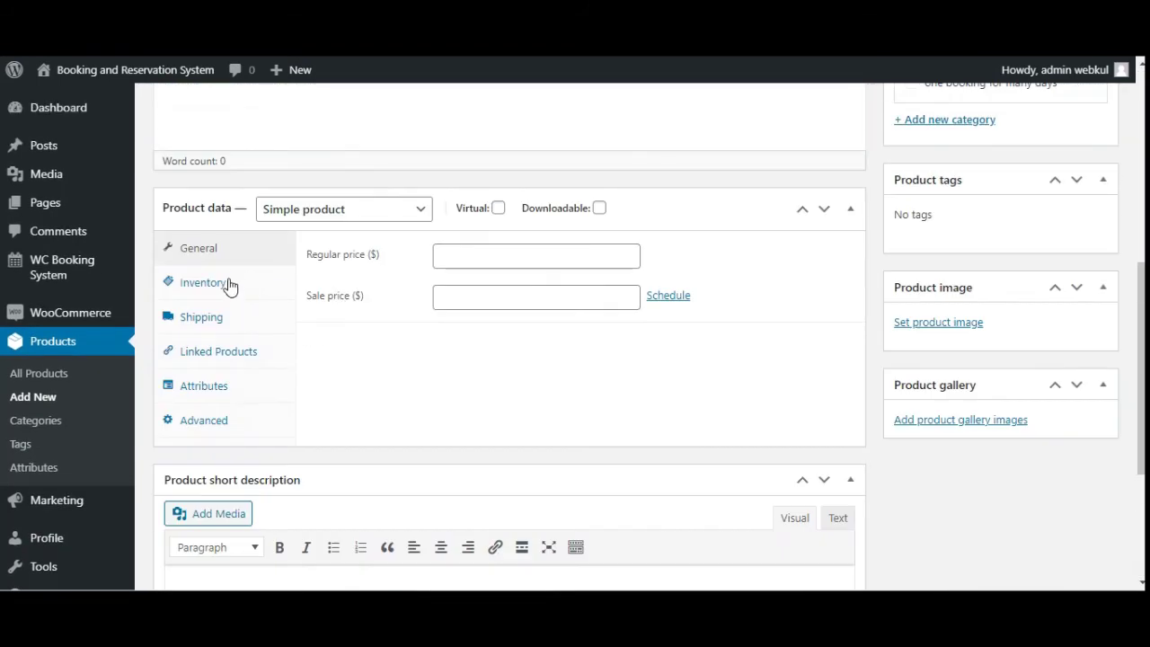
{"action": "left_click", "coordinate": [415, 214]}
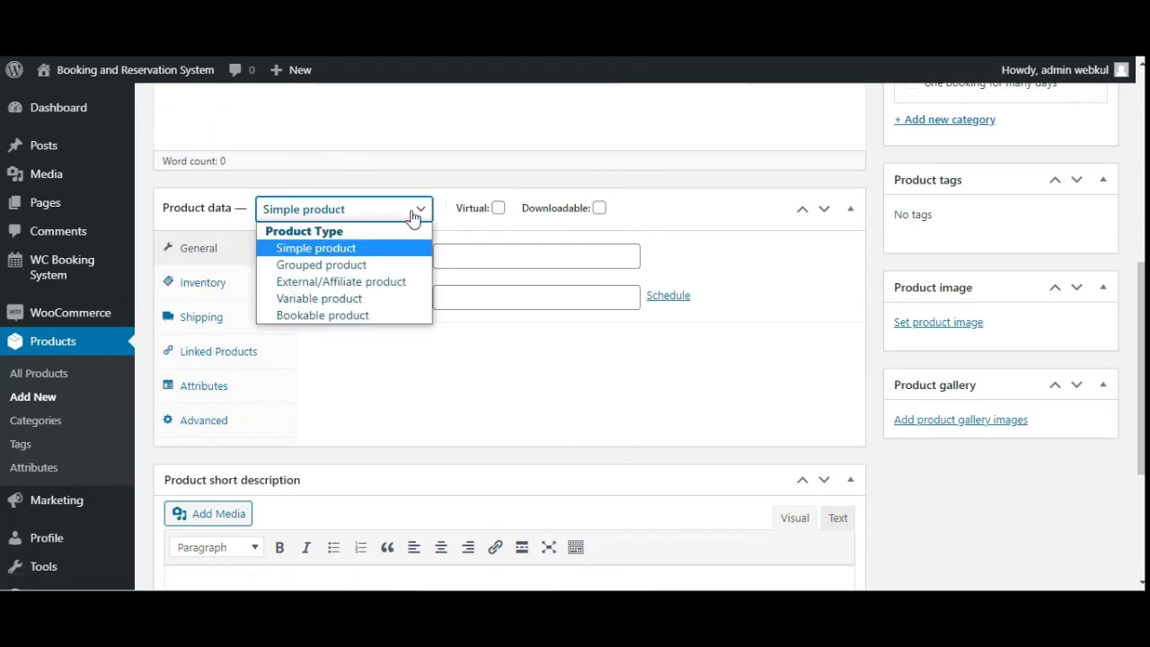
{"action": "left_click", "coordinate": [356, 316]}
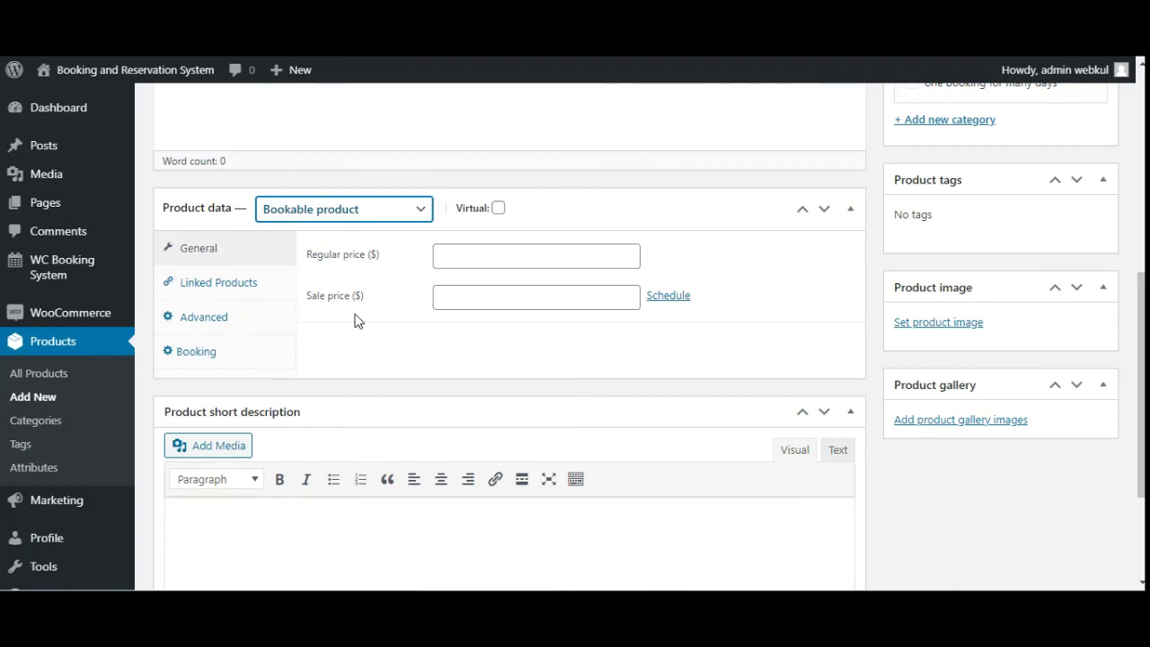
{"action": "left_click", "coordinate": [196, 351]}
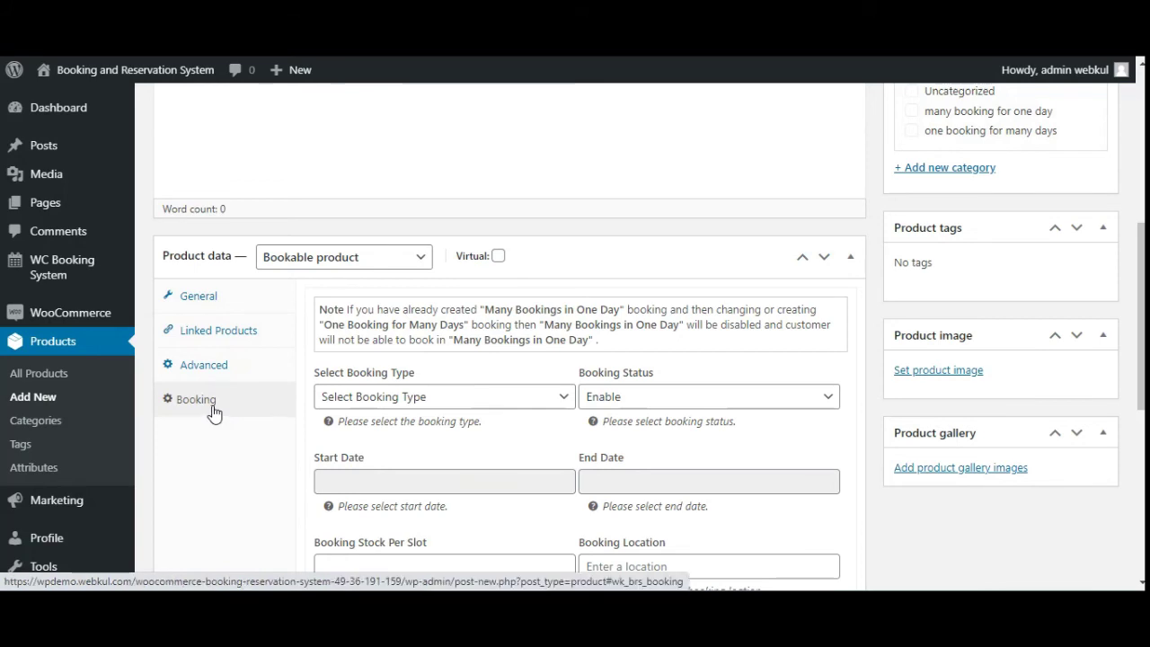
Set the product's booking type to Many bookings in one day.
{"action": "scroll", "coordinate": [212, 412], "scroll_direction": "down", "scroll_amount": 2}
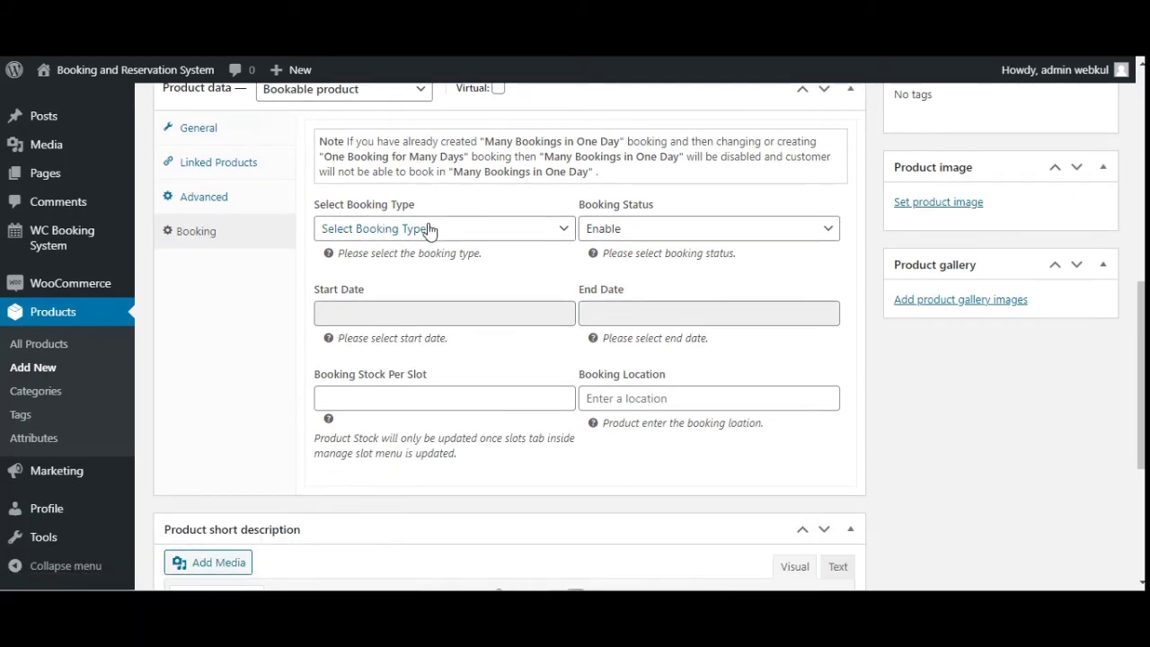
{"action": "left_click", "coordinate": [472, 234]}
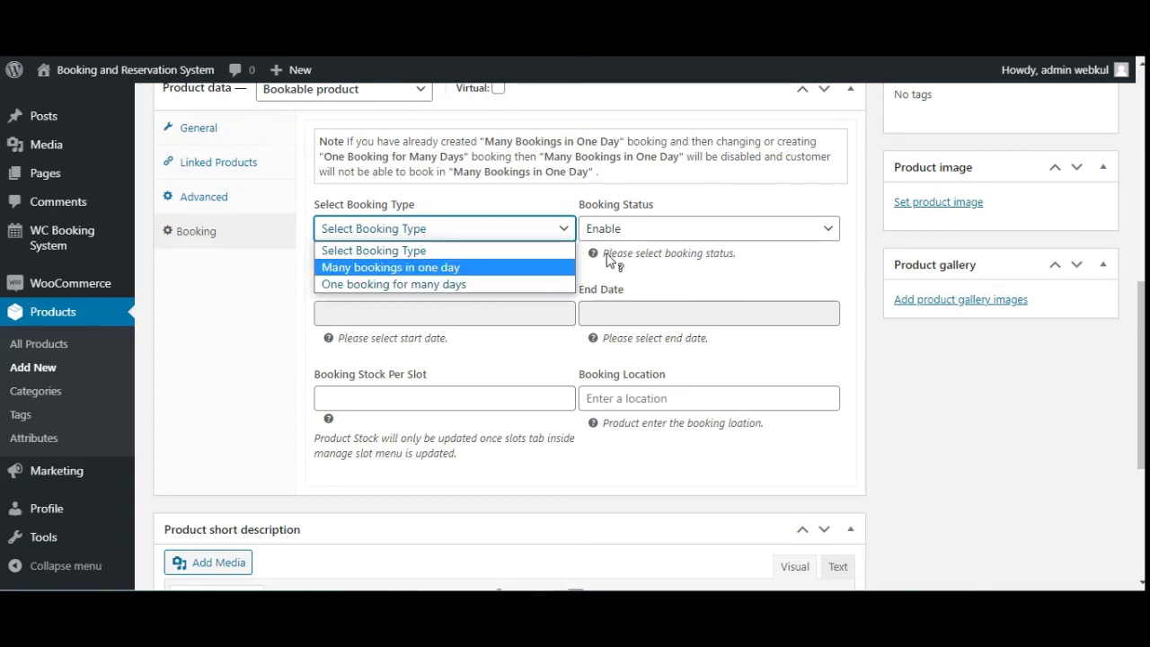
{"action": "left_click", "coordinate": [676, 194]}
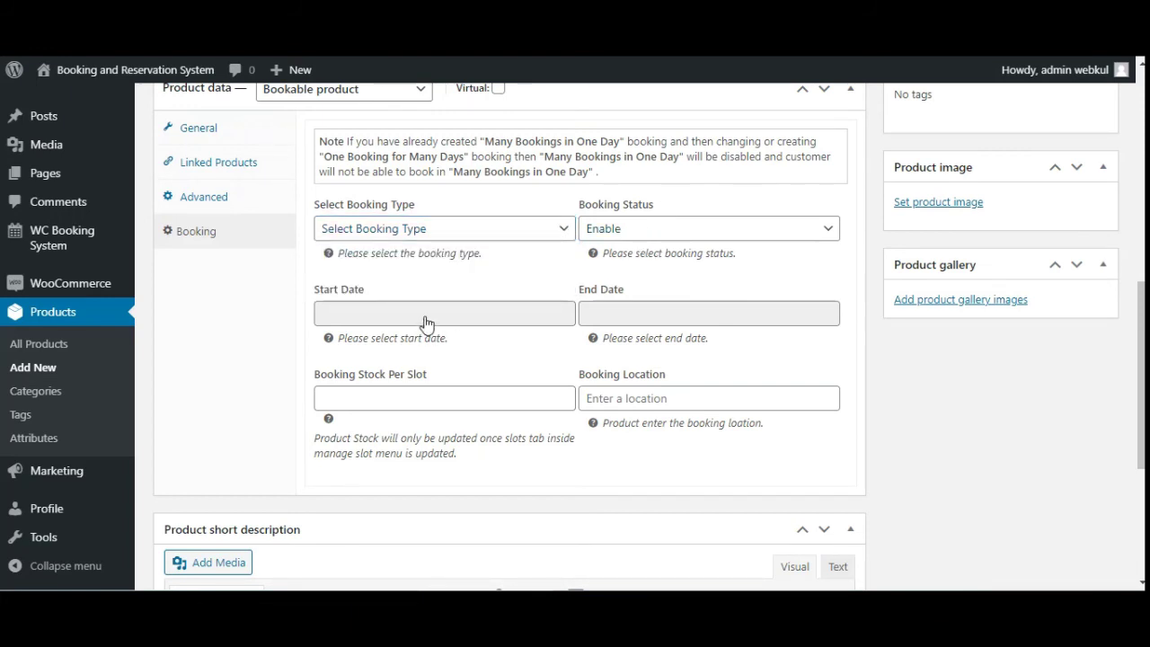
{"action": "left_click", "coordinate": [411, 236]}
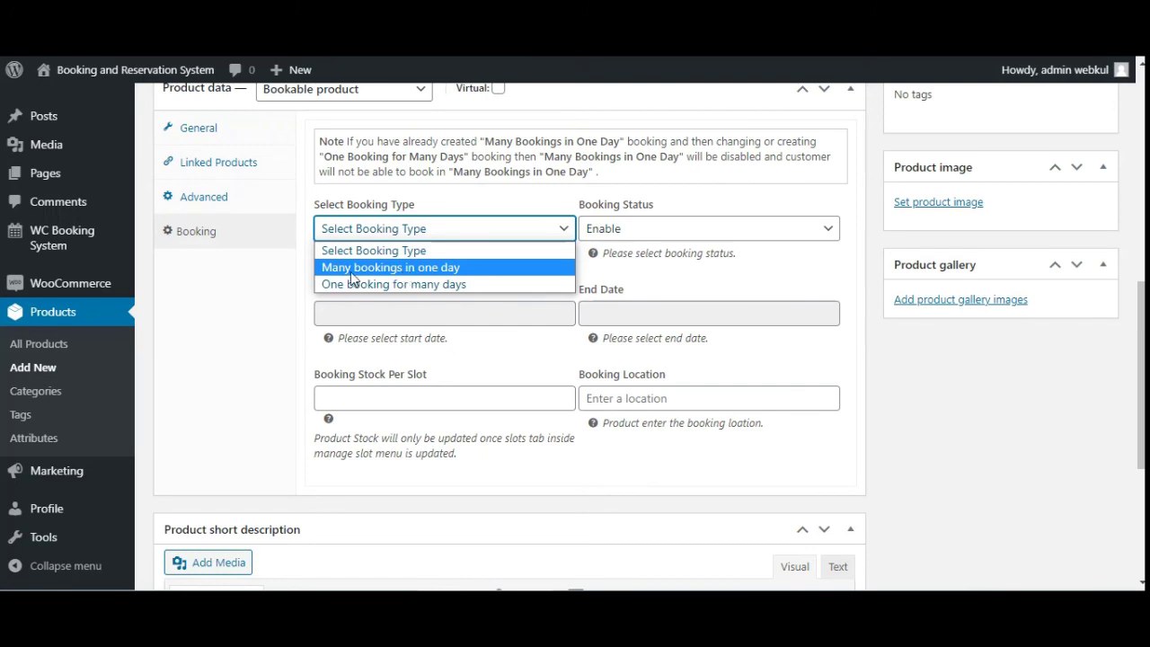
{"action": "left_click", "coordinate": [426, 267]}
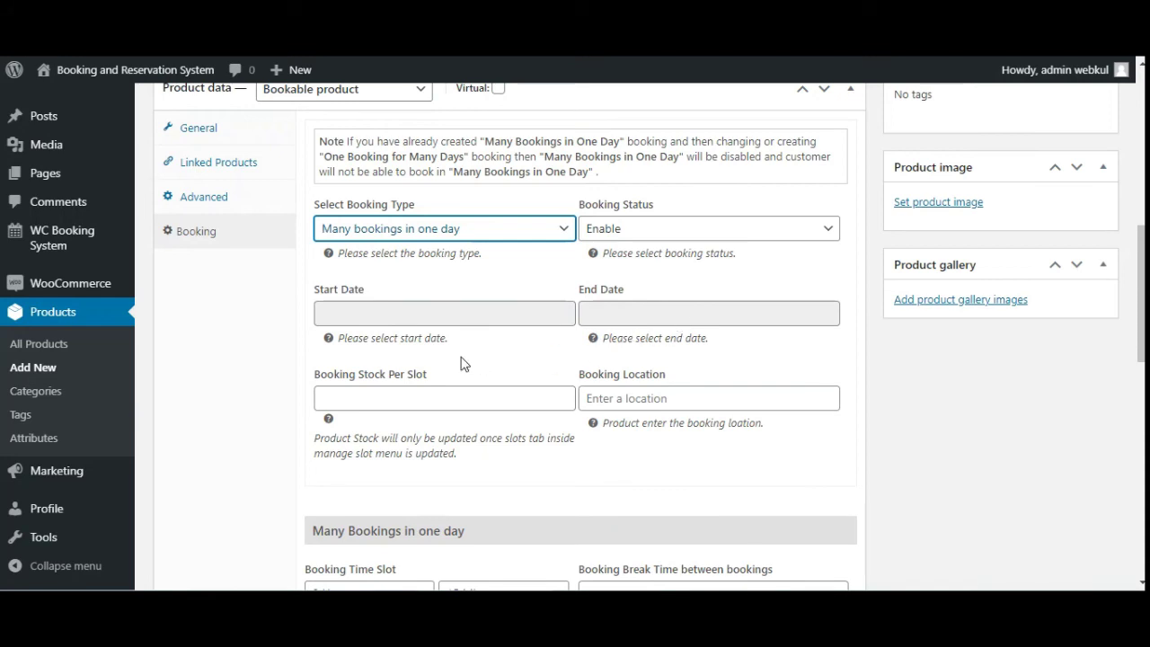
Examine the booking stock, location, time slot and break time fields for many bookings in one day.
{"action": "scroll", "coordinate": [346, 369], "scroll_direction": "down", "scroll_amount": 3}
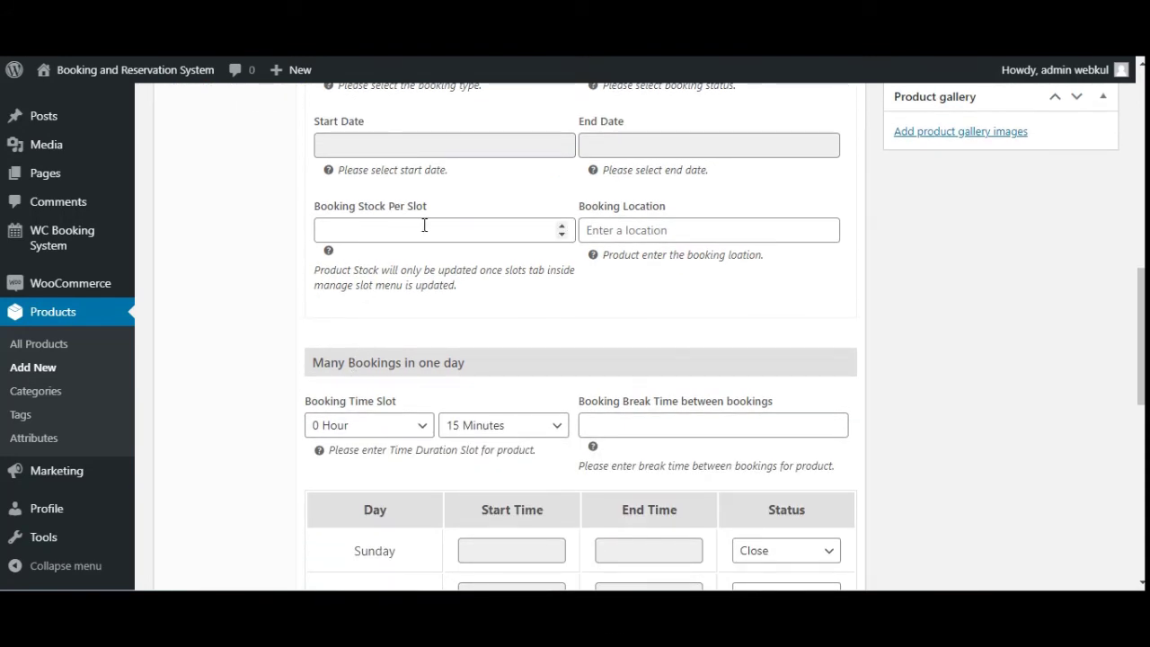
{"action": "left_click", "coordinate": [636, 235]}
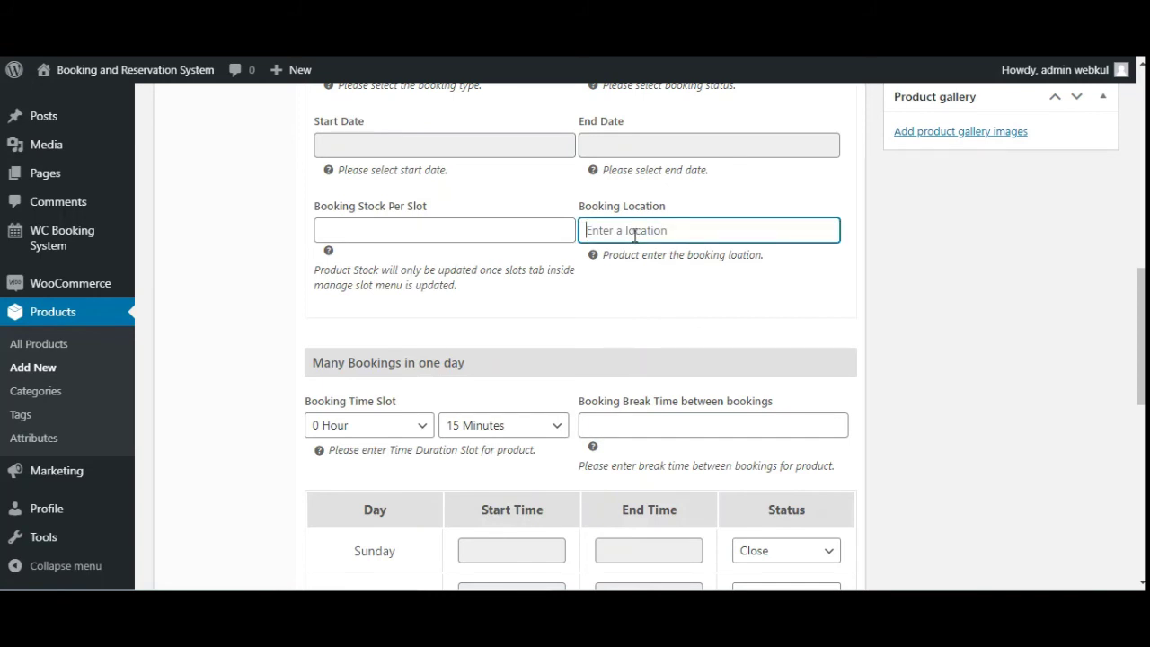
{"action": "scroll", "coordinate": [377, 321], "scroll_direction": "down", "scroll_amount": 3}
{"action": "left_click_drag", "start_coordinate": [331, 203], "coordinate": [452, 200]}
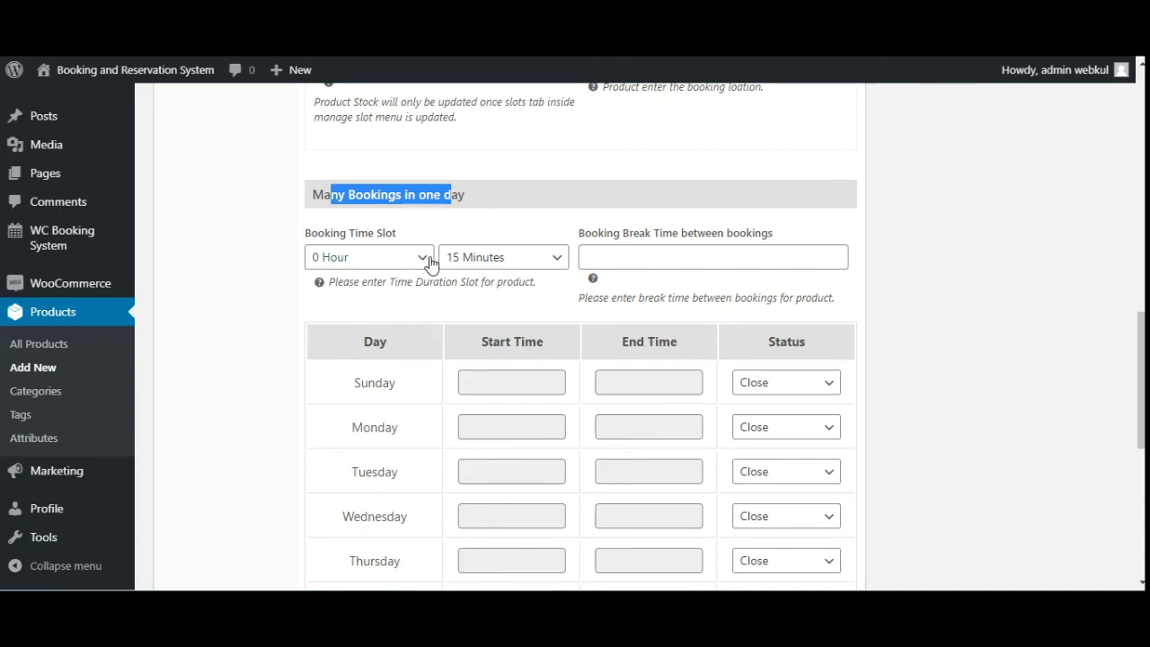
{"action": "left_click_drag", "start_coordinate": [584, 236], "coordinate": [748, 236]}
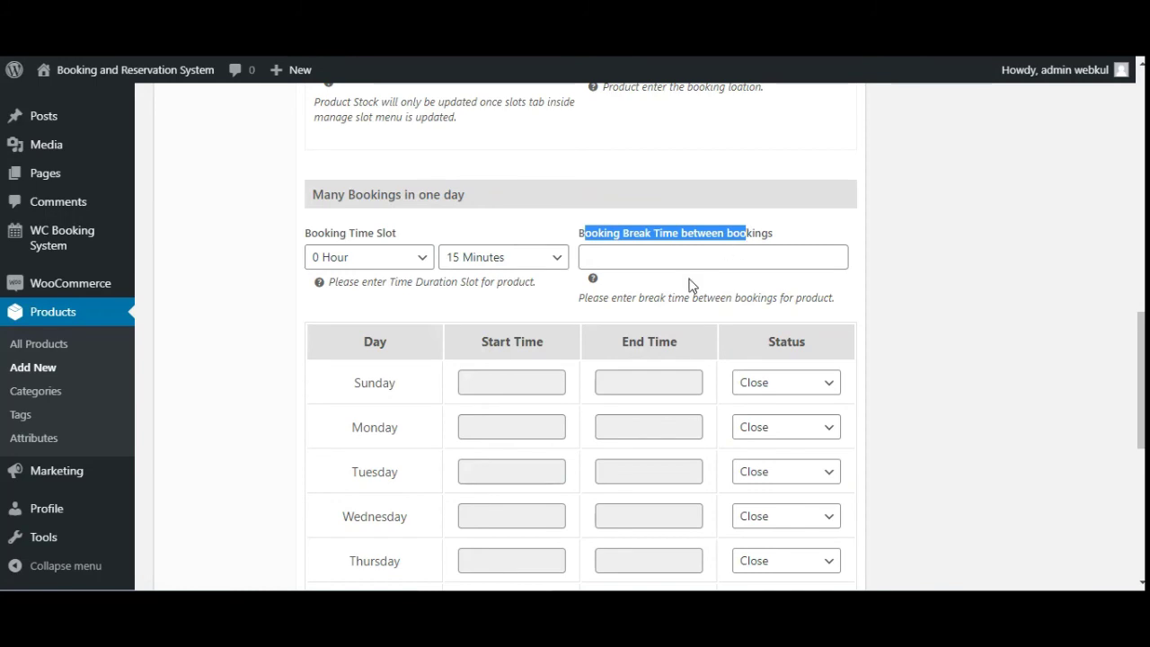
{"action": "left_click", "coordinate": [635, 259]}
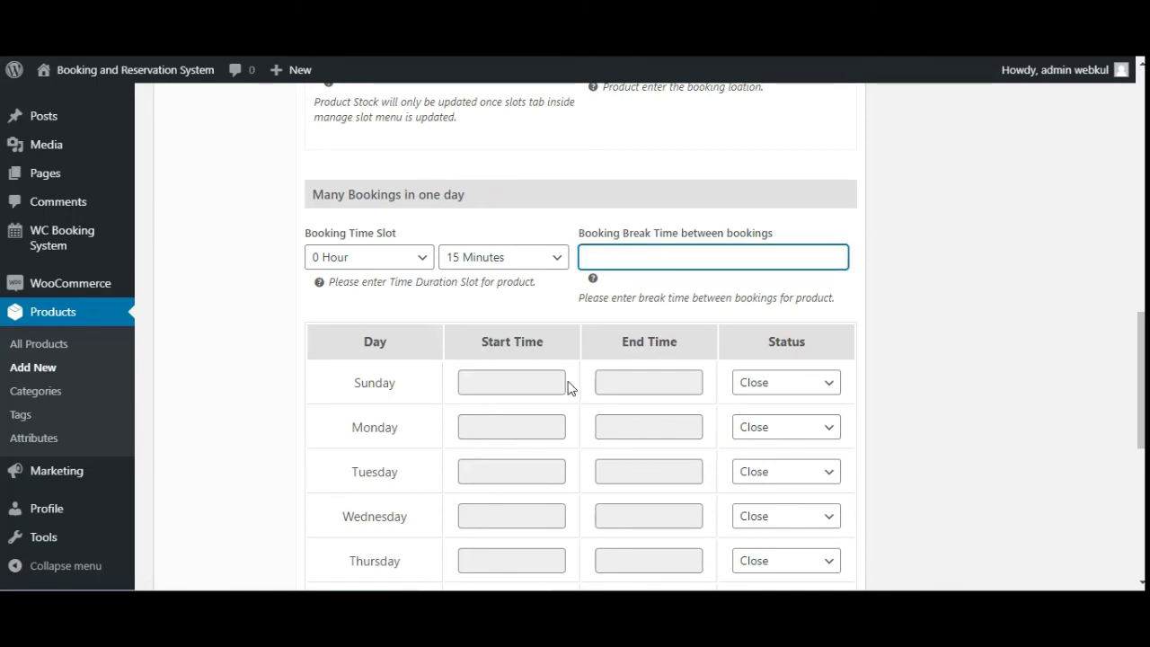
Examine the weekday table's start time, end time and status fields, including the status choices for Sunday.
{"action": "scroll", "coordinate": [568, 387], "scroll_direction": "down", "scroll_amount": 2}
{"action": "scroll", "coordinate": [568, 386], "scroll_direction": "up", "scroll_amount": 2}
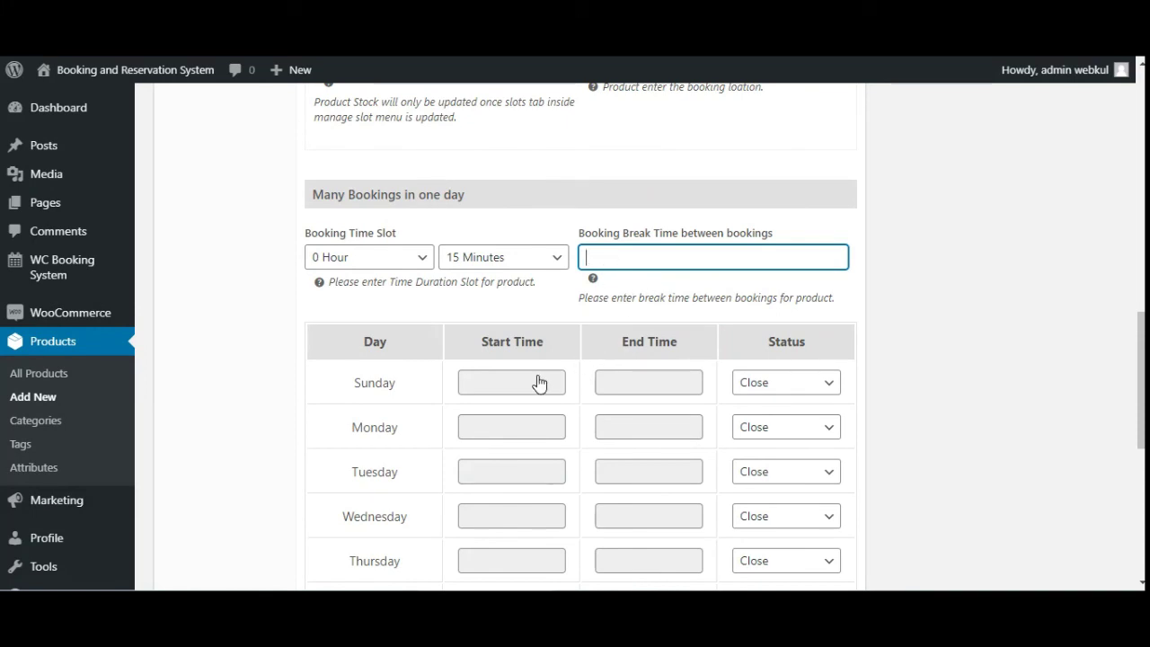
{"action": "scroll", "coordinate": [531, 380], "scroll_direction": "down", "scroll_amount": 2}
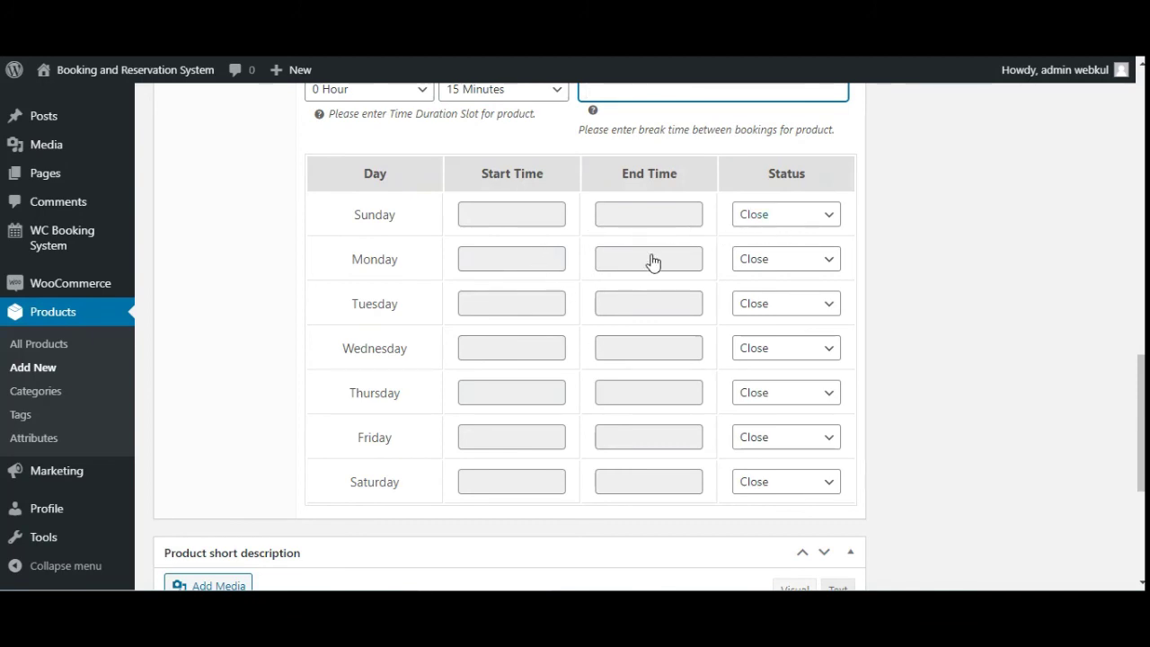
{"action": "left_click", "coordinate": [803, 218]}
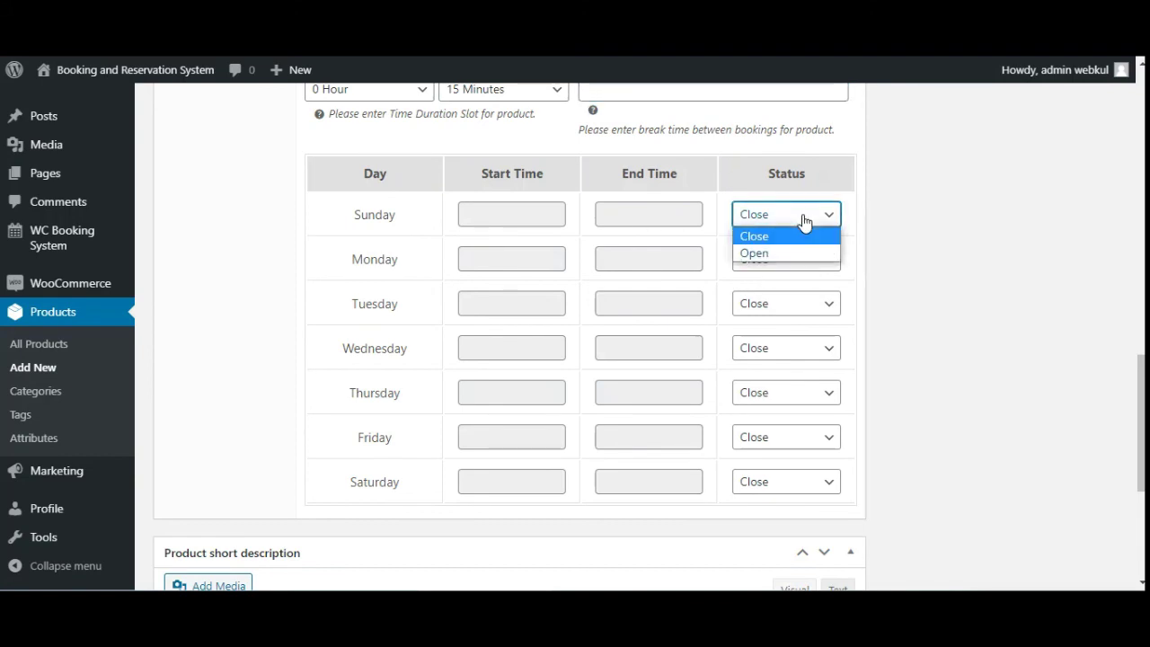
{"action": "left_click", "coordinate": [872, 333]}
{"action": "scroll", "coordinate": [575, 488], "scroll_direction": "up", "scroll_amount": 1}
{"action": "scroll", "coordinate": [572, 484], "scroll_direction": "down", "scroll_amount": 5}
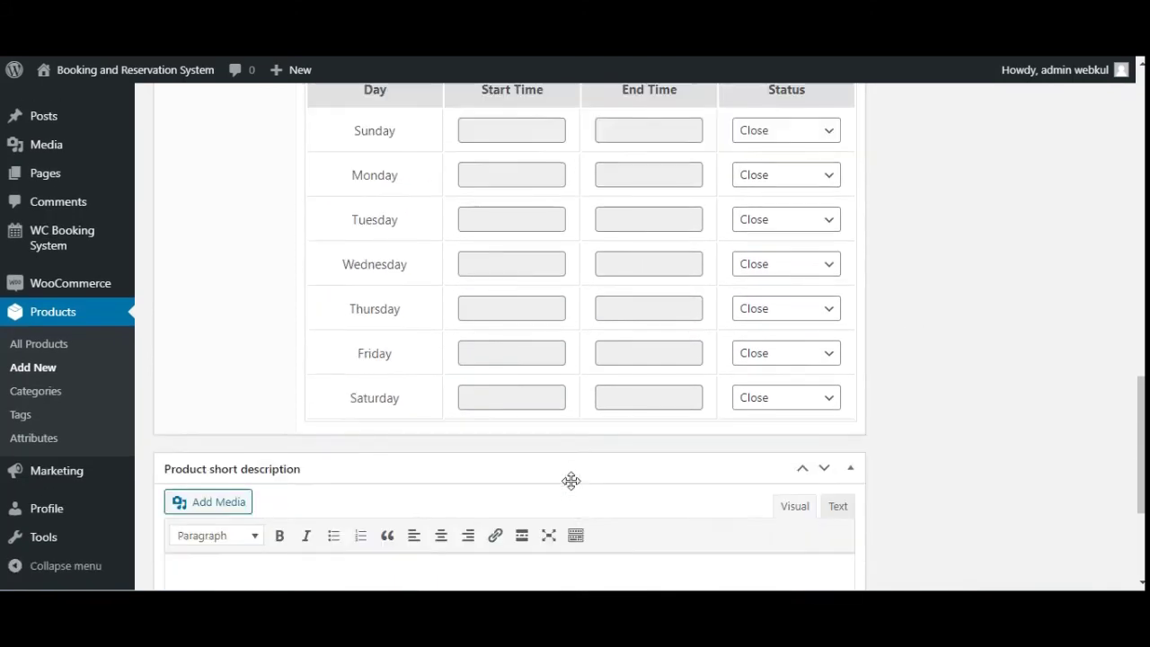
Change the product's booking type to One booking for many days.
{"action": "scroll", "coordinate": [571, 481], "scroll_direction": "up", "scroll_amount": 5}
{"action": "scroll", "coordinate": [573, 479], "scroll_direction": "up", "scroll_amount": 15}
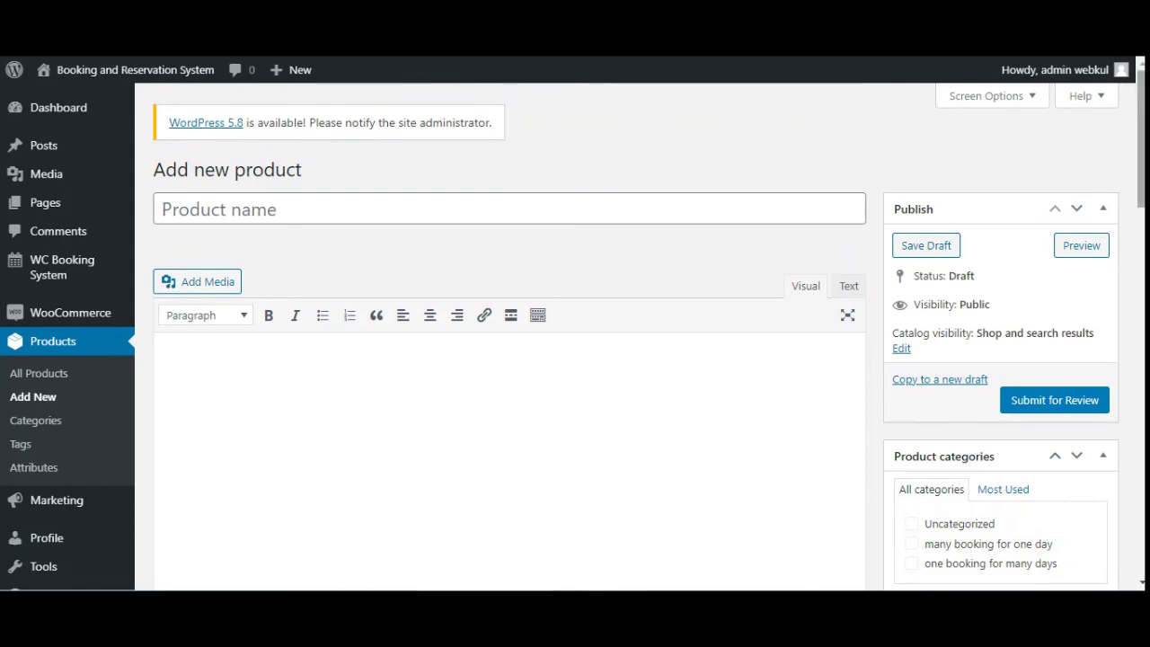
{"action": "left_click_drag", "start_coordinate": [1141, 134], "coordinate": [1140, 277]}
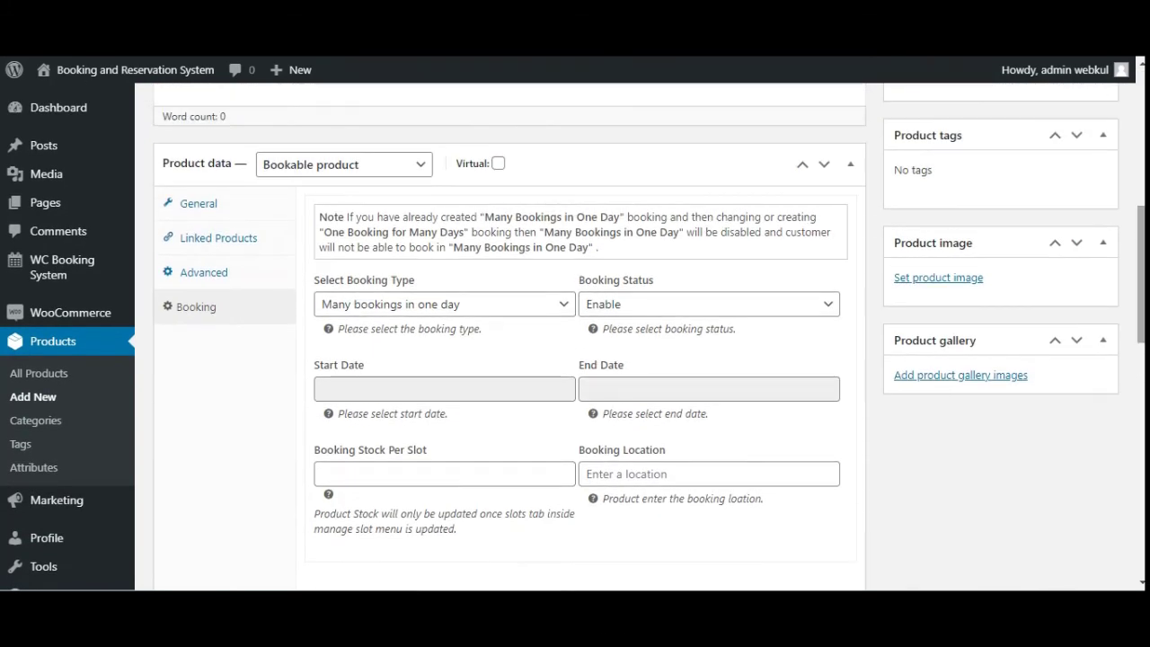
{"action": "left_click", "coordinate": [465, 310]}
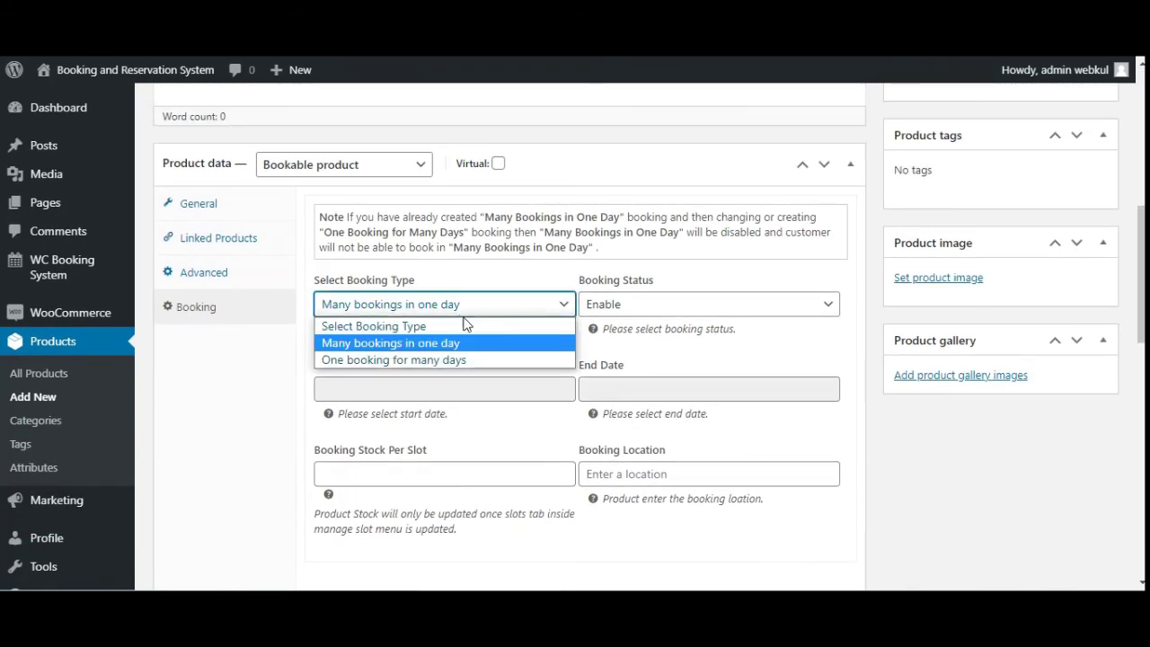
{"action": "left_click", "coordinate": [454, 359]}
{"action": "left_click", "coordinate": [457, 303]}
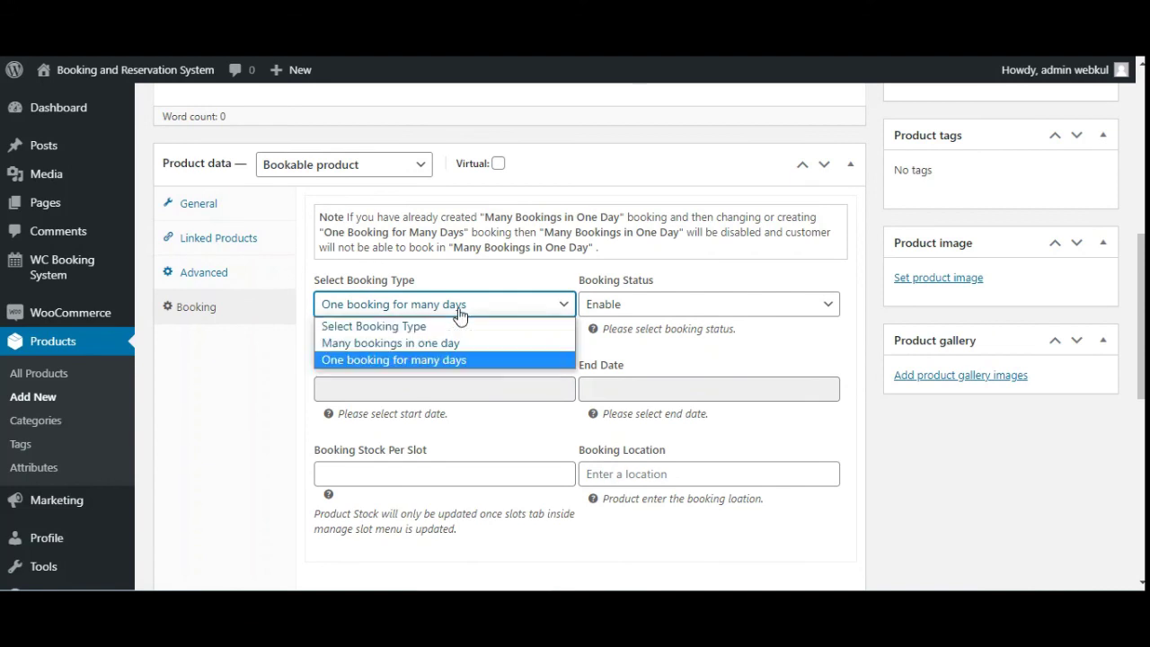
{"action": "left_click", "coordinate": [444, 359]}
Fill the first One Booking for many days row with Sunday 12:00 as start and Tuesday 12:00 as end.
{"action": "scroll", "coordinate": [443, 360], "scroll_direction": "down", "scroll_amount": 2}
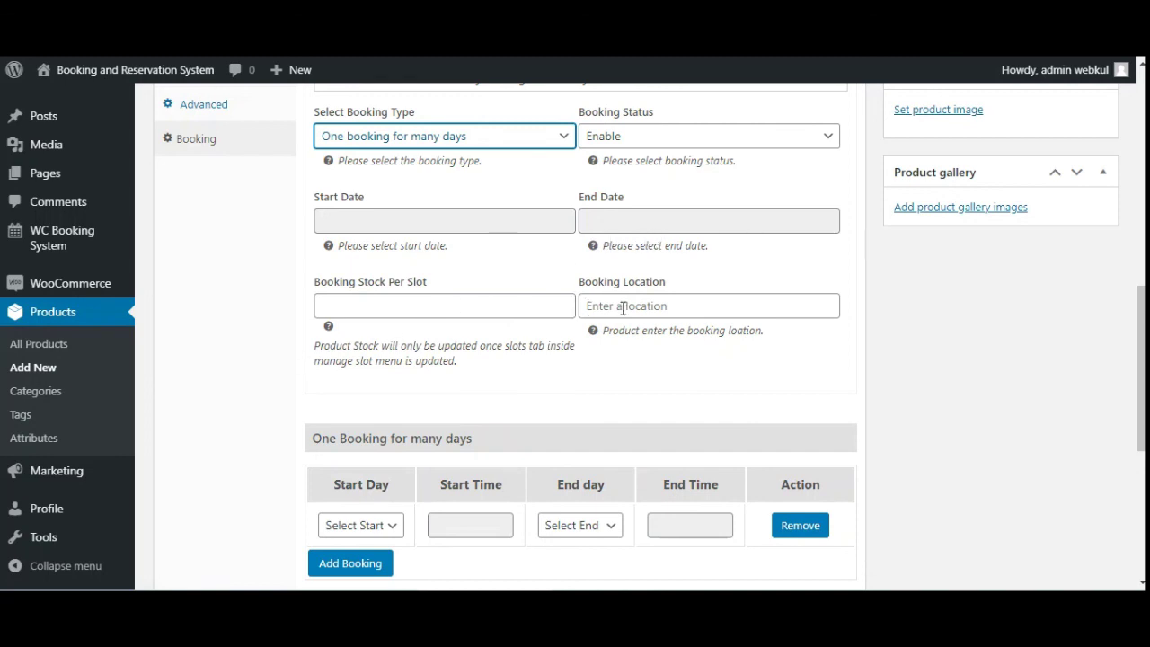
{"action": "scroll", "coordinate": [575, 444], "scroll_direction": "down", "scroll_amount": 2}
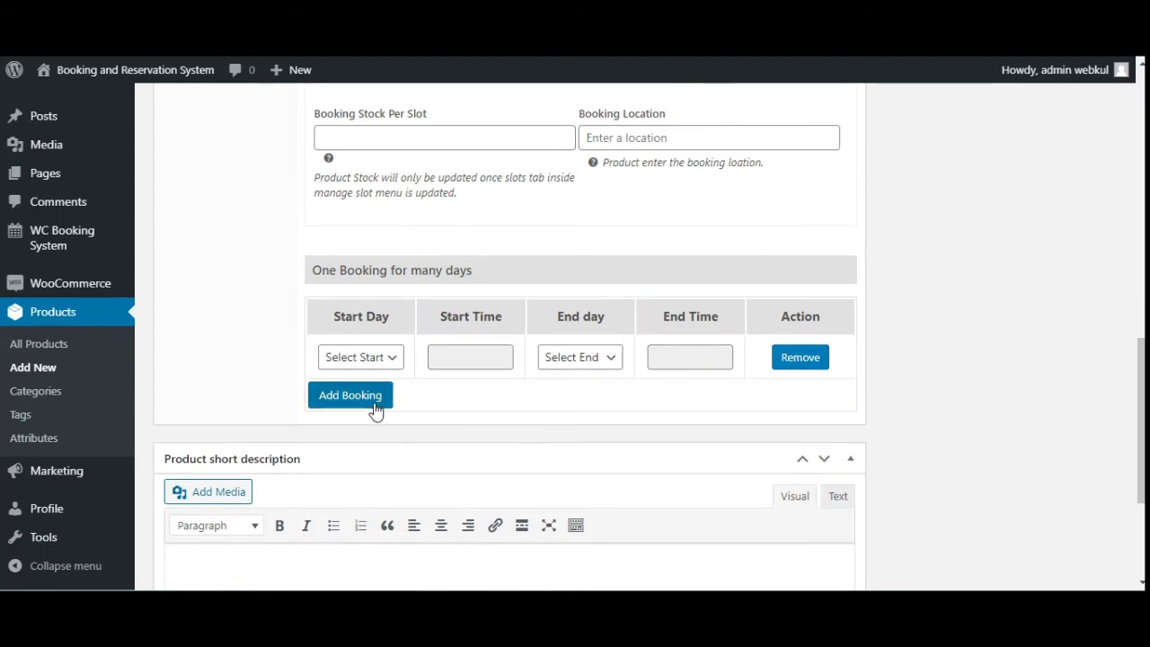
{"action": "left_click_drag", "start_coordinate": [324, 270], "coordinate": [506, 270]}
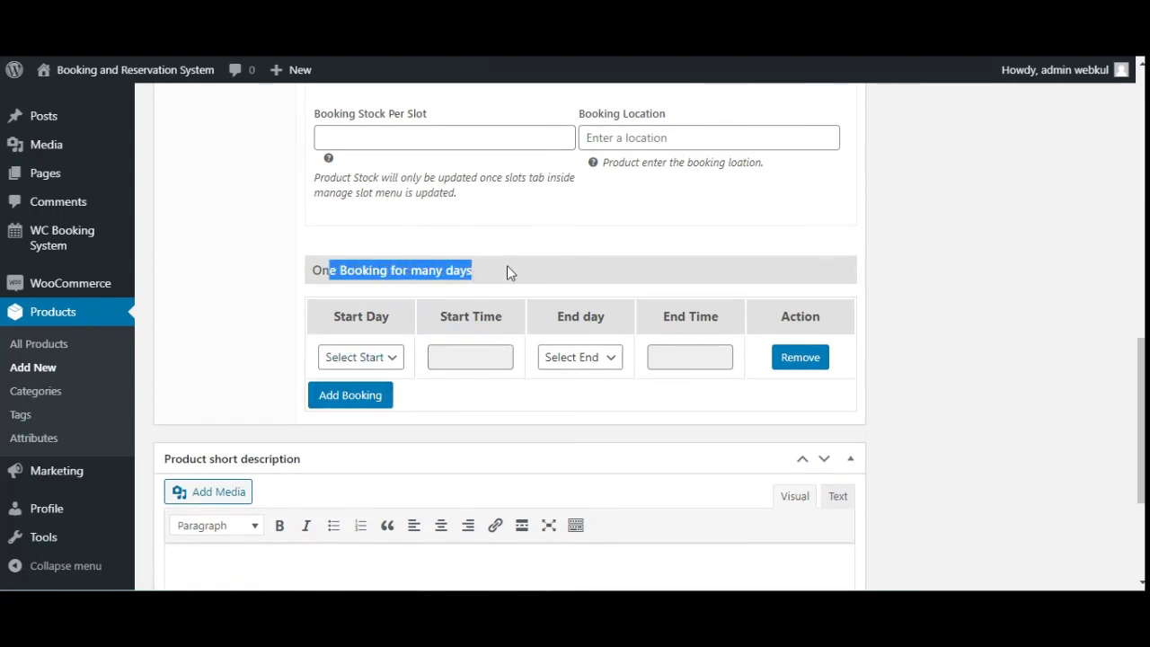
{"action": "left_click", "coordinate": [506, 270]}
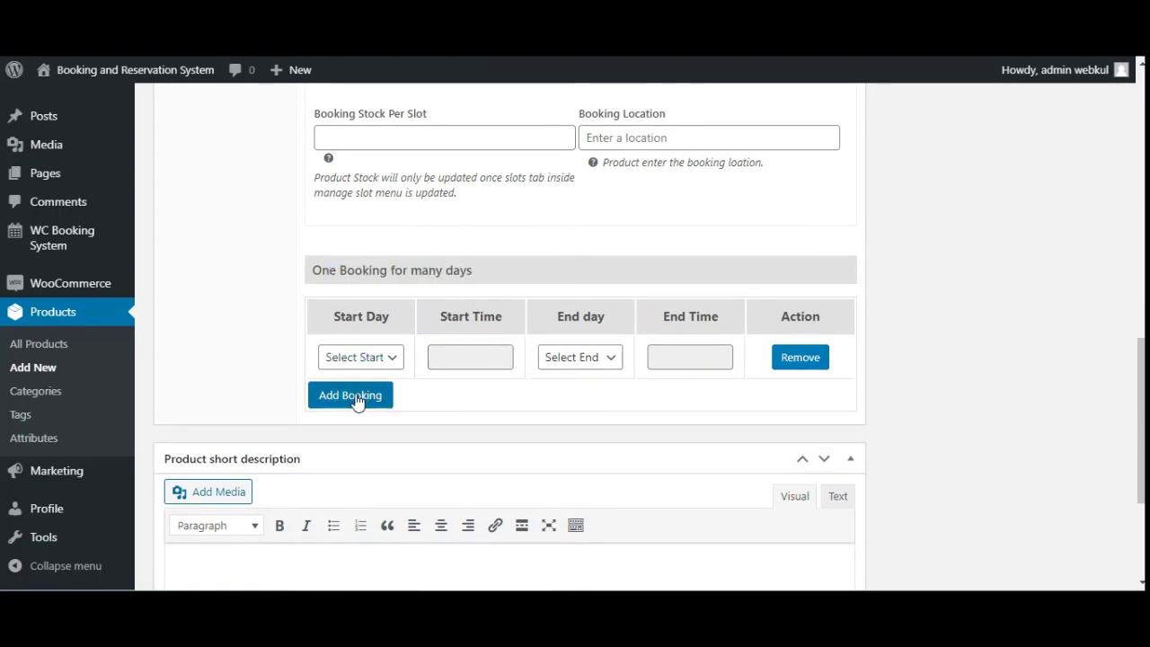
{"action": "left_click", "coordinate": [379, 362]}
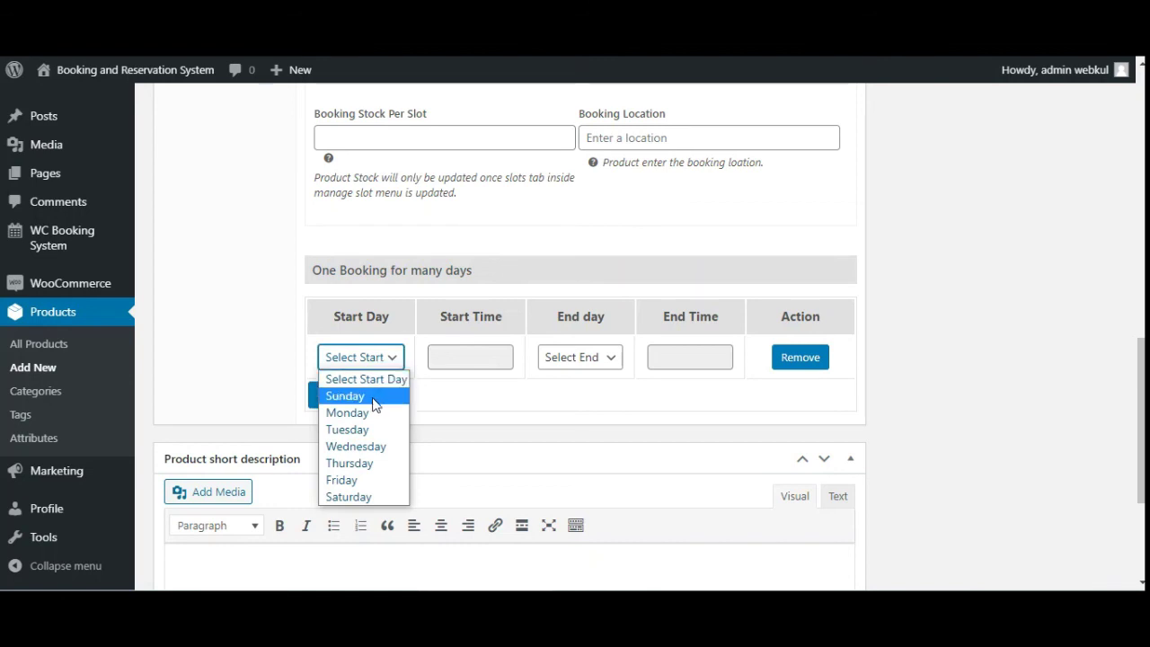
{"action": "left_click", "coordinate": [376, 404]}
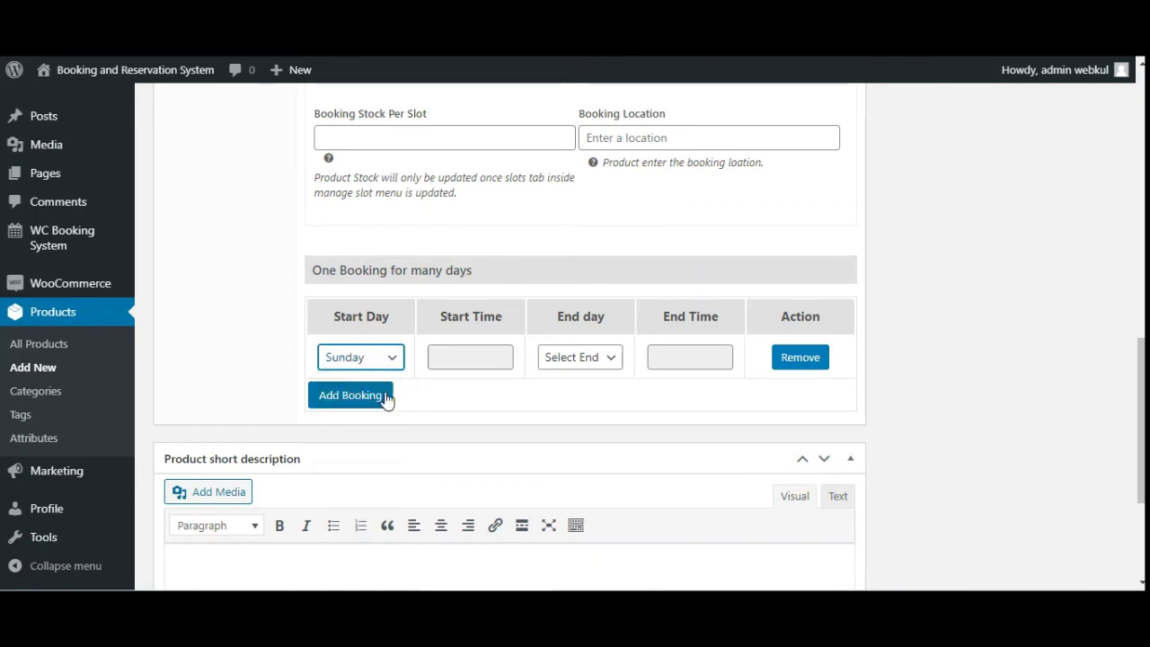
{"action": "left_click", "coordinate": [474, 364]}
{"action": "left_click", "coordinate": [608, 358]}
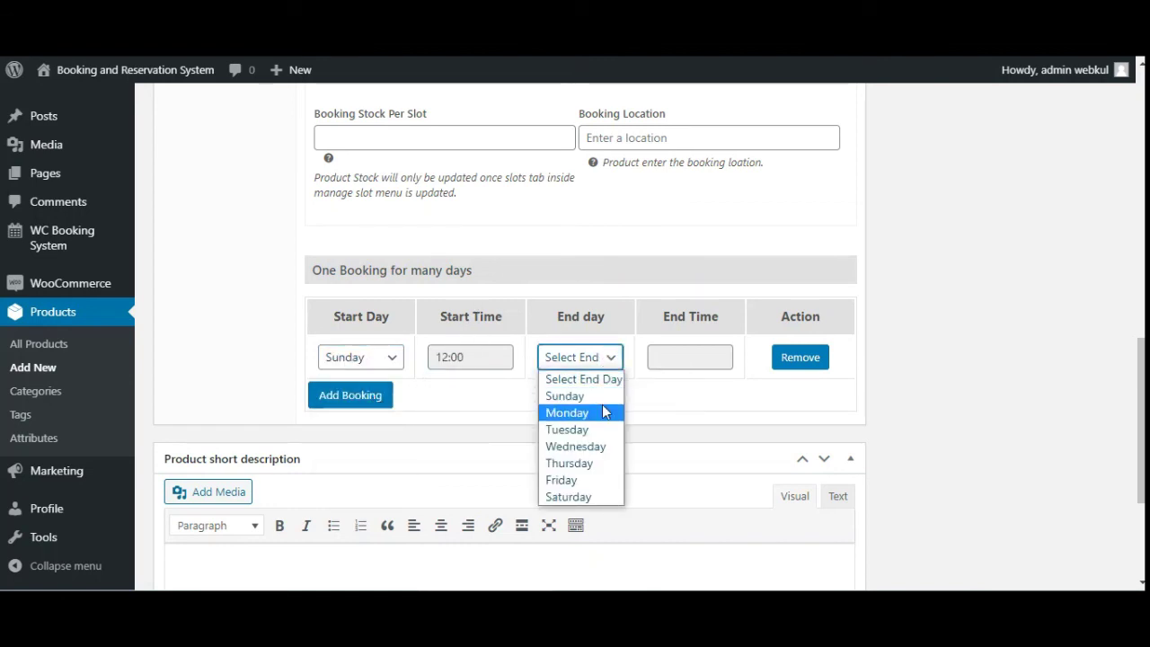
{"action": "left_click", "coordinate": [597, 432]}
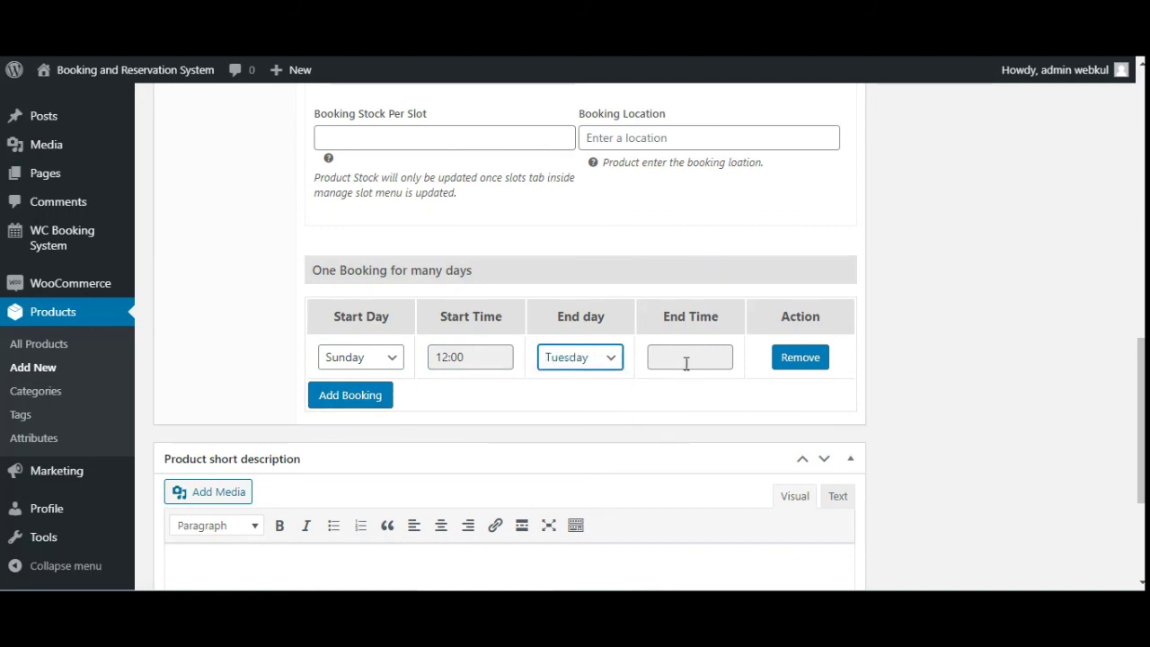
{"action": "left_click", "coordinate": [685, 362]}
{"action": "left_click", "coordinate": [503, 449]}
Add a second One Booking for many days row with Tuesday 12:00 as start and Wednesday 12:00 as end.
{"action": "left_click", "coordinate": [348, 401]}
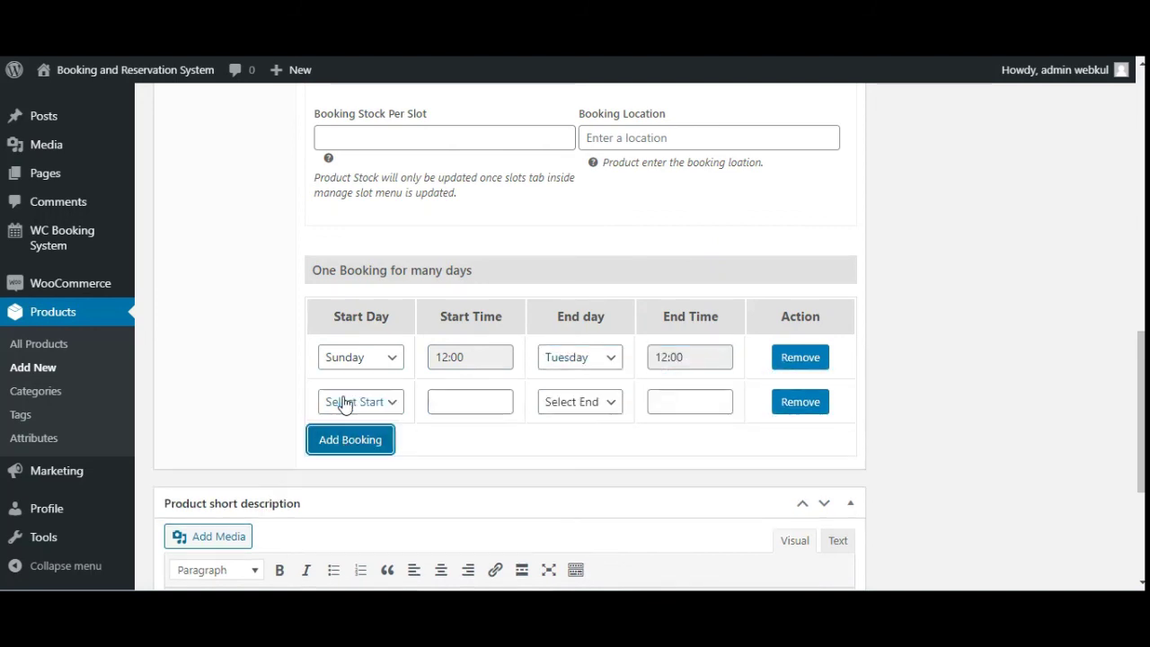
{"action": "left_click", "coordinate": [392, 402]}
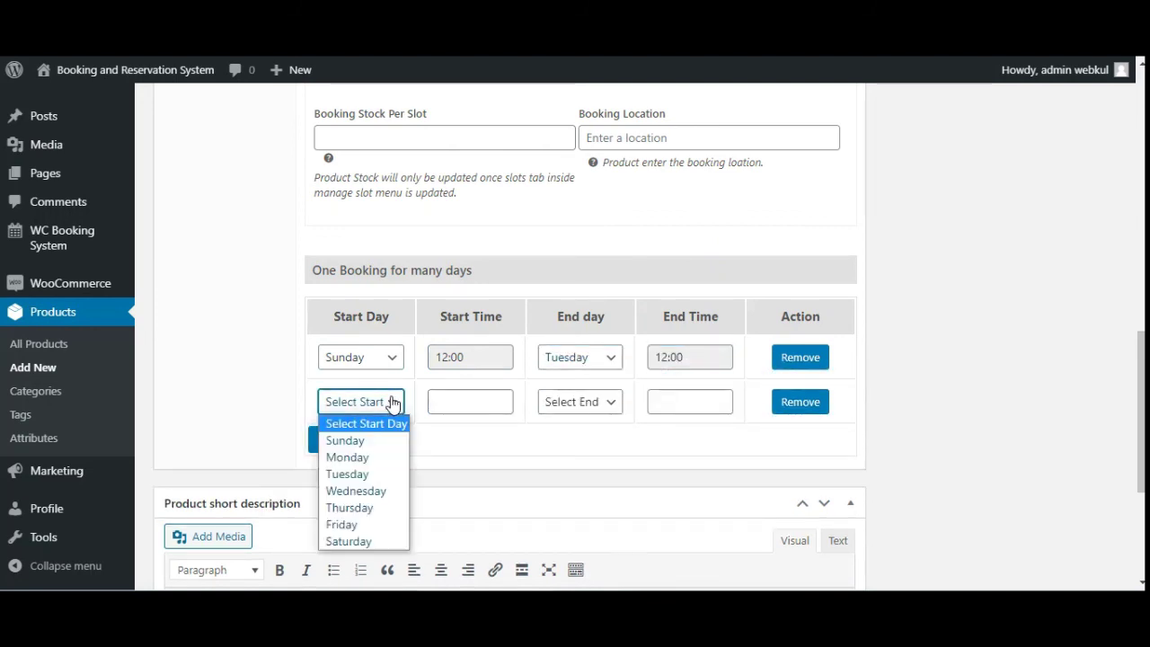
{"action": "left_click", "coordinate": [376, 474]}
{"action": "left_click", "coordinate": [488, 402]}
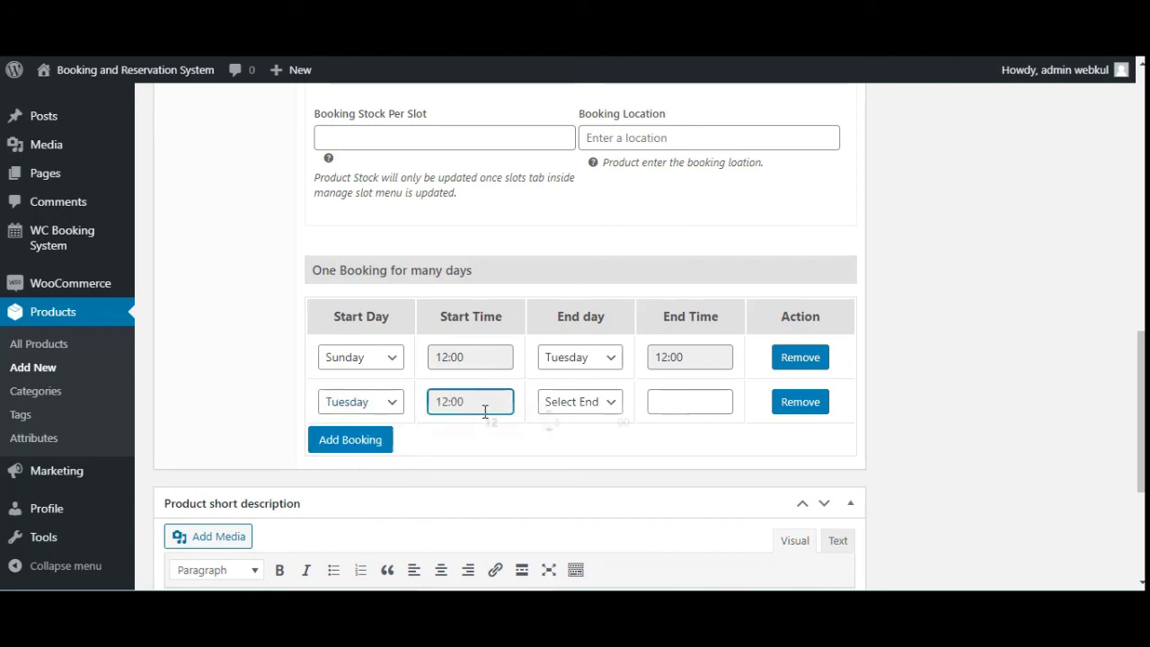
{"action": "left_click", "coordinate": [600, 403]}
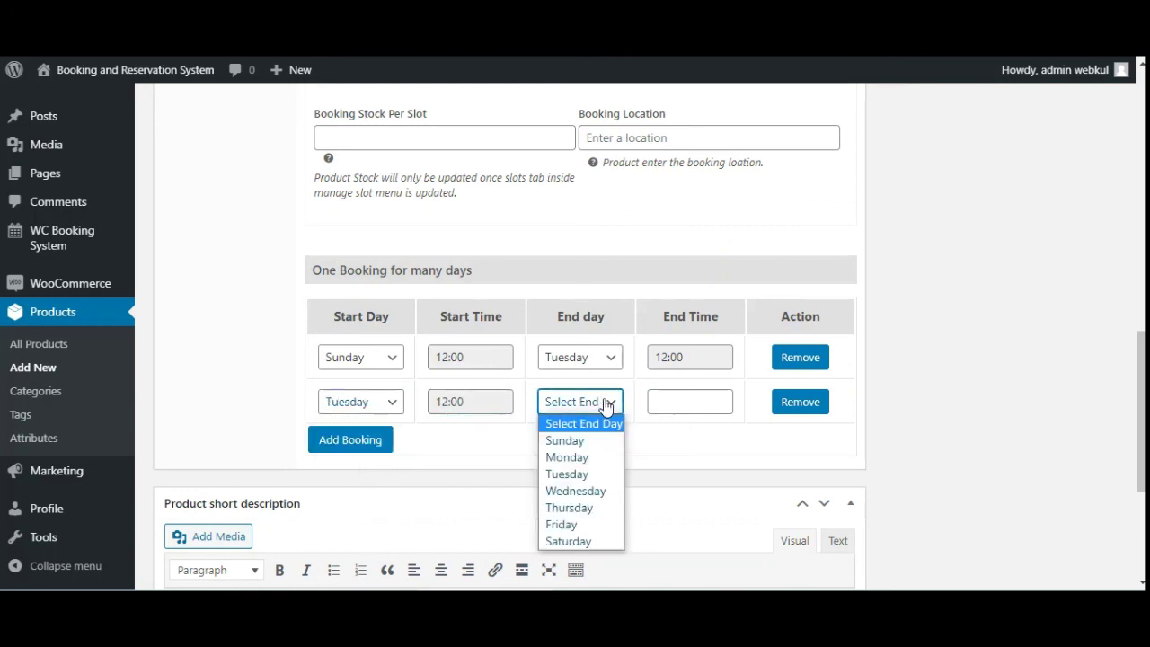
{"action": "left_click", "coordinate": [578, 489]}
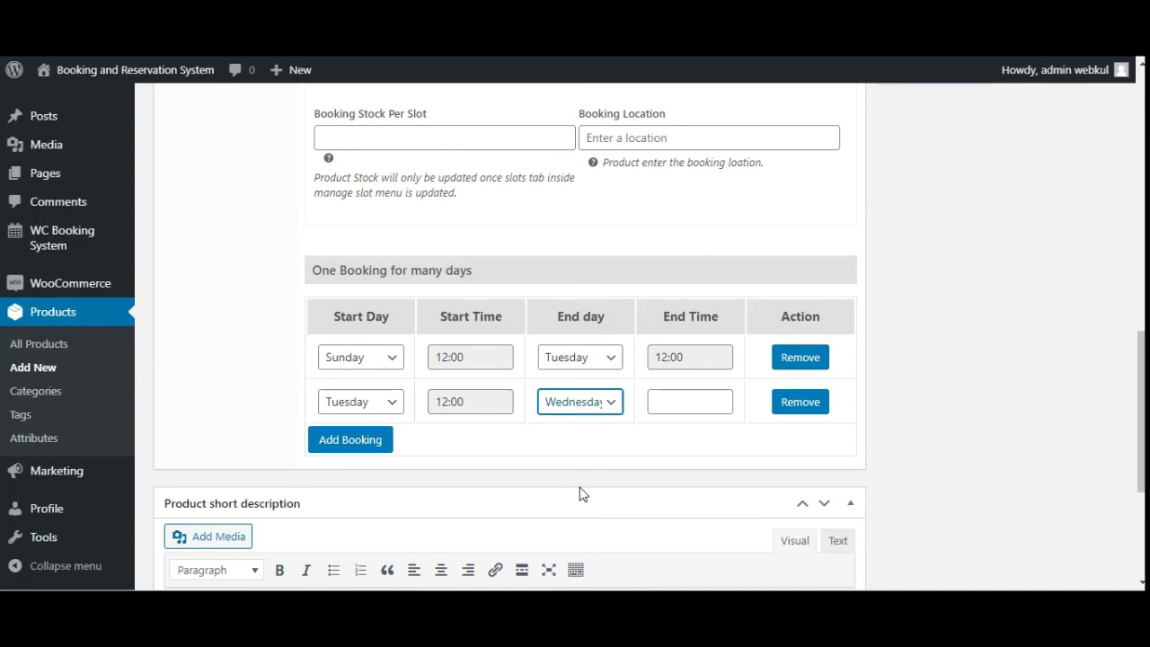
{"action": "left_click", "coordinate": [687, 404]}
{"action": "left_click", "coordinate": [709, 431]}
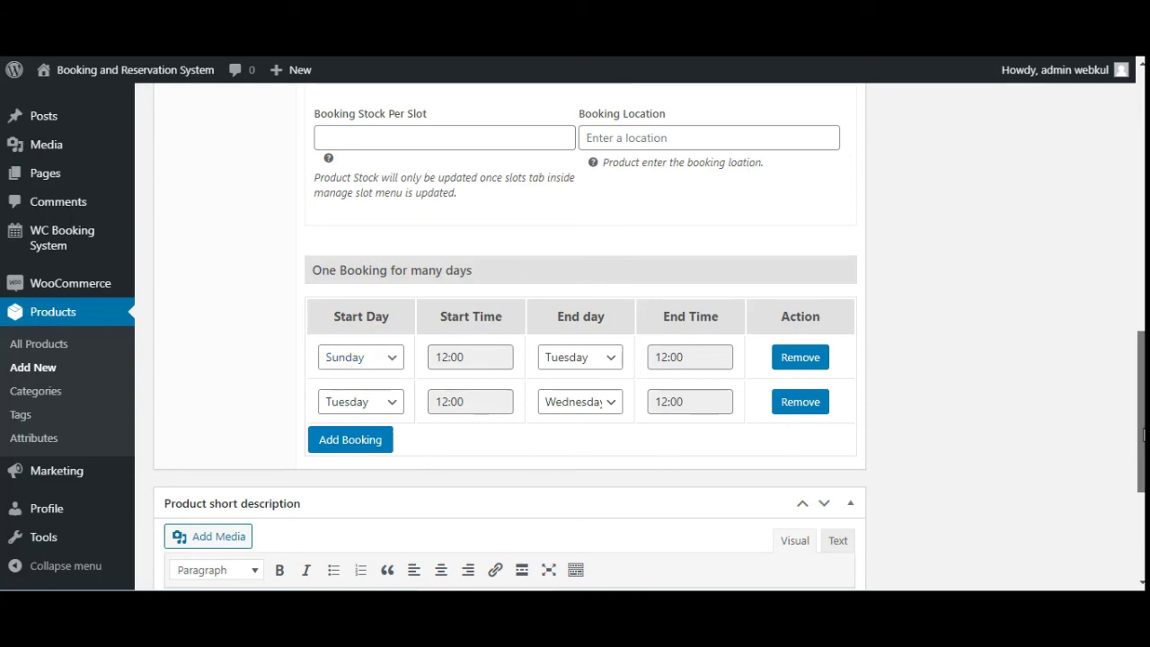
Review the new product page from its name field and publishing options down through the form.
{"action": "left_click_drag", "start_coordinate": [1144, 434], "coordinate": [1143, 188]}
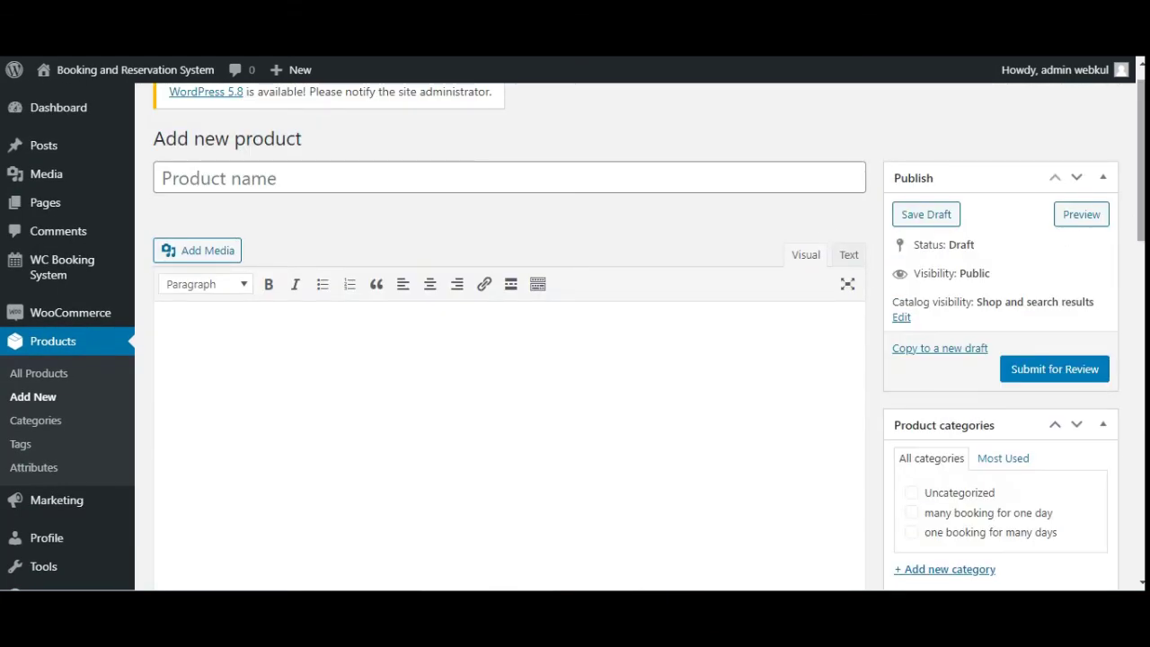
{"action": "scroll", "coordinate": [509, 359], "scroll_direction": "down", "scroll_amount": 8}
{"action": "scroll", "coordinate": [449, 77], "scroll_direction": "up", "scroll_amount": 10}
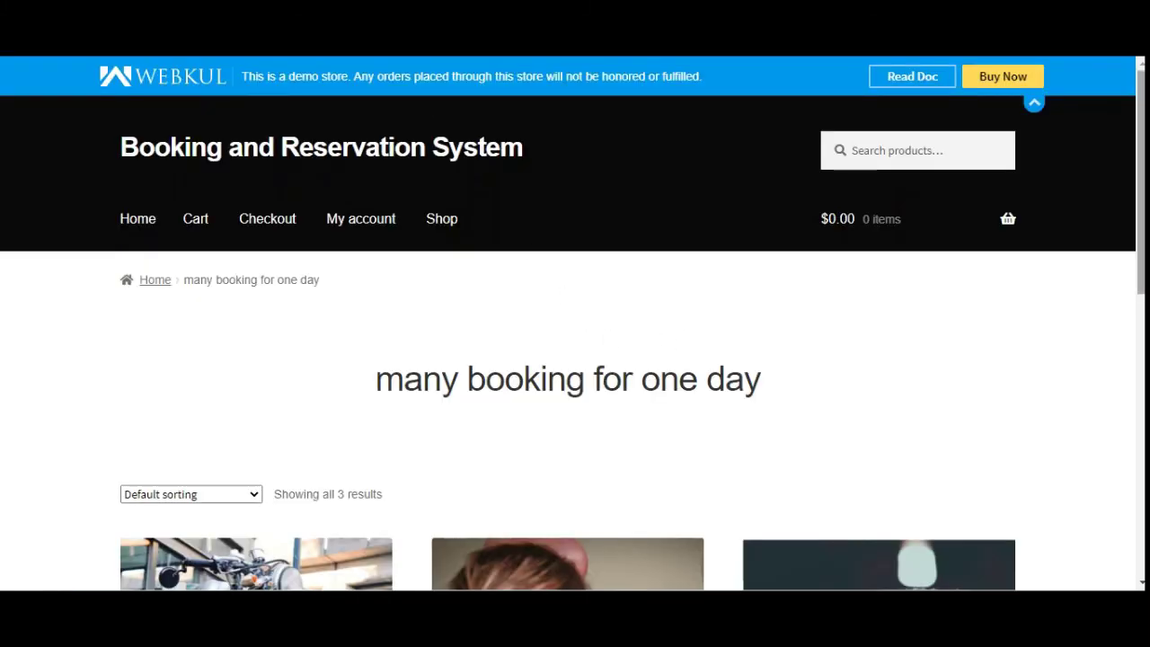
Switch to the storefront and browse the products in the many booking for one day category.
{"action": "scroll", "coordinate": [731, 334], "scroll_direction": "down", "scroll_amount": 1}
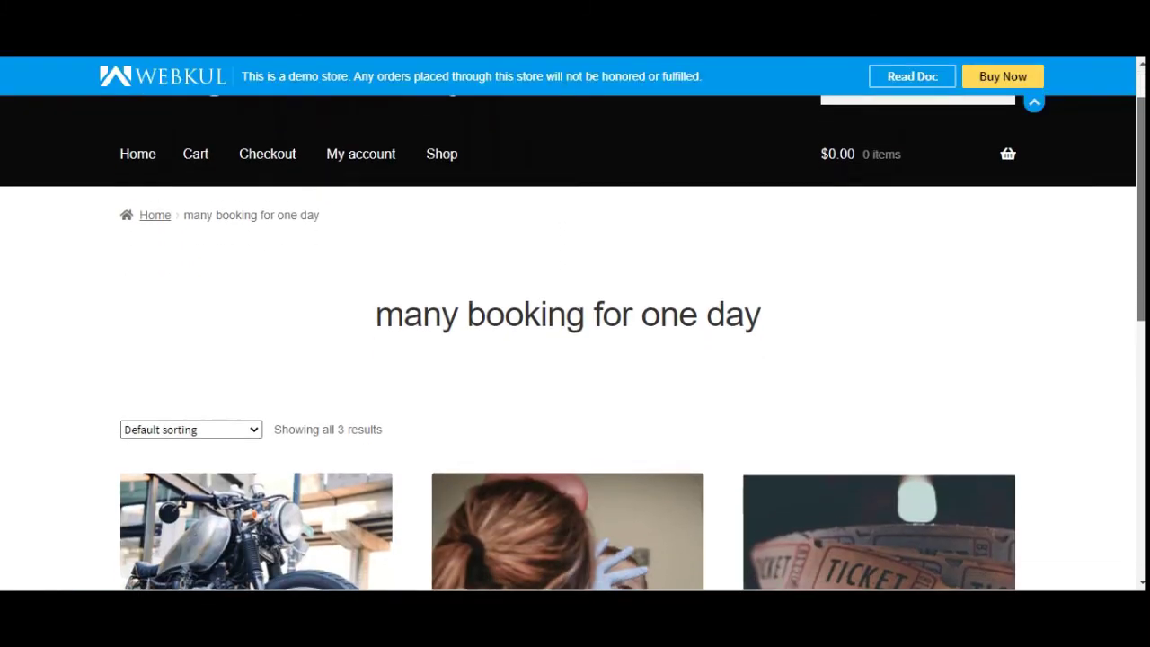
{"action": "scroll", "coordinate": [575, 342], "scroll_direction": "down", "scroll_amount": 3}
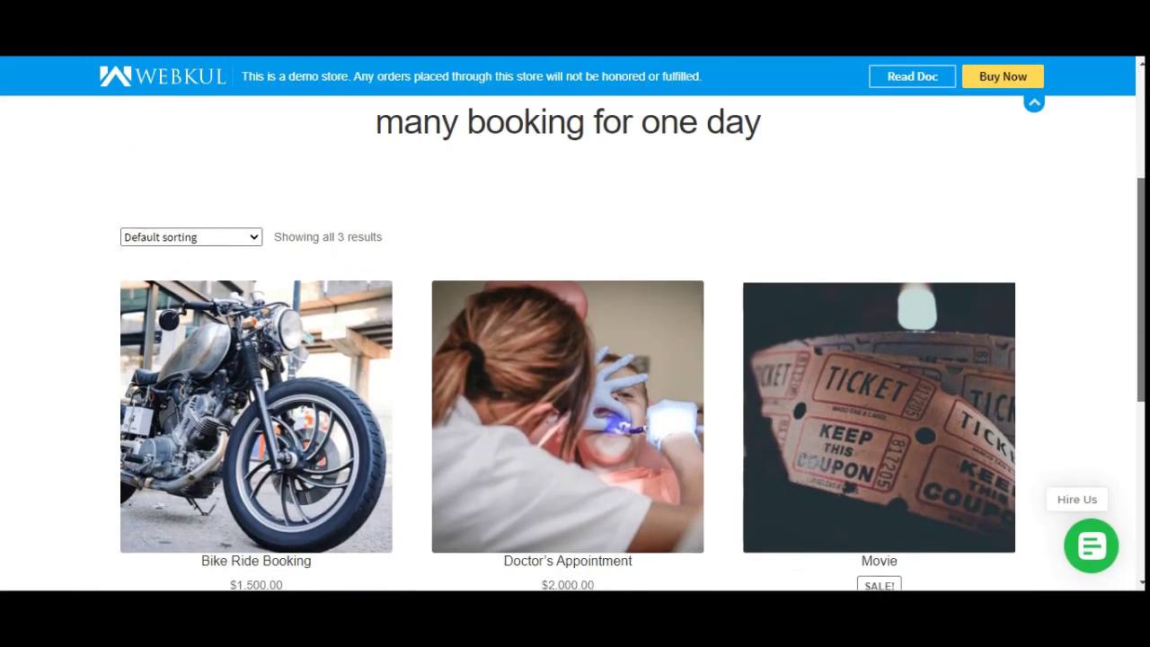
{"action": "scroll", "coordinate": [575, 351], "scroll_direction": "down", "scroll_amount": 1}
{"action": "scroll", "coordinate": [575, 350], "scroll_direction": "up", "scroll_amount": 1}
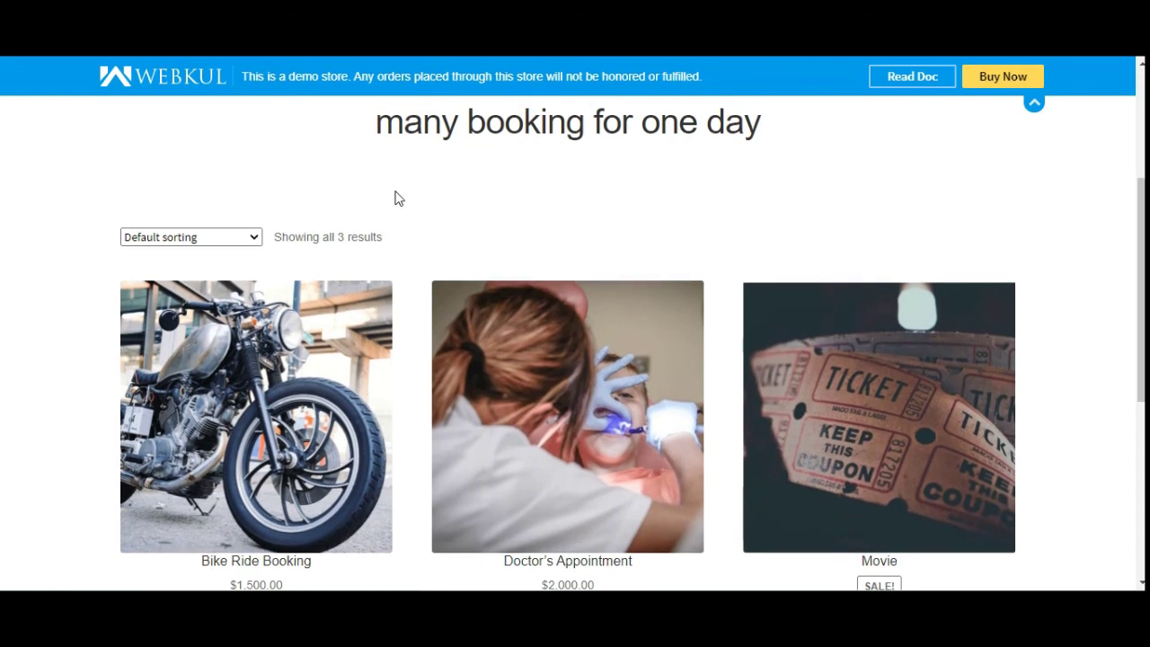